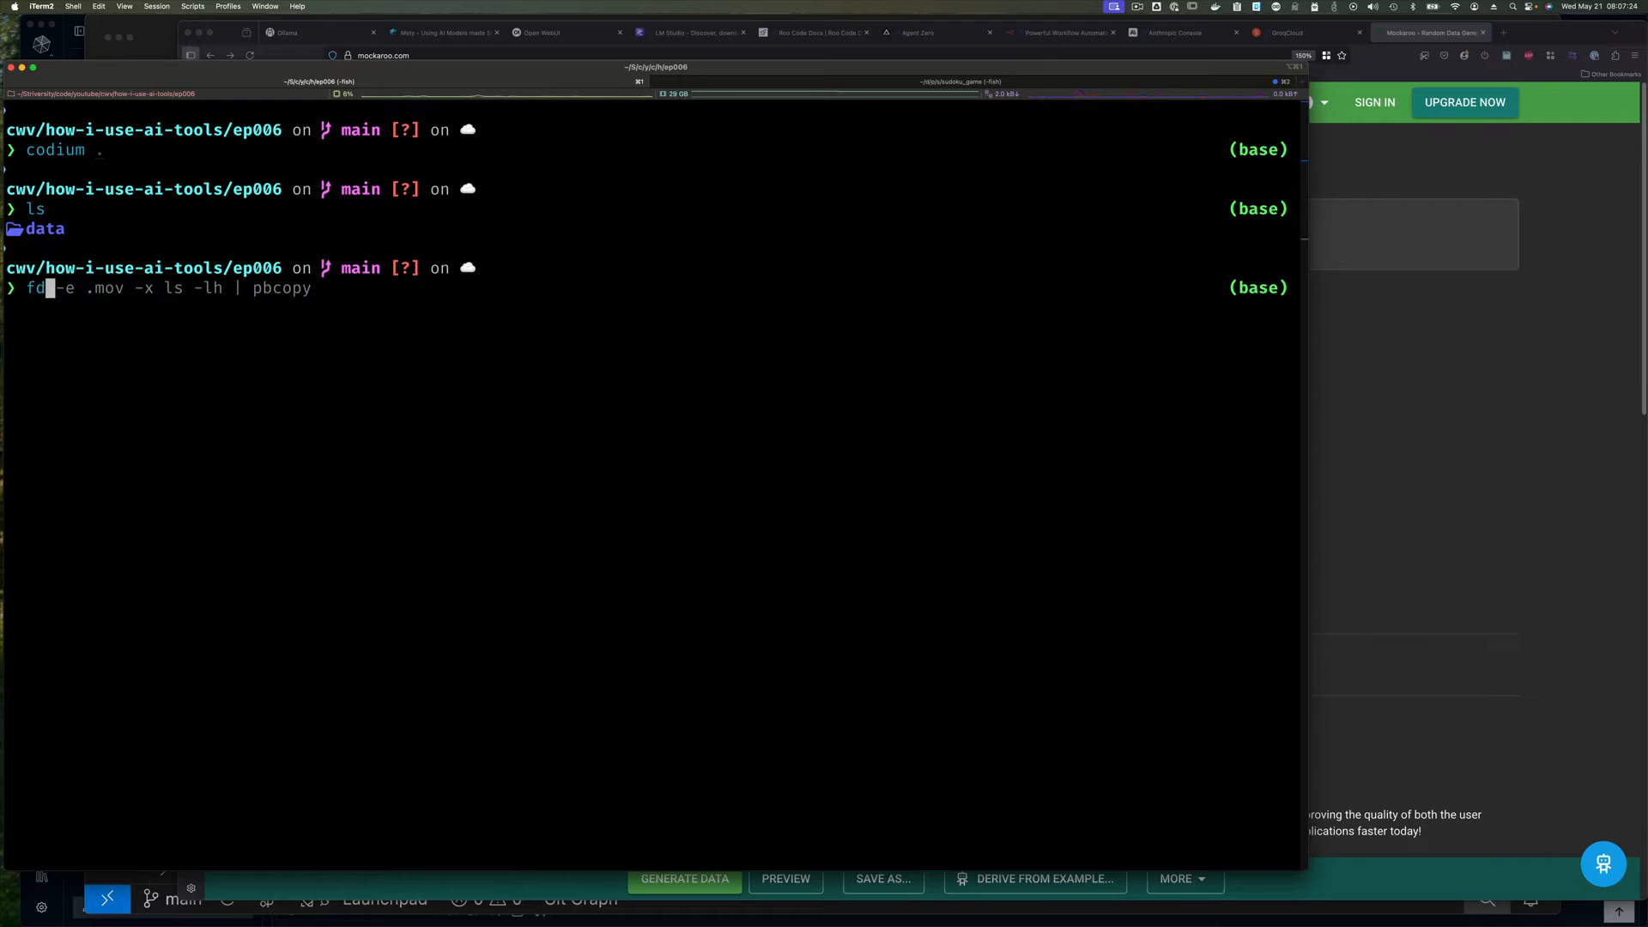
# - List the ep006 folder's contents with tree in the terminal, and switch to the Mockaroo page in Firefox
pyautogui.press('BackSpace')
pyautogui.write('tree')
pyautogui.press('Return')
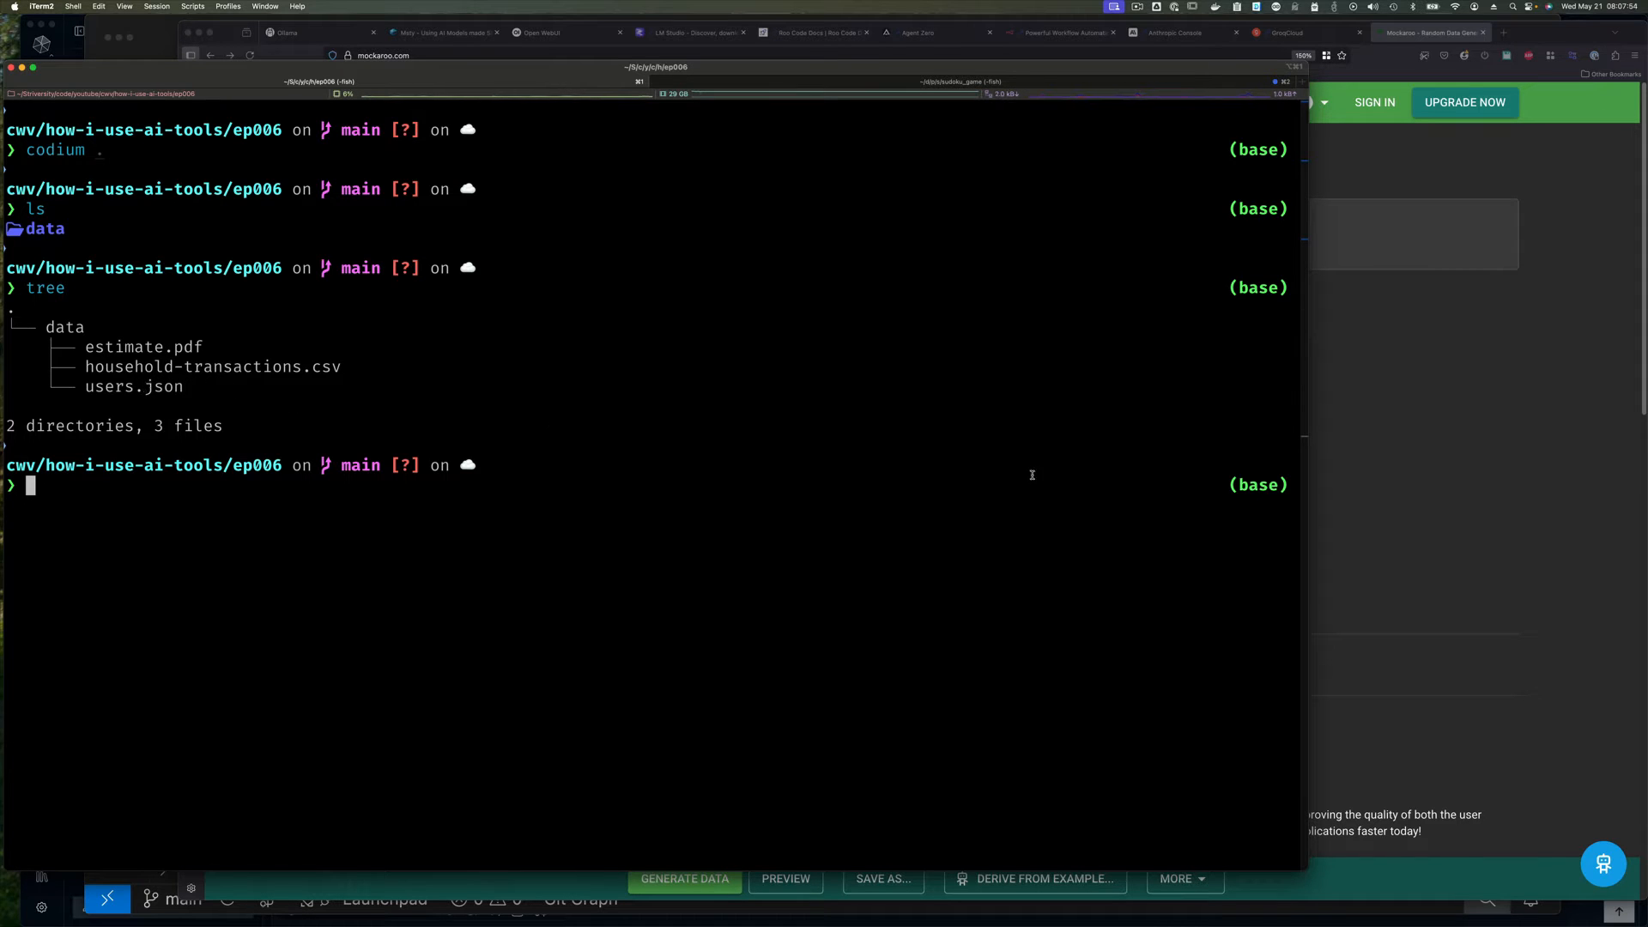
pyautogui.click(1351, 506)
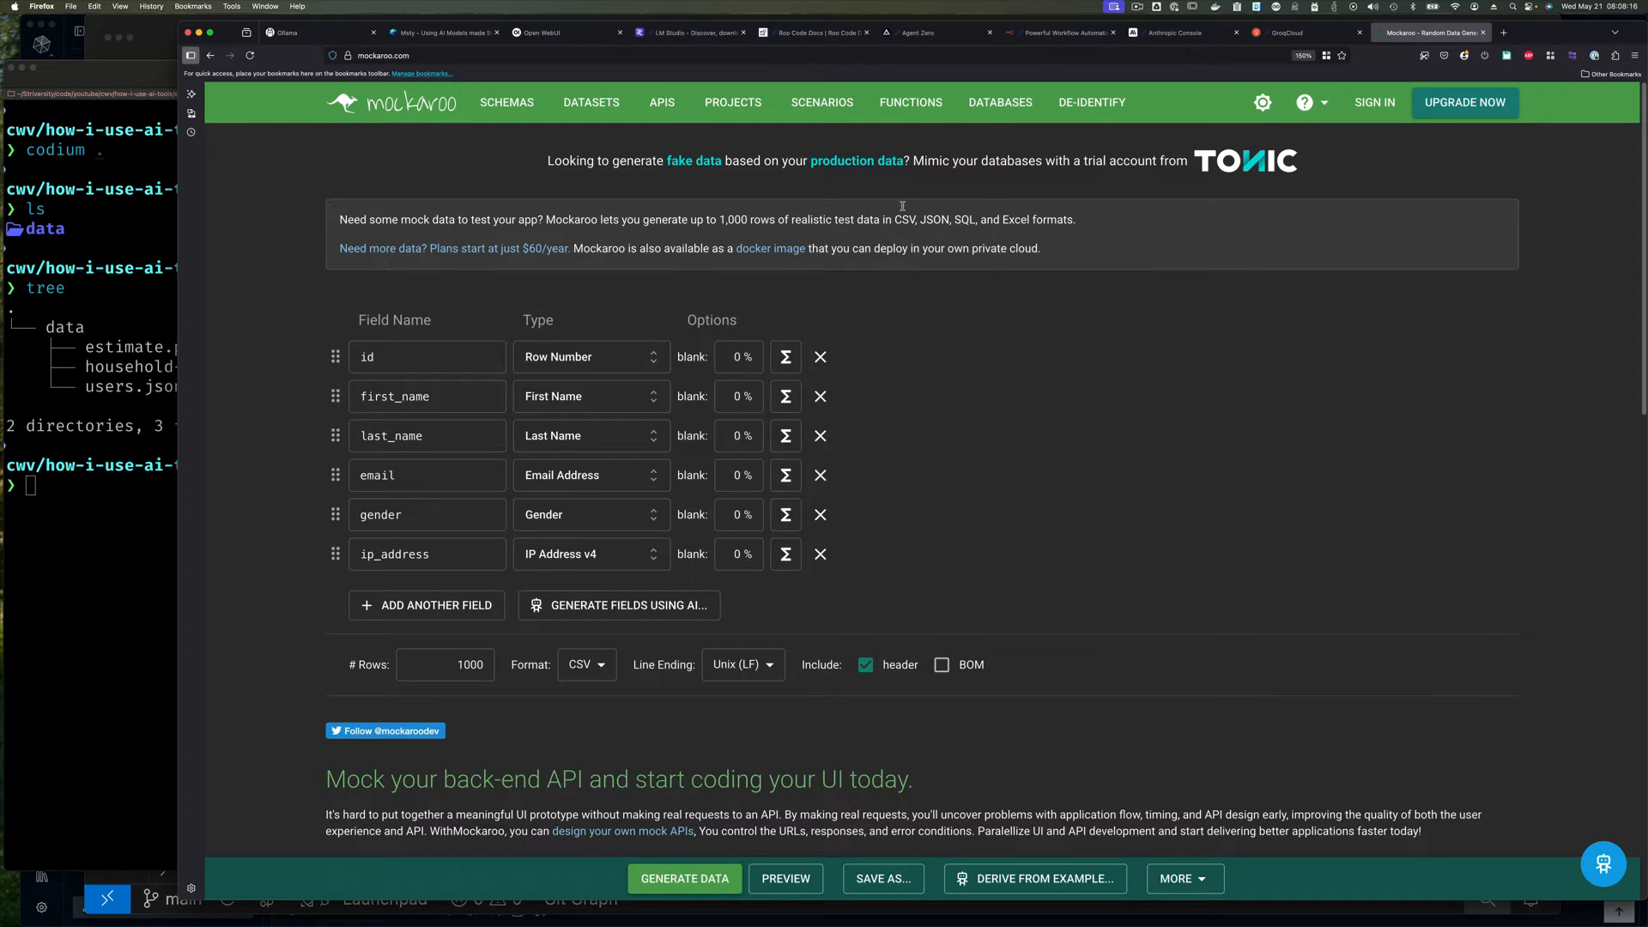
# - Switch to VSCodium, examine the purchase rows in household-transactions.csv, and open users.json
pyautogui.click(107, 881)
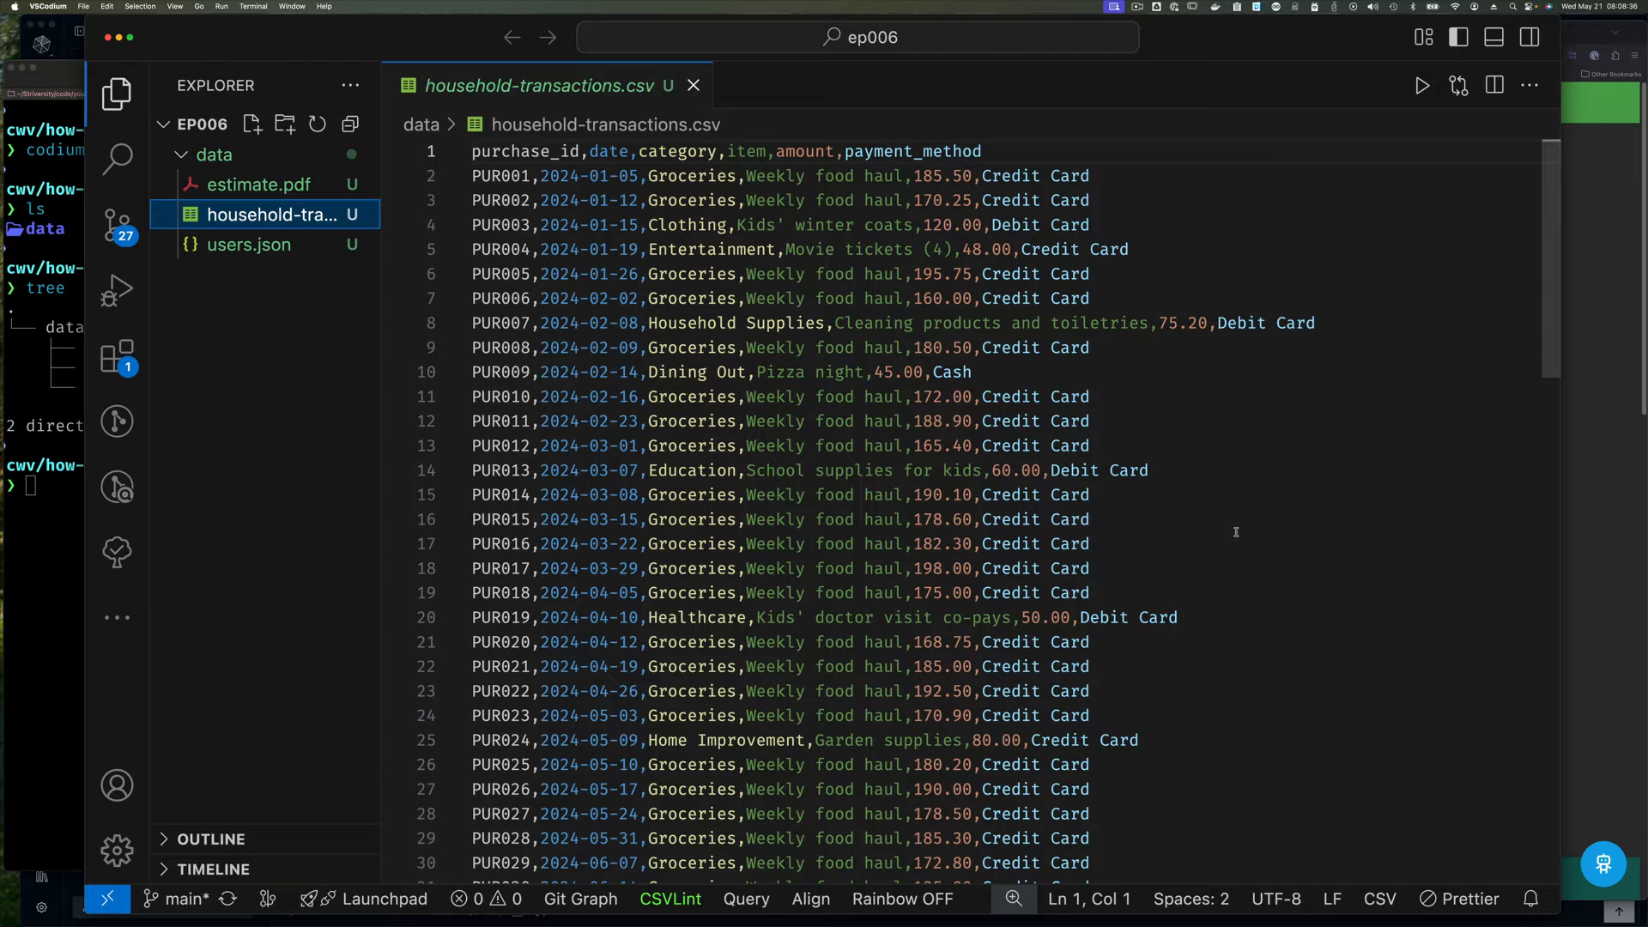
pyautogui.scroll(-15, 1236, 532)
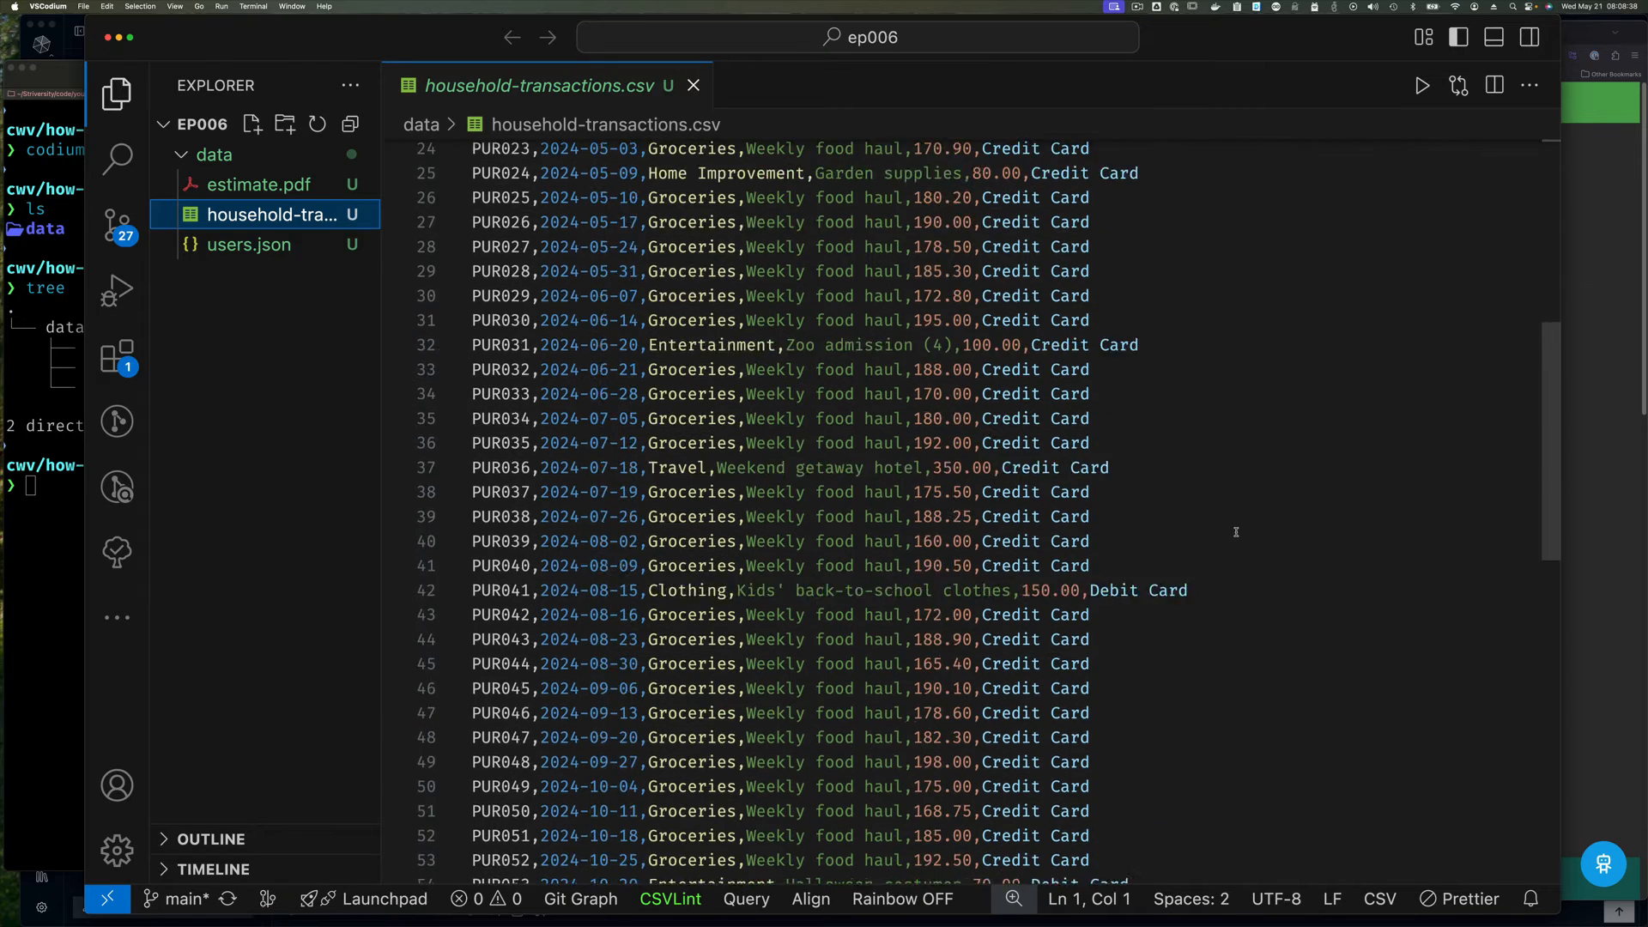
pyautogui.scroll(5, 1235, 532)
pyautogui.scroll(12, 1235, 532)
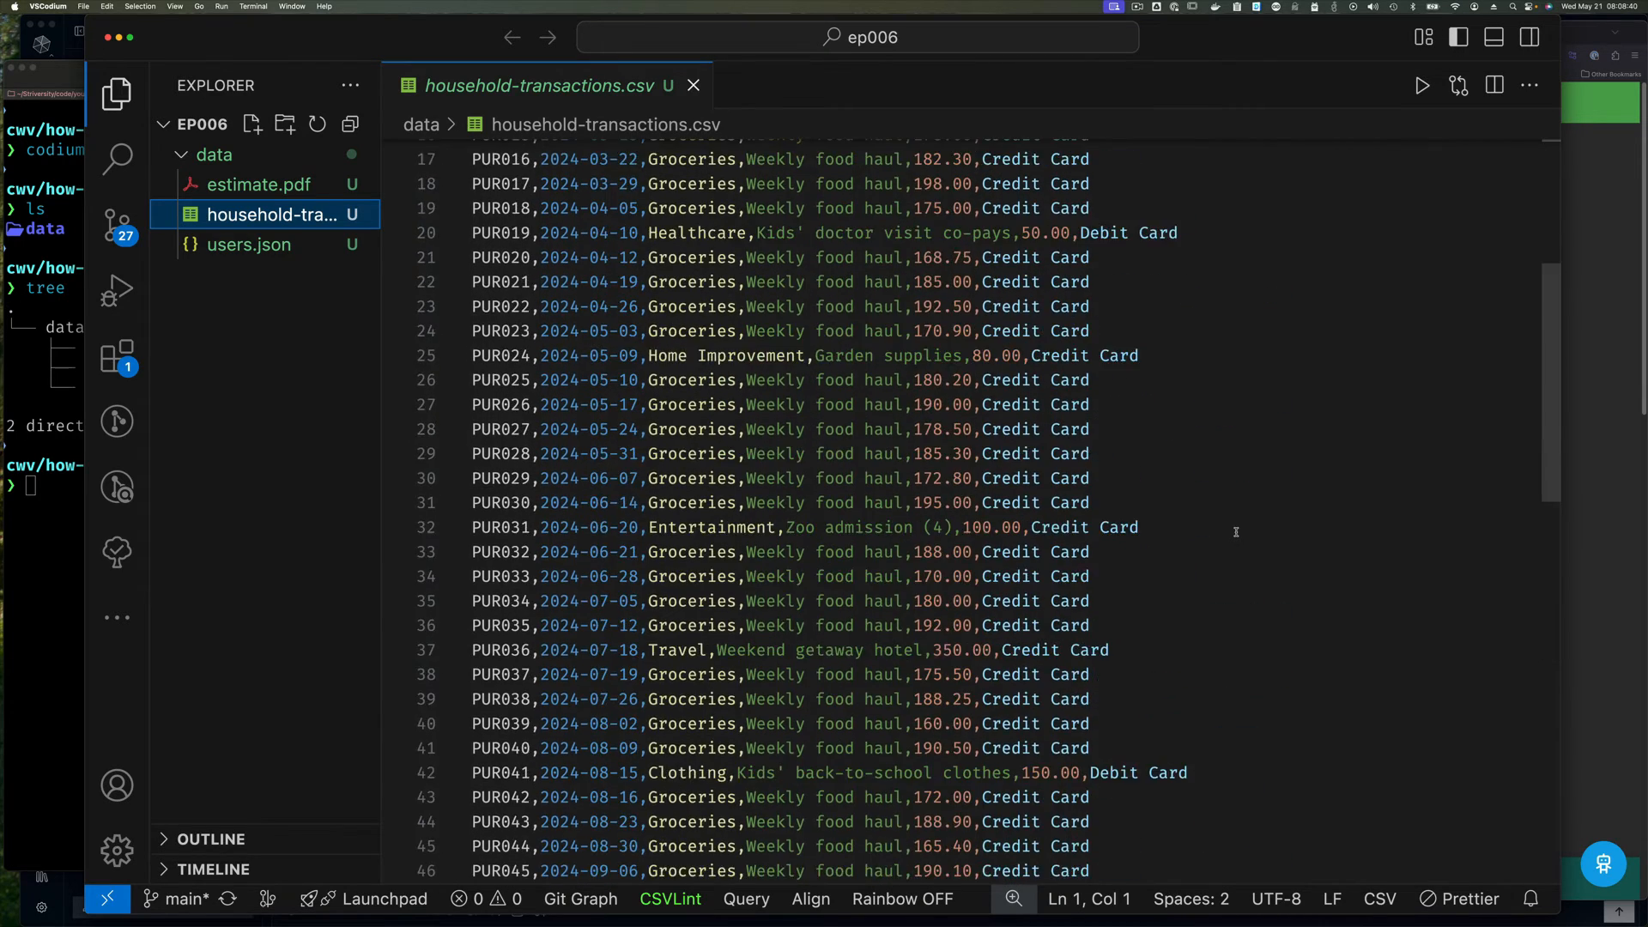
pyautogui.scroll(-1, 1236, 532)
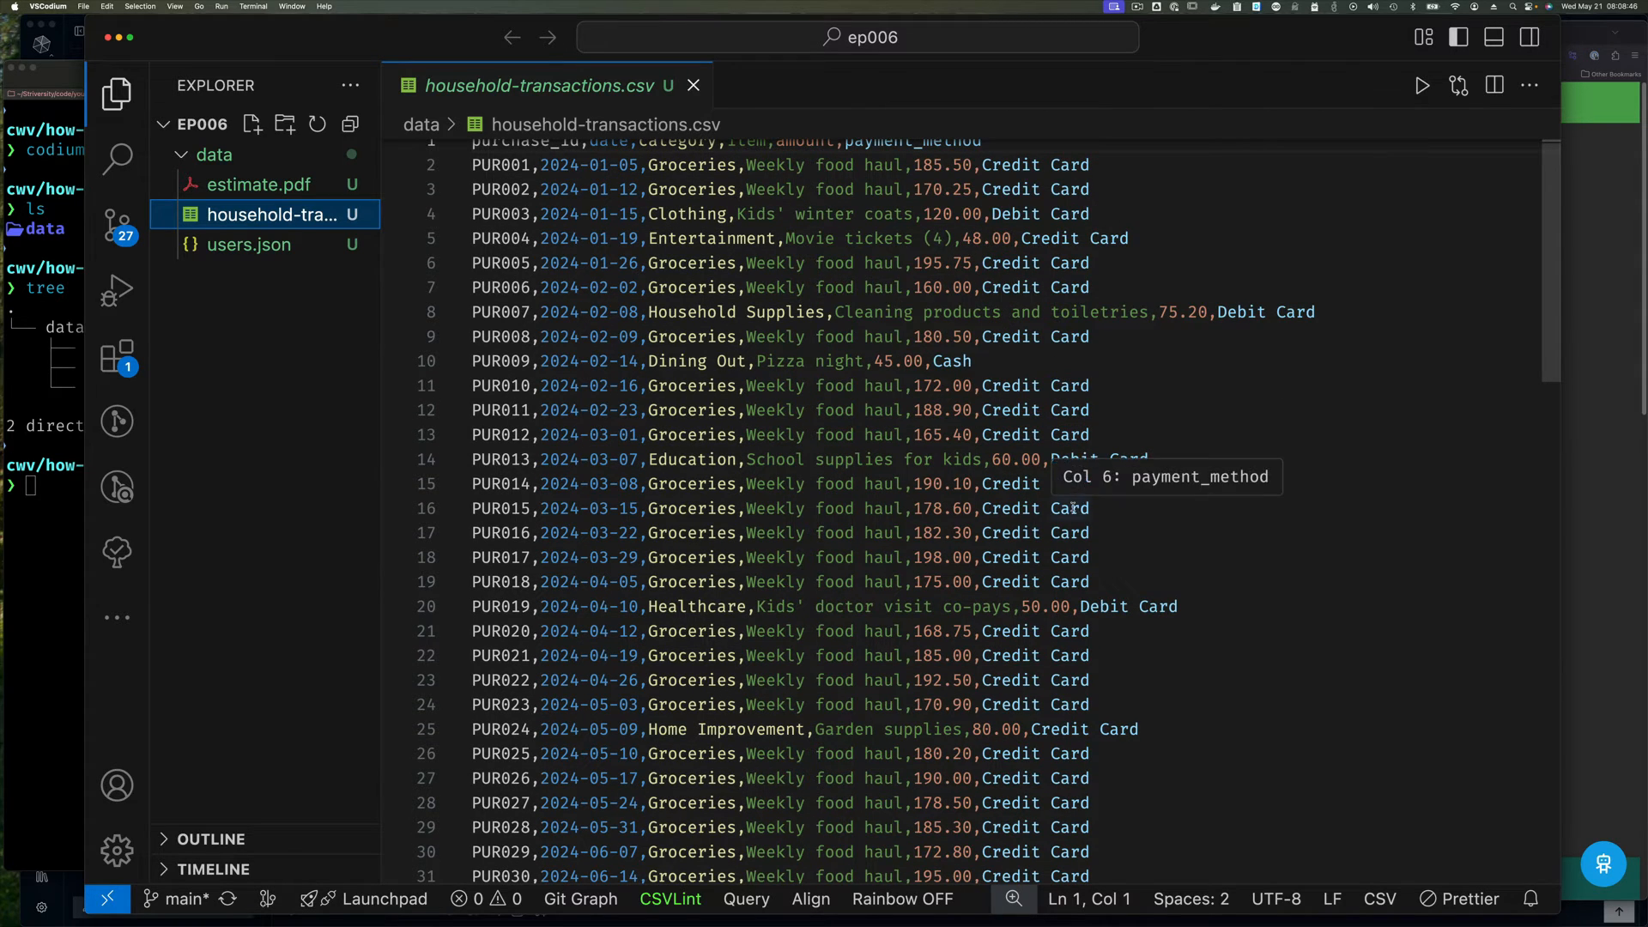
pyautogui.scroll(-1, 1073, 508)
pyautogui.scroll(-1, 1072, 507)
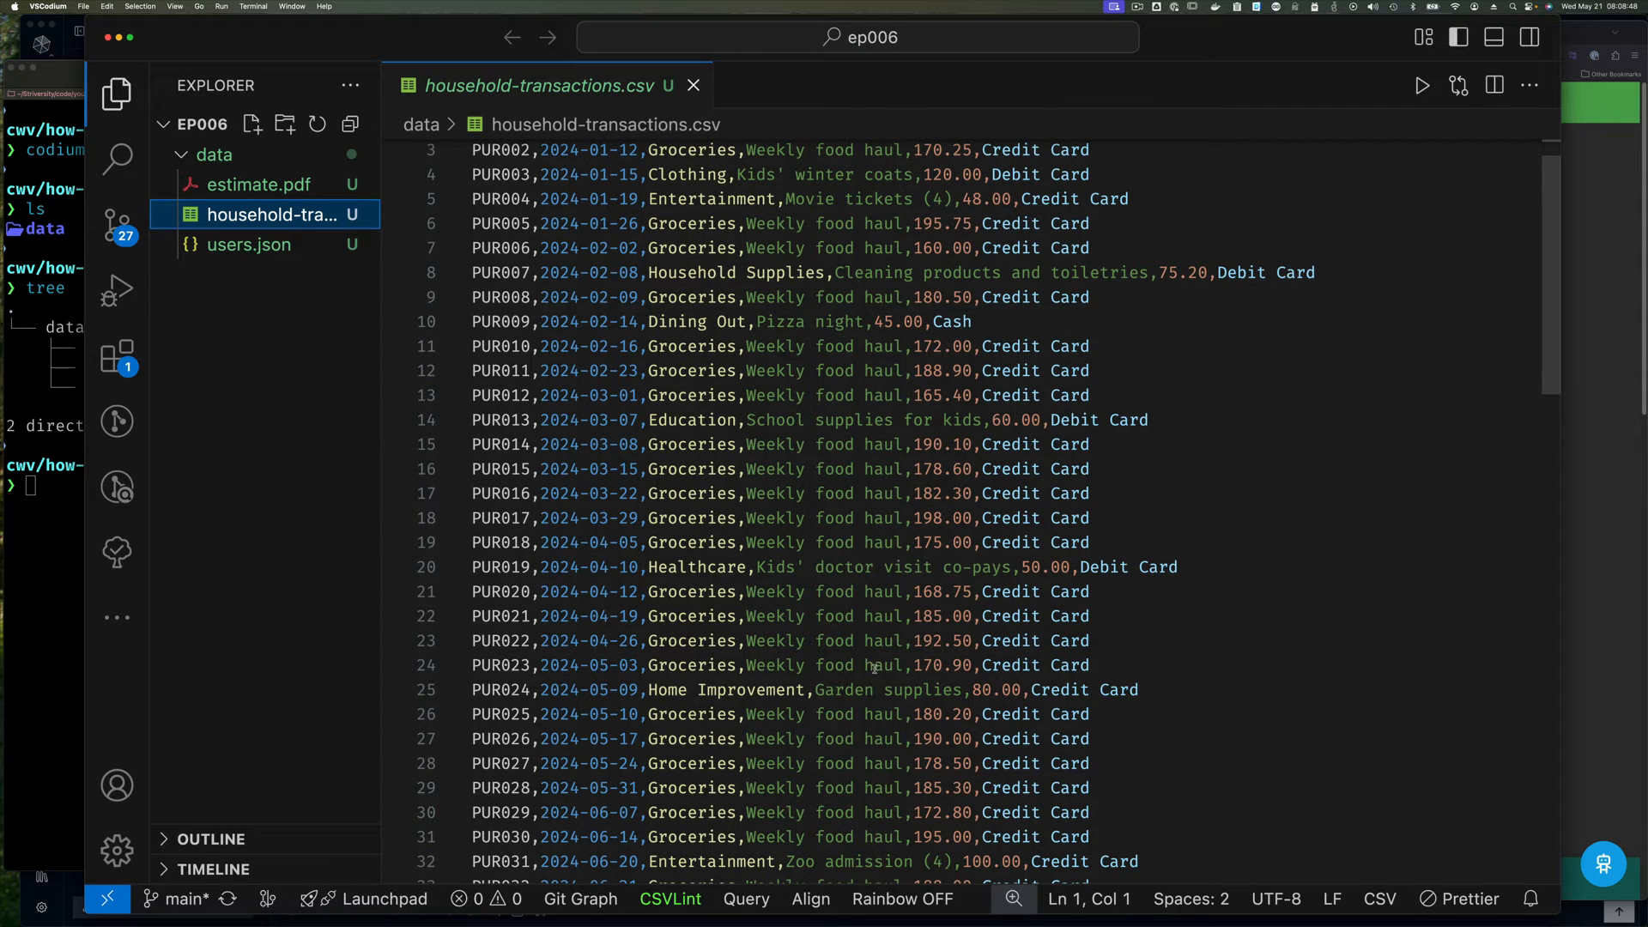
pyautogui.scroll(2, 802, 598)
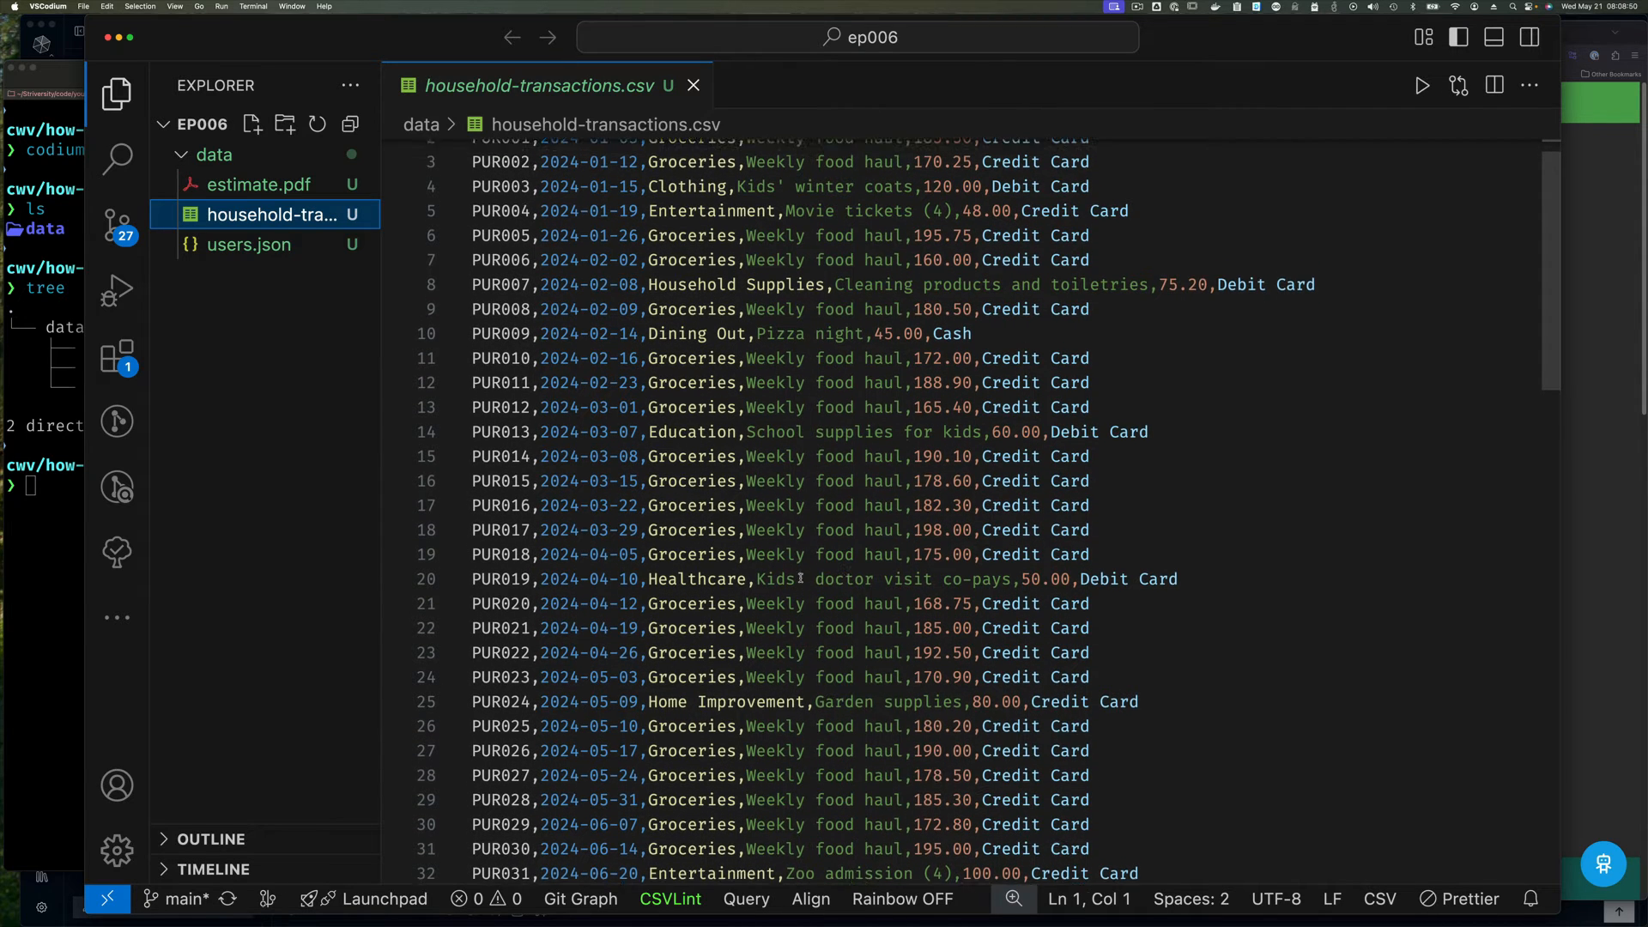
pyautogui.click(290, 251)
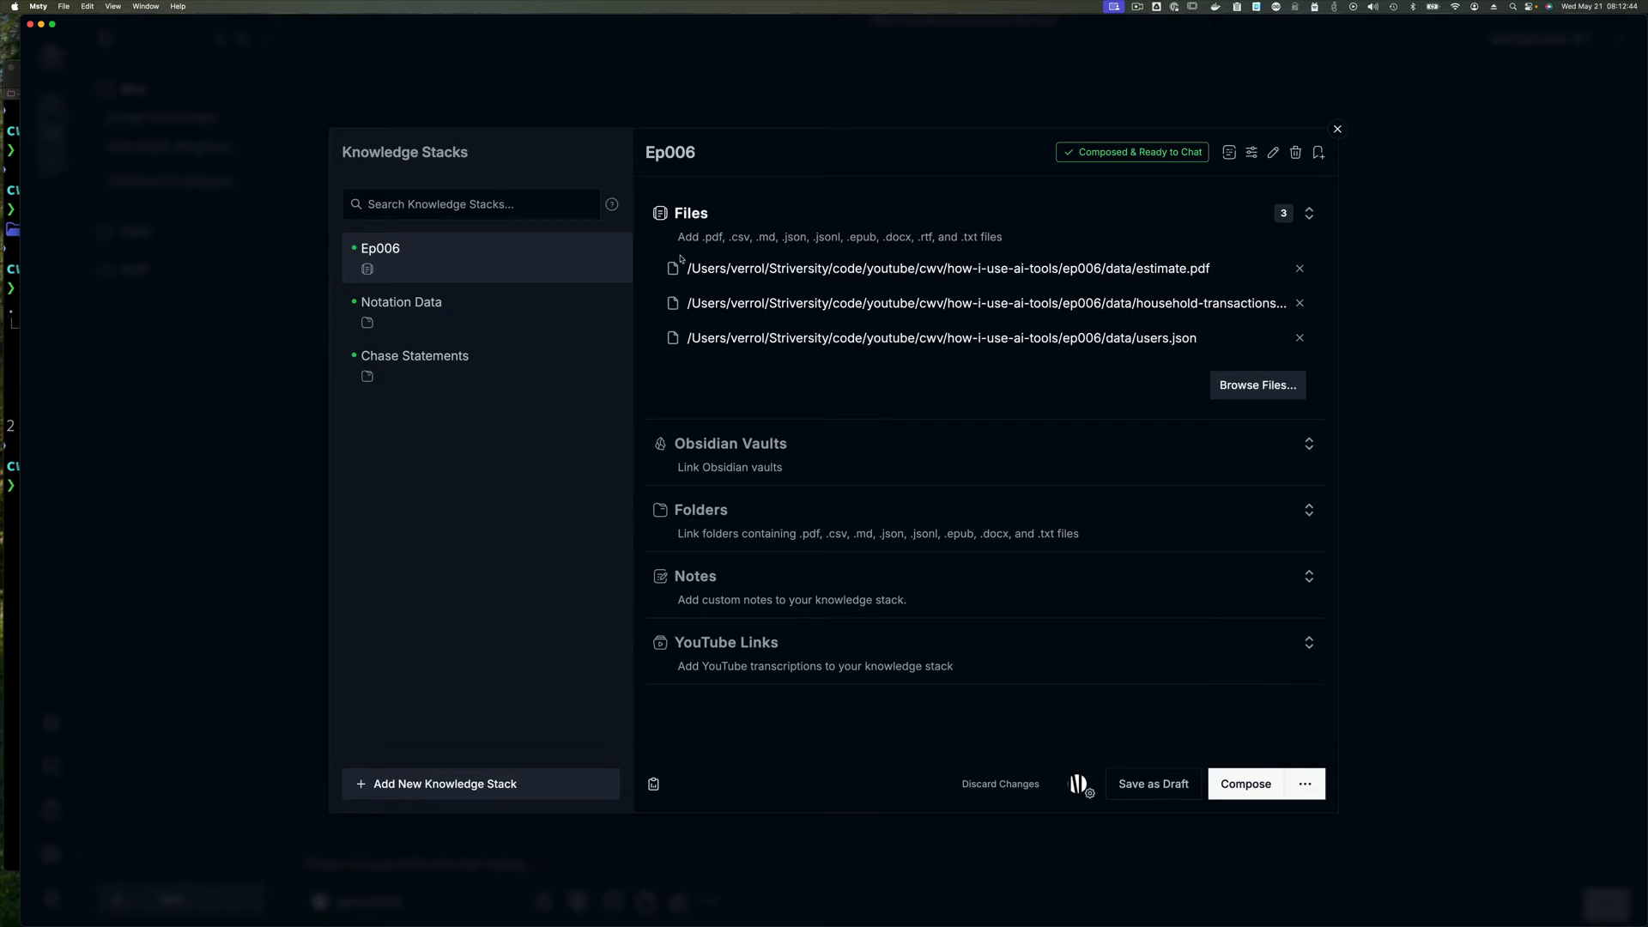
# - Close the Knowledge Stacks manager in Msty and reopen it from the chat's knowledge stack options
pyautogui.click(1338, 129)
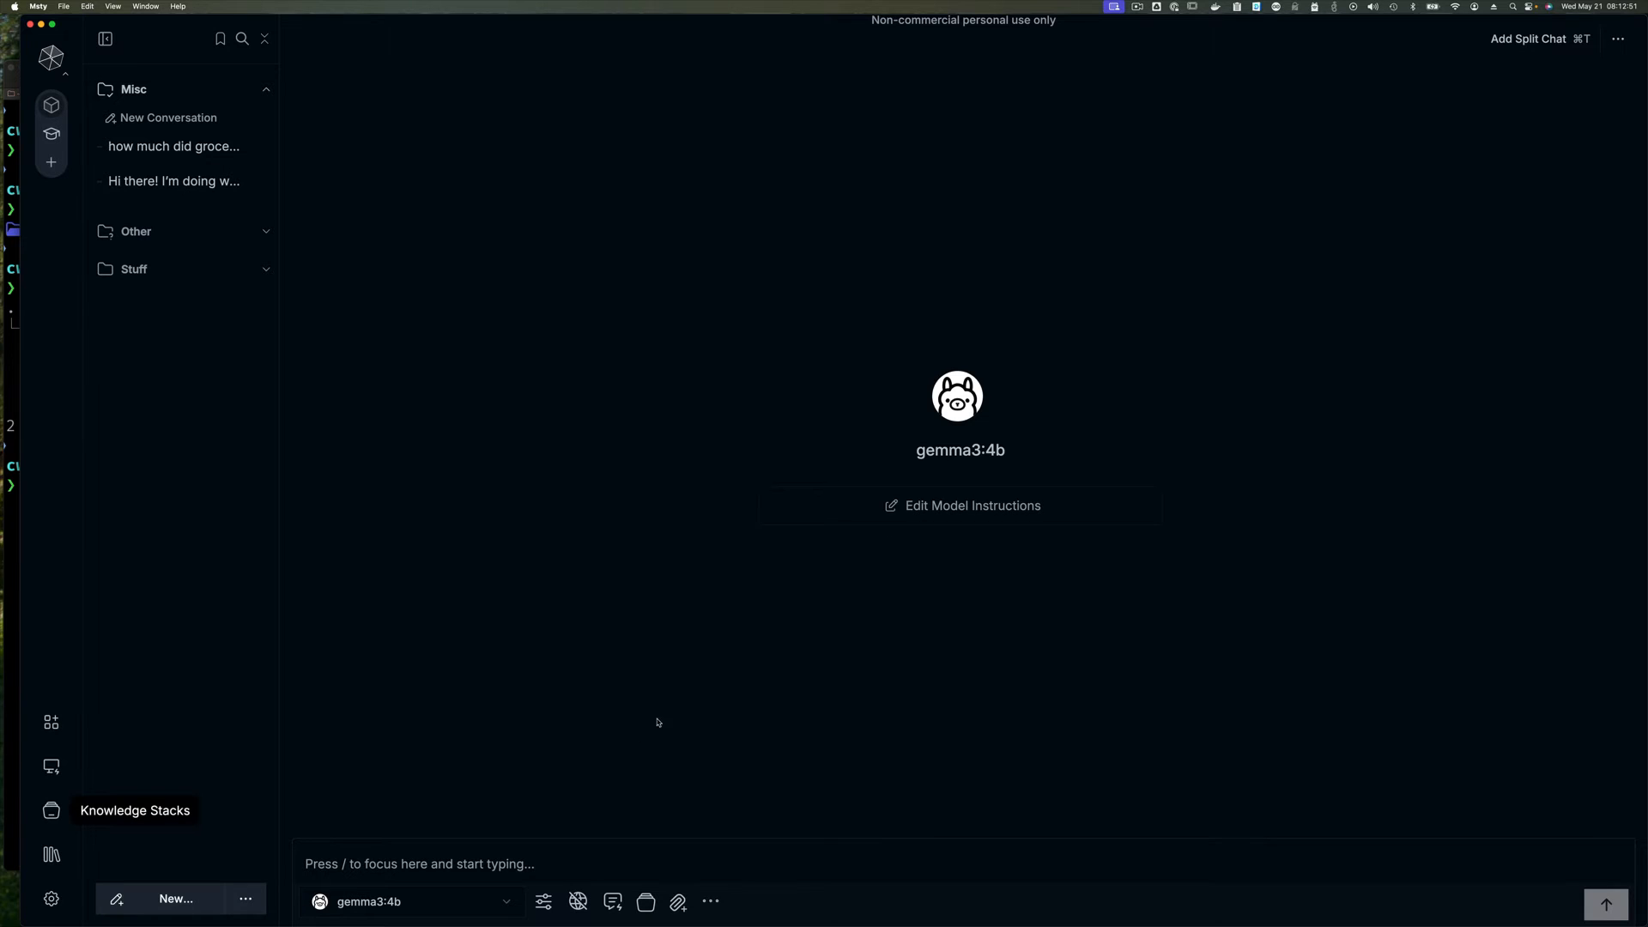
pyautogui.click(646, 903)
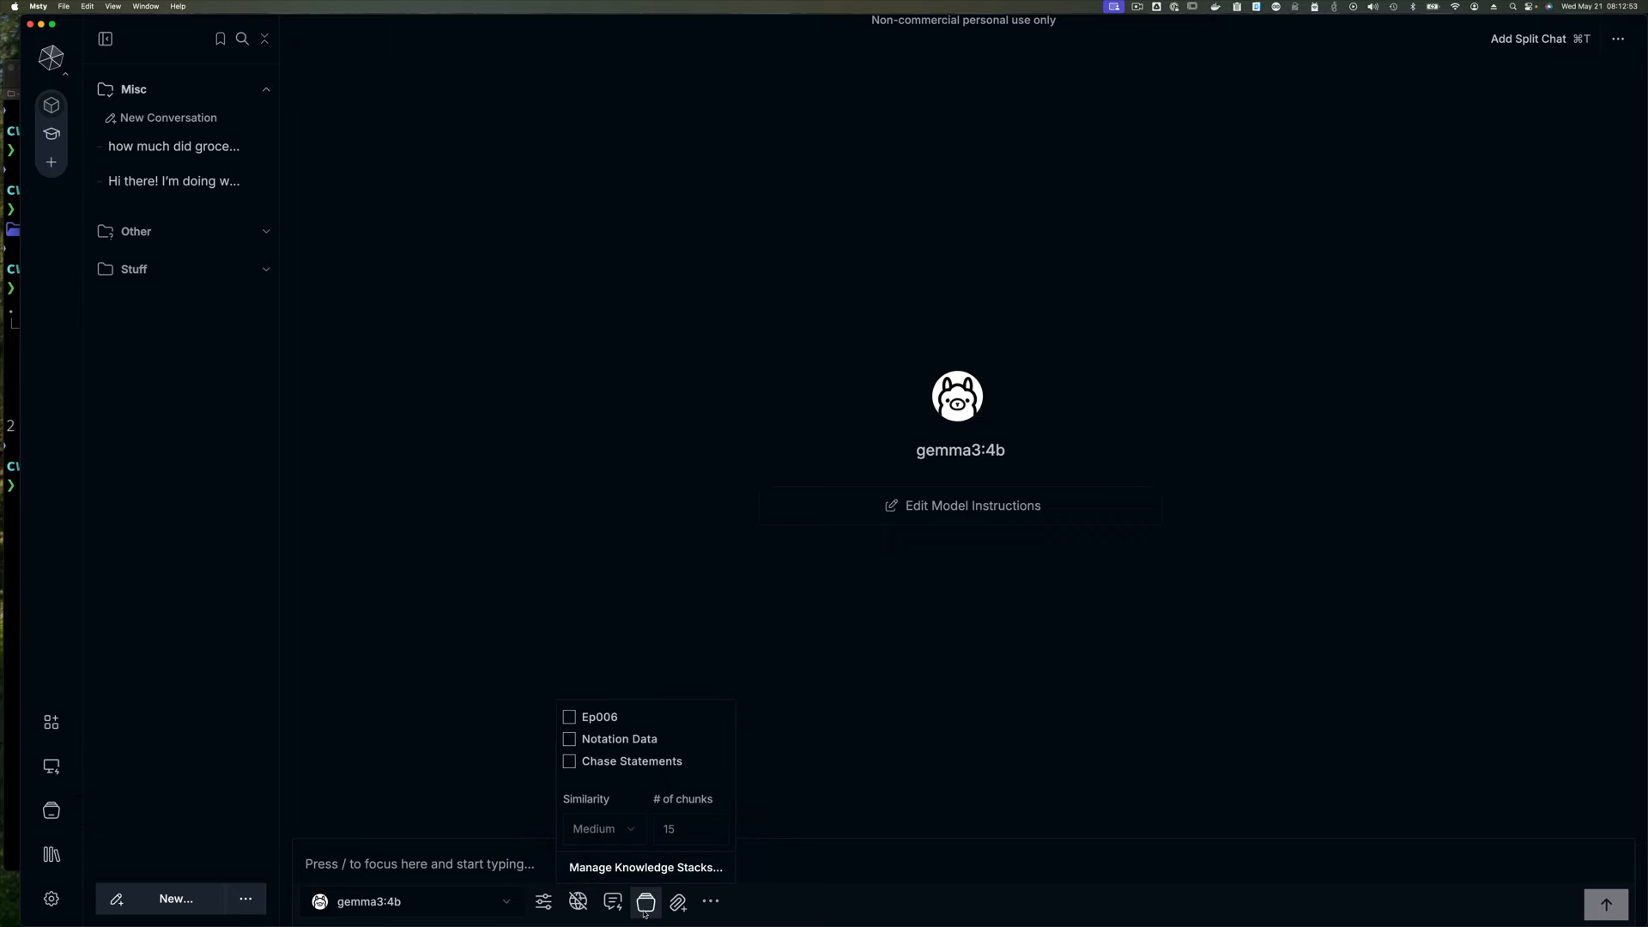
pyautogui.click(643, 868)
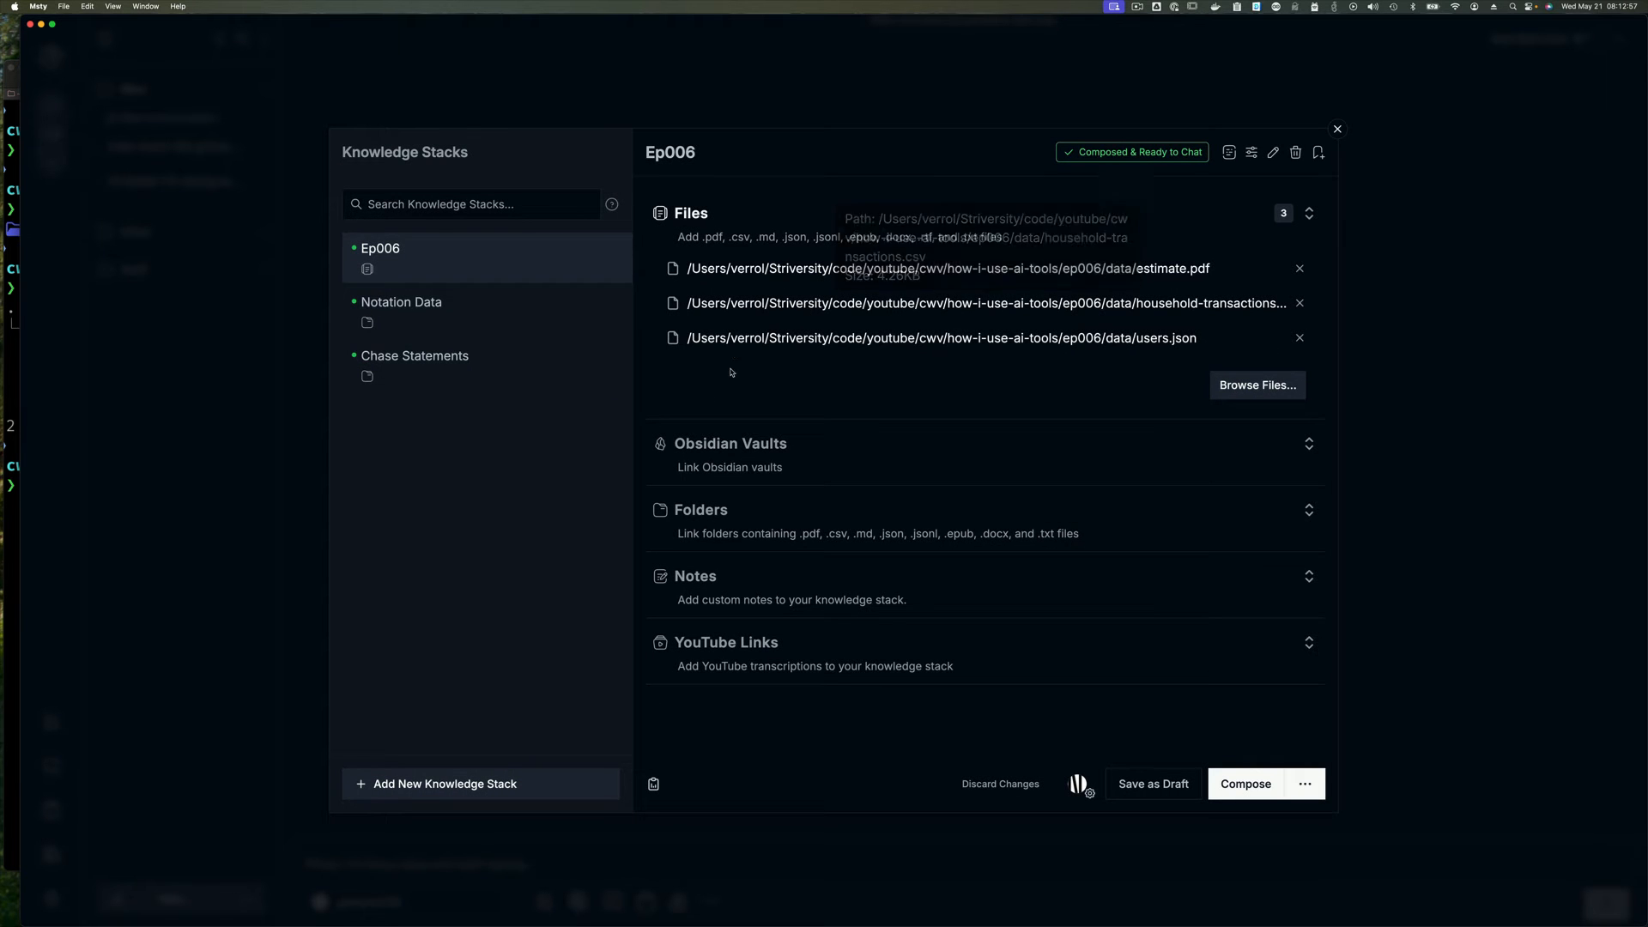
# - Create a new knowledge stack titled Ep006-Other with Nomic Embed Text as the embedding model
pyautogui.click(553, 782)
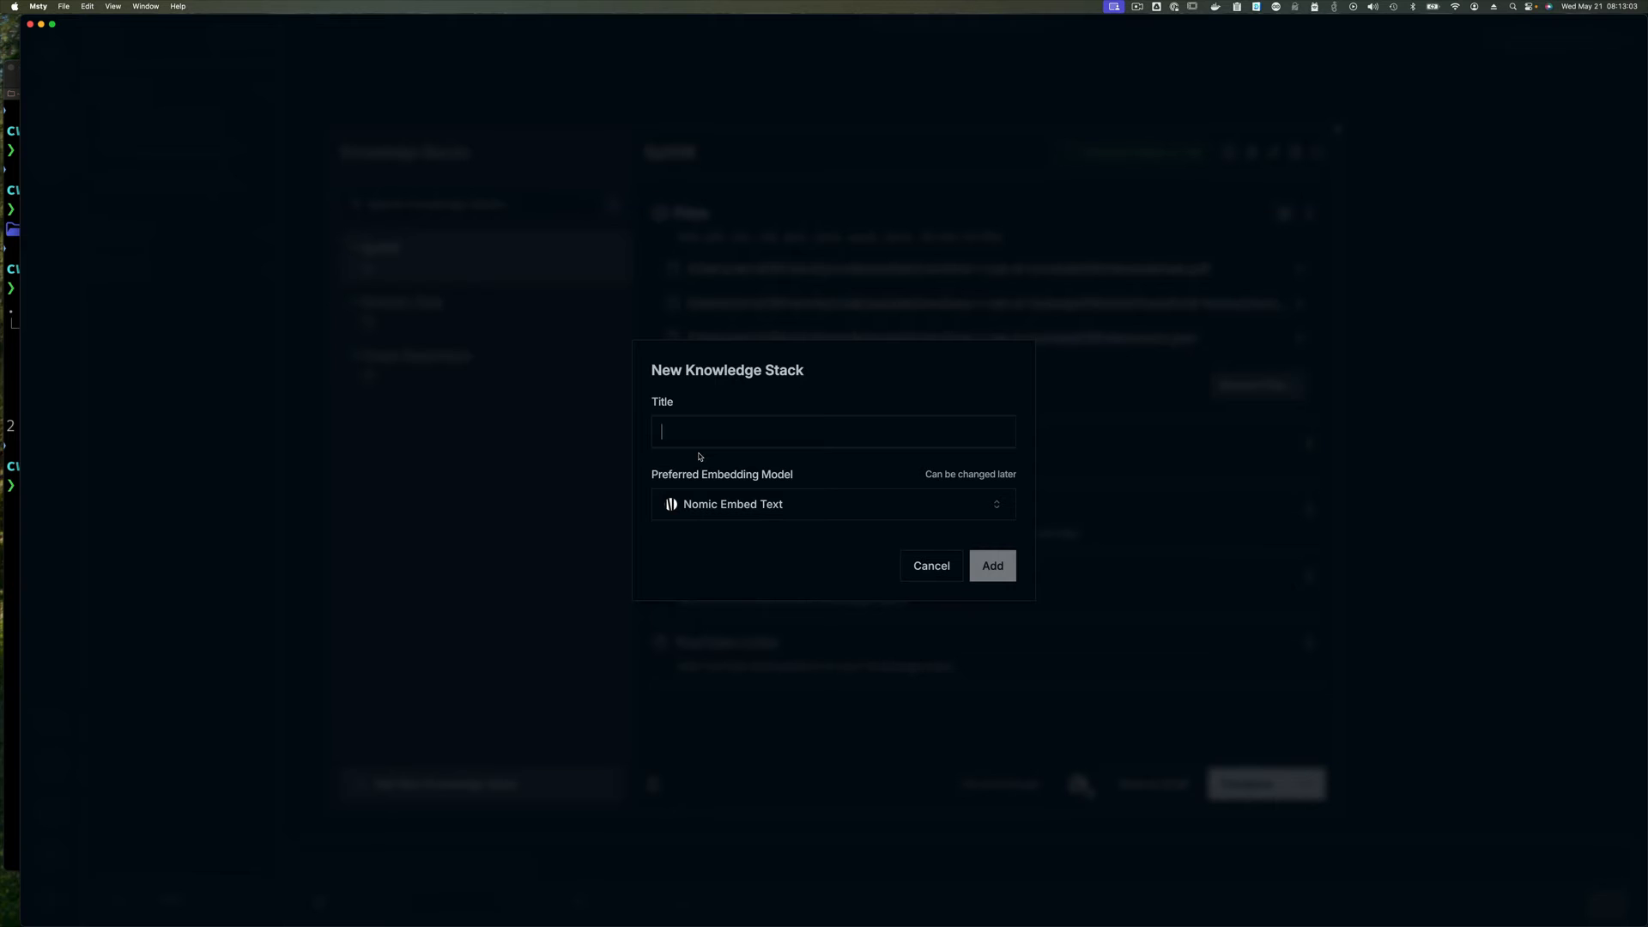
pyautogui.write('Ep00')
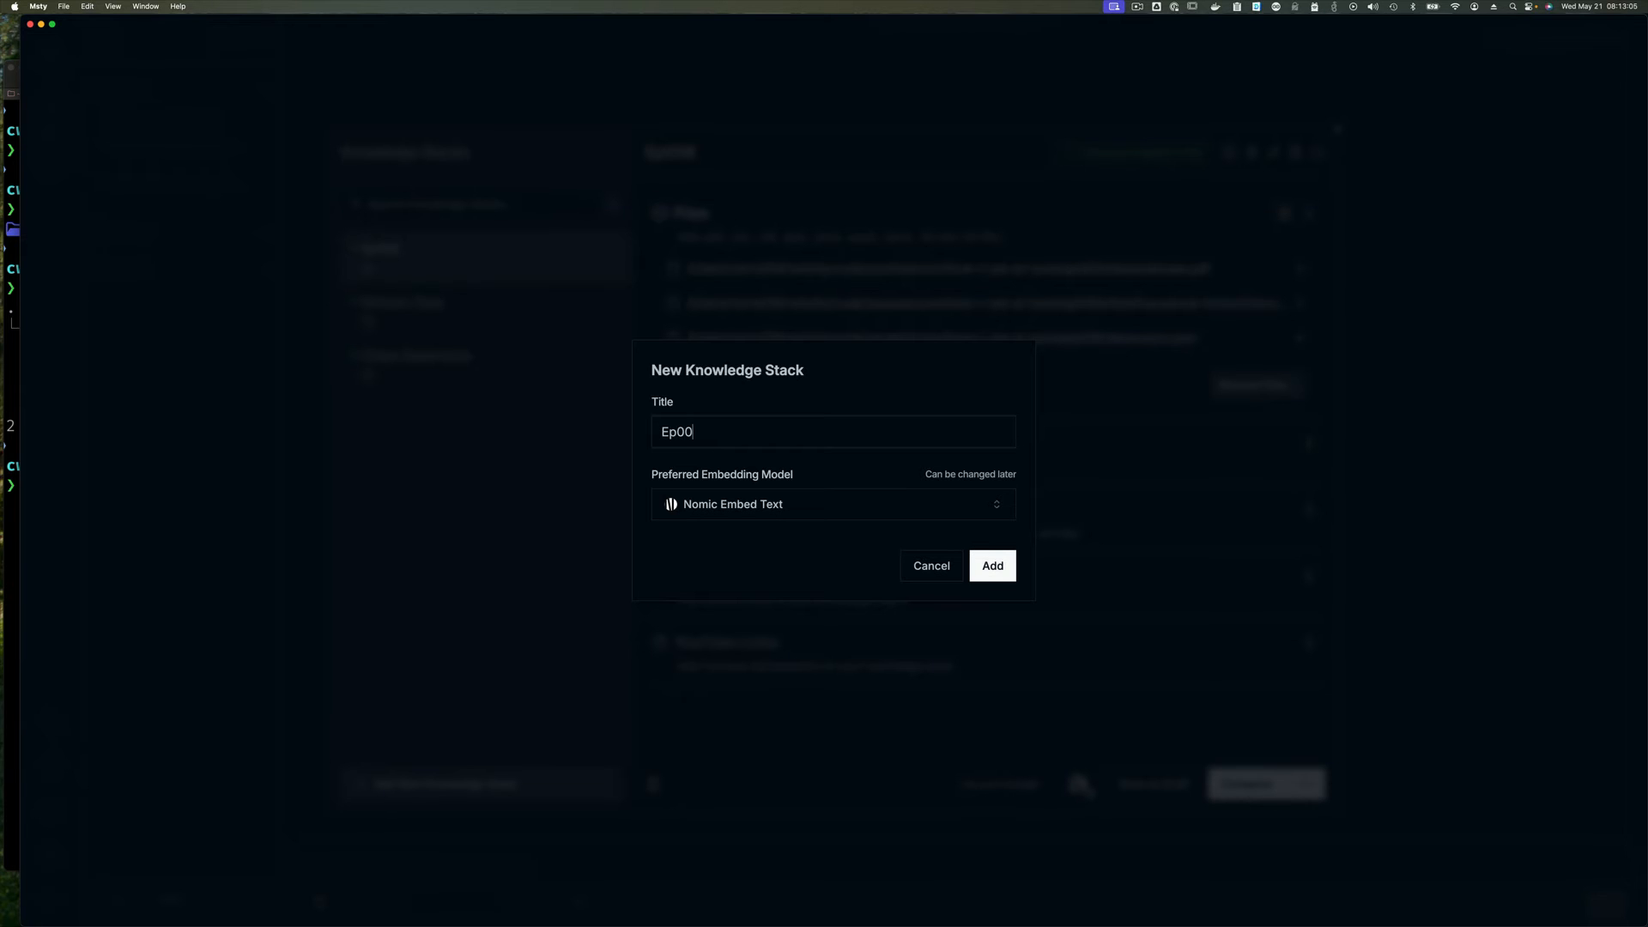
pyautogui.write('6-')
pyautogui.write('Other')
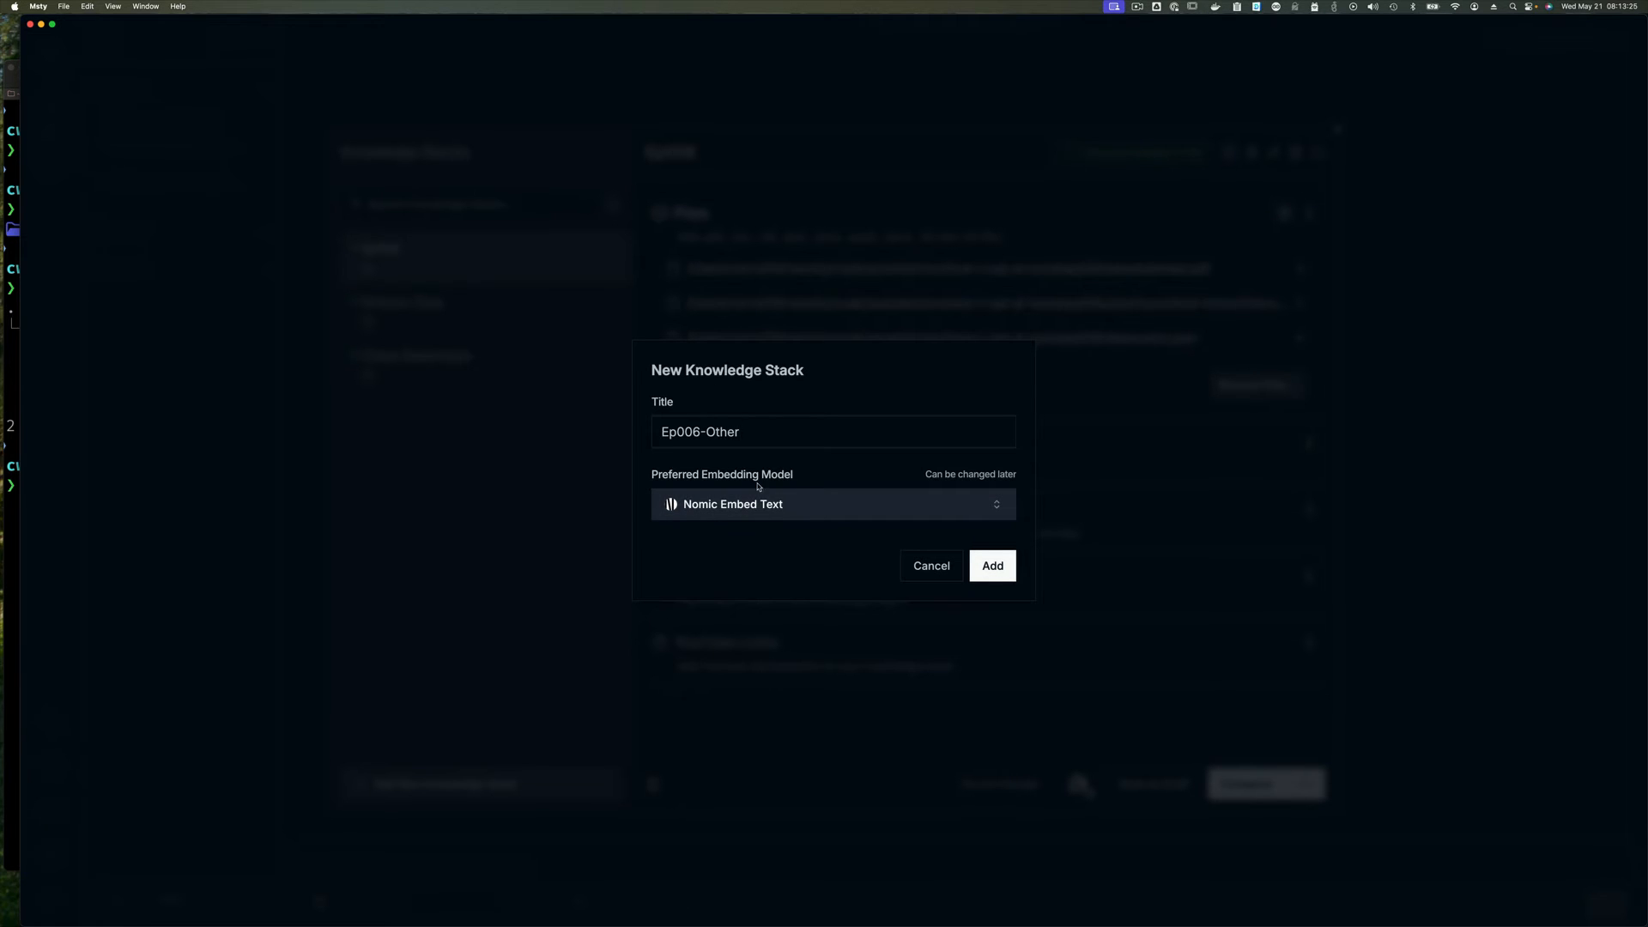
pyautogui.click(805, 513)
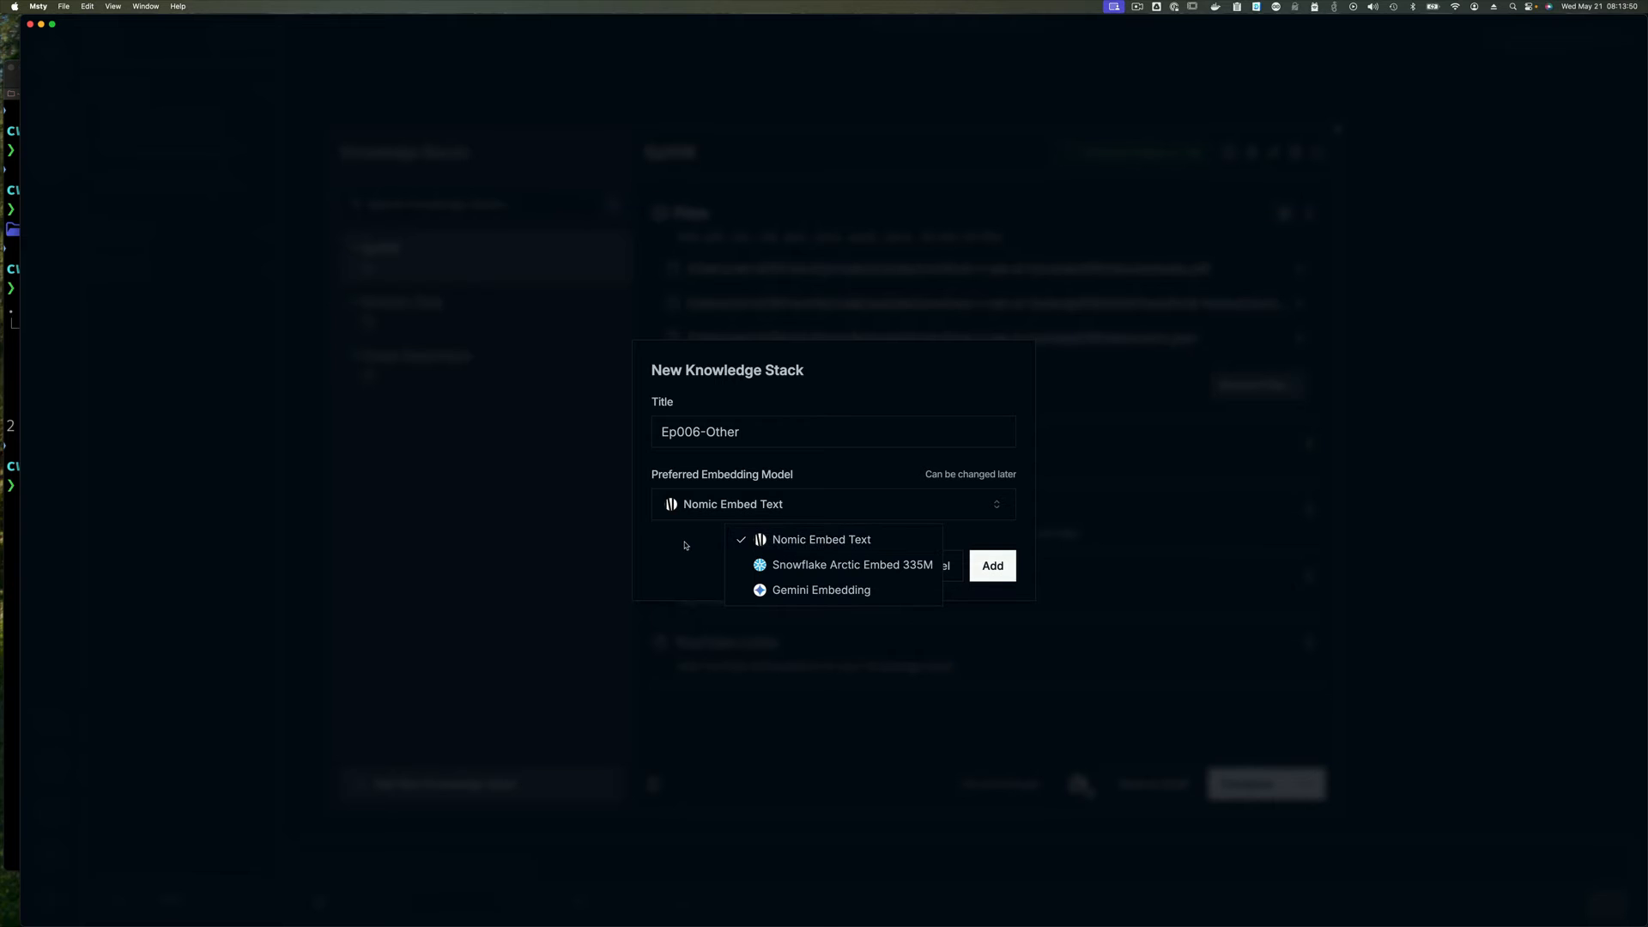
pyautogui.click(807, 543)
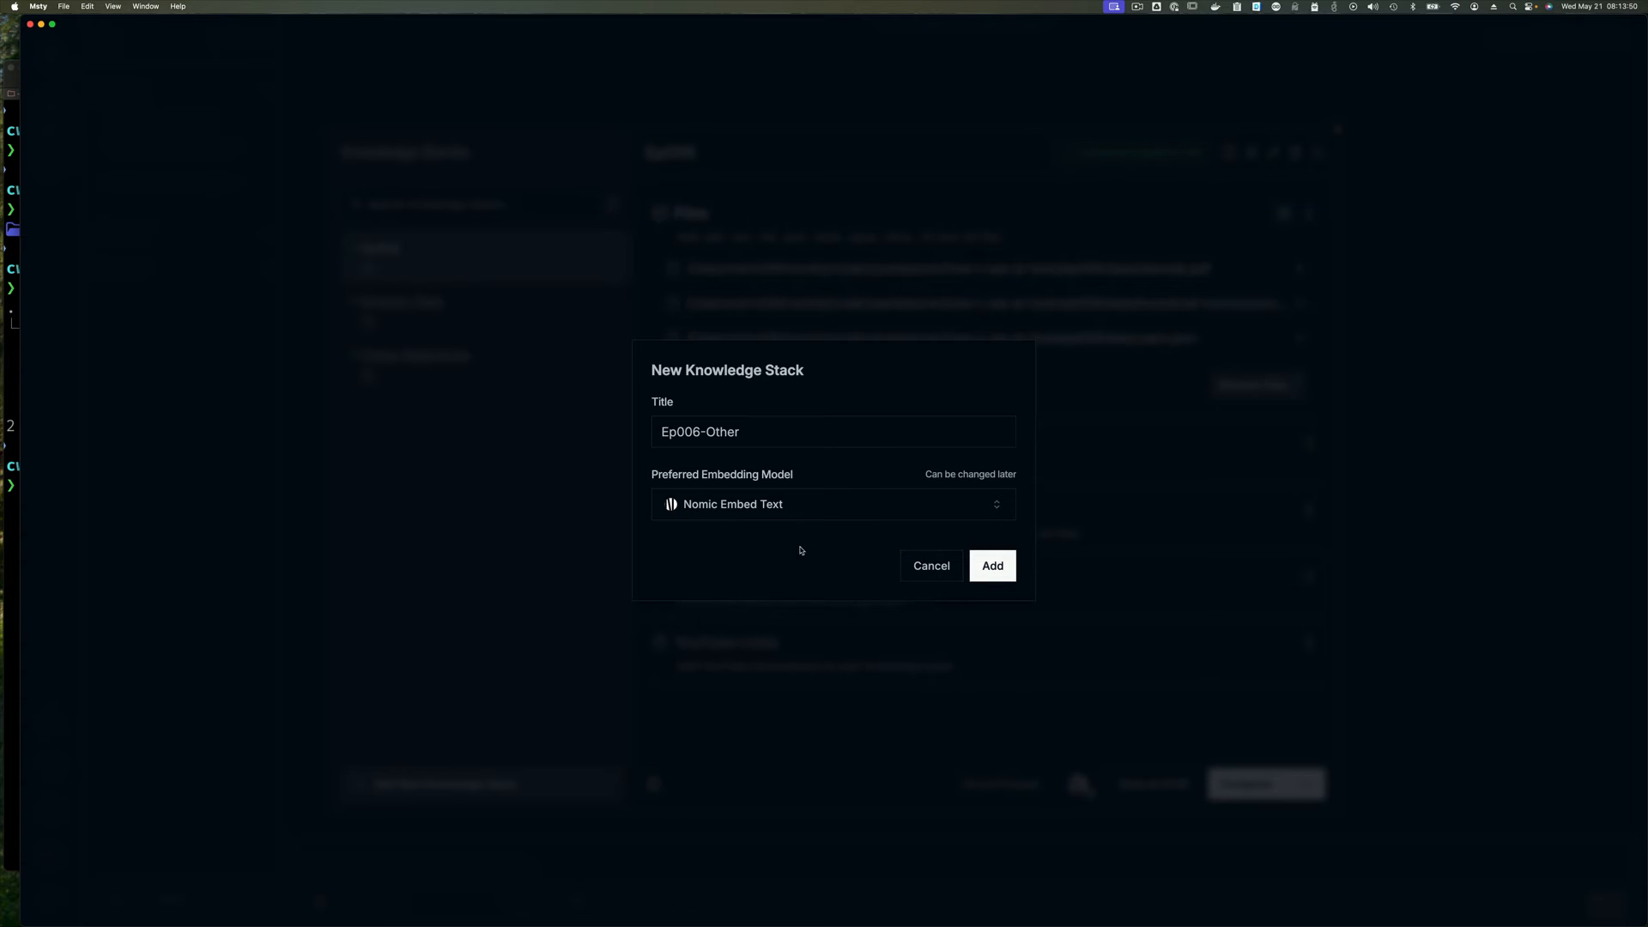
pyautogui.click(989, 567)
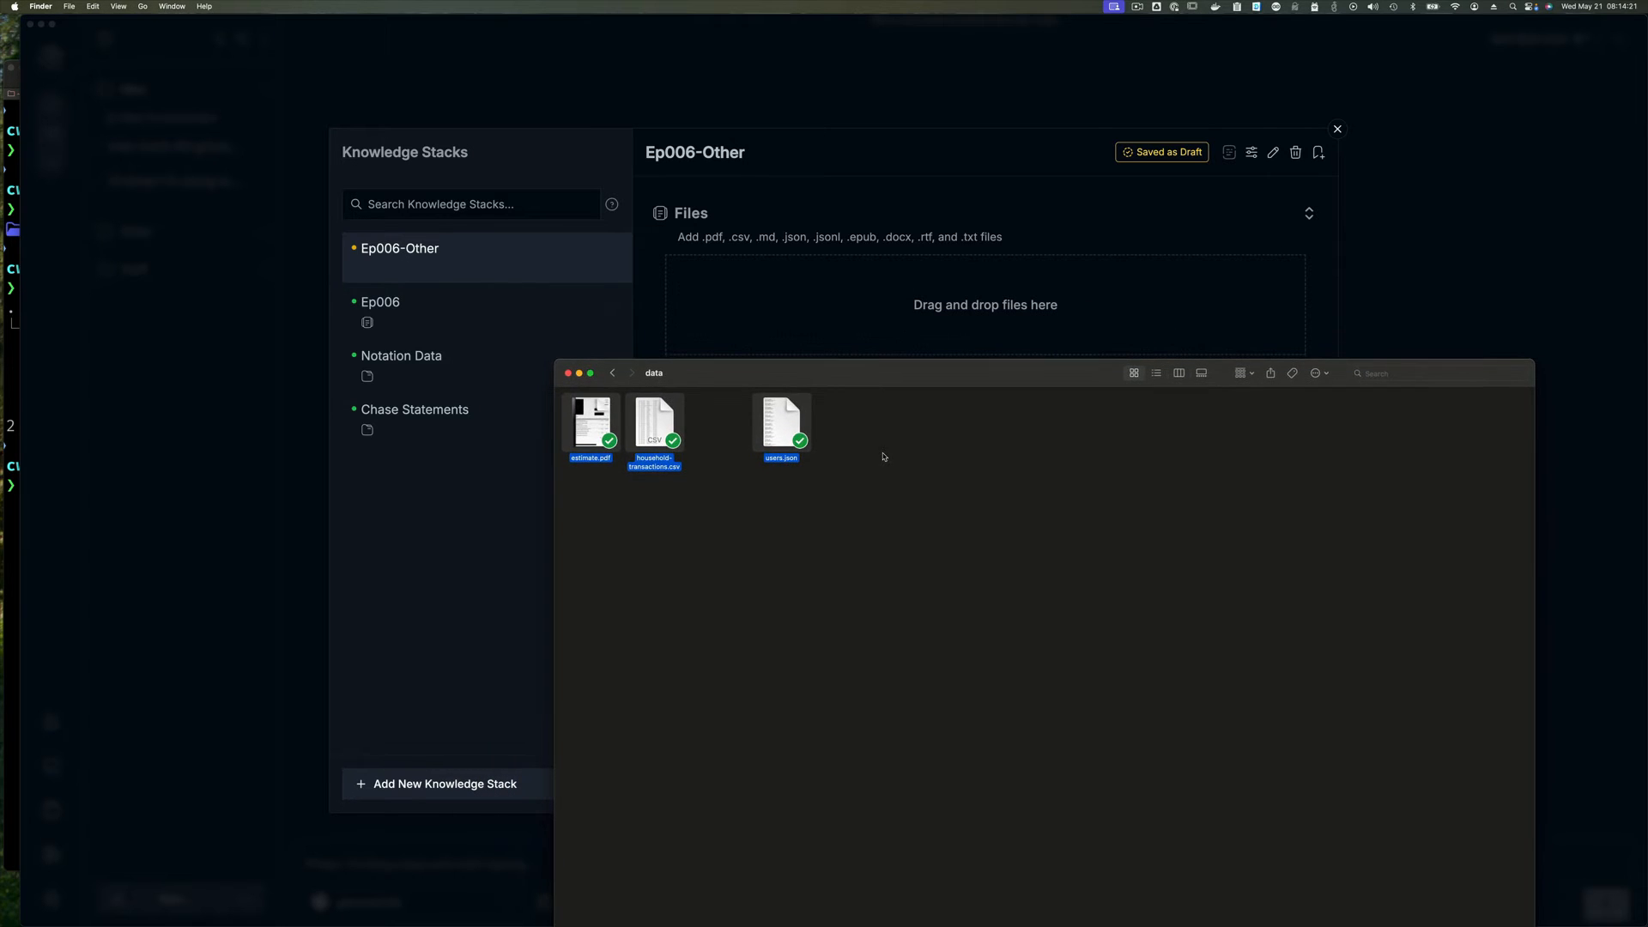
# - Add estimate.pdf, household-transactions.csv and users.json from the Finder data folder to the Ep006-Other stack, and move the Finder window aside
pyautogui.moveTo(883, 454); pyautogui.dragTo(775, 309)
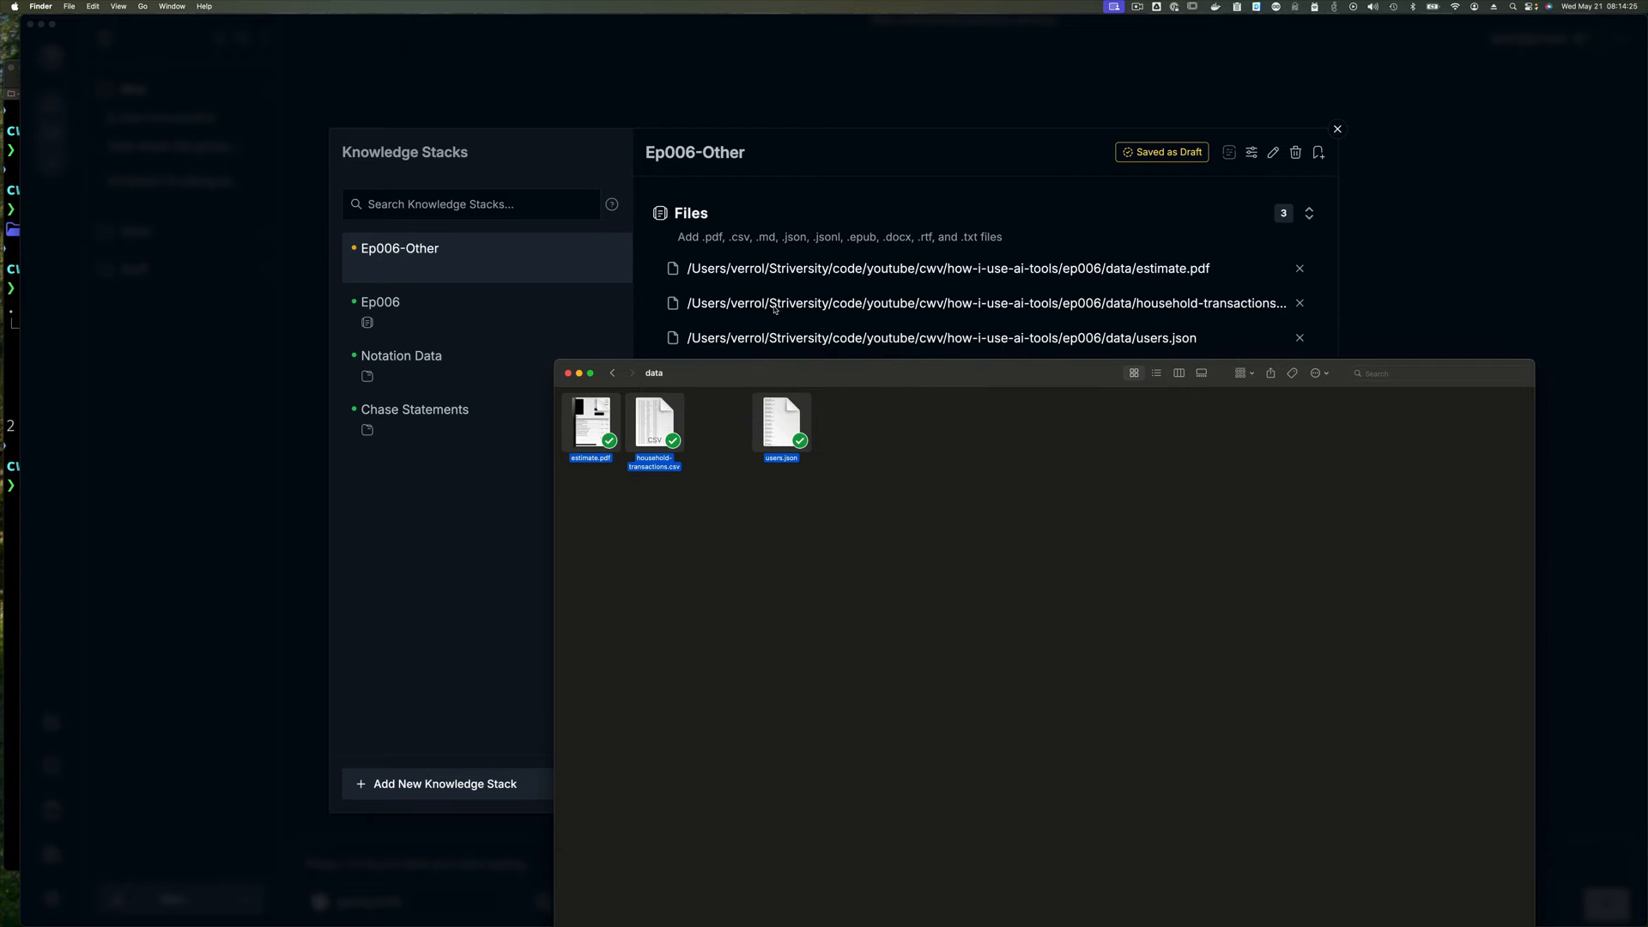
pyautogui.moveTo(743, 374); pyautogui.dragTo(1647, 369)
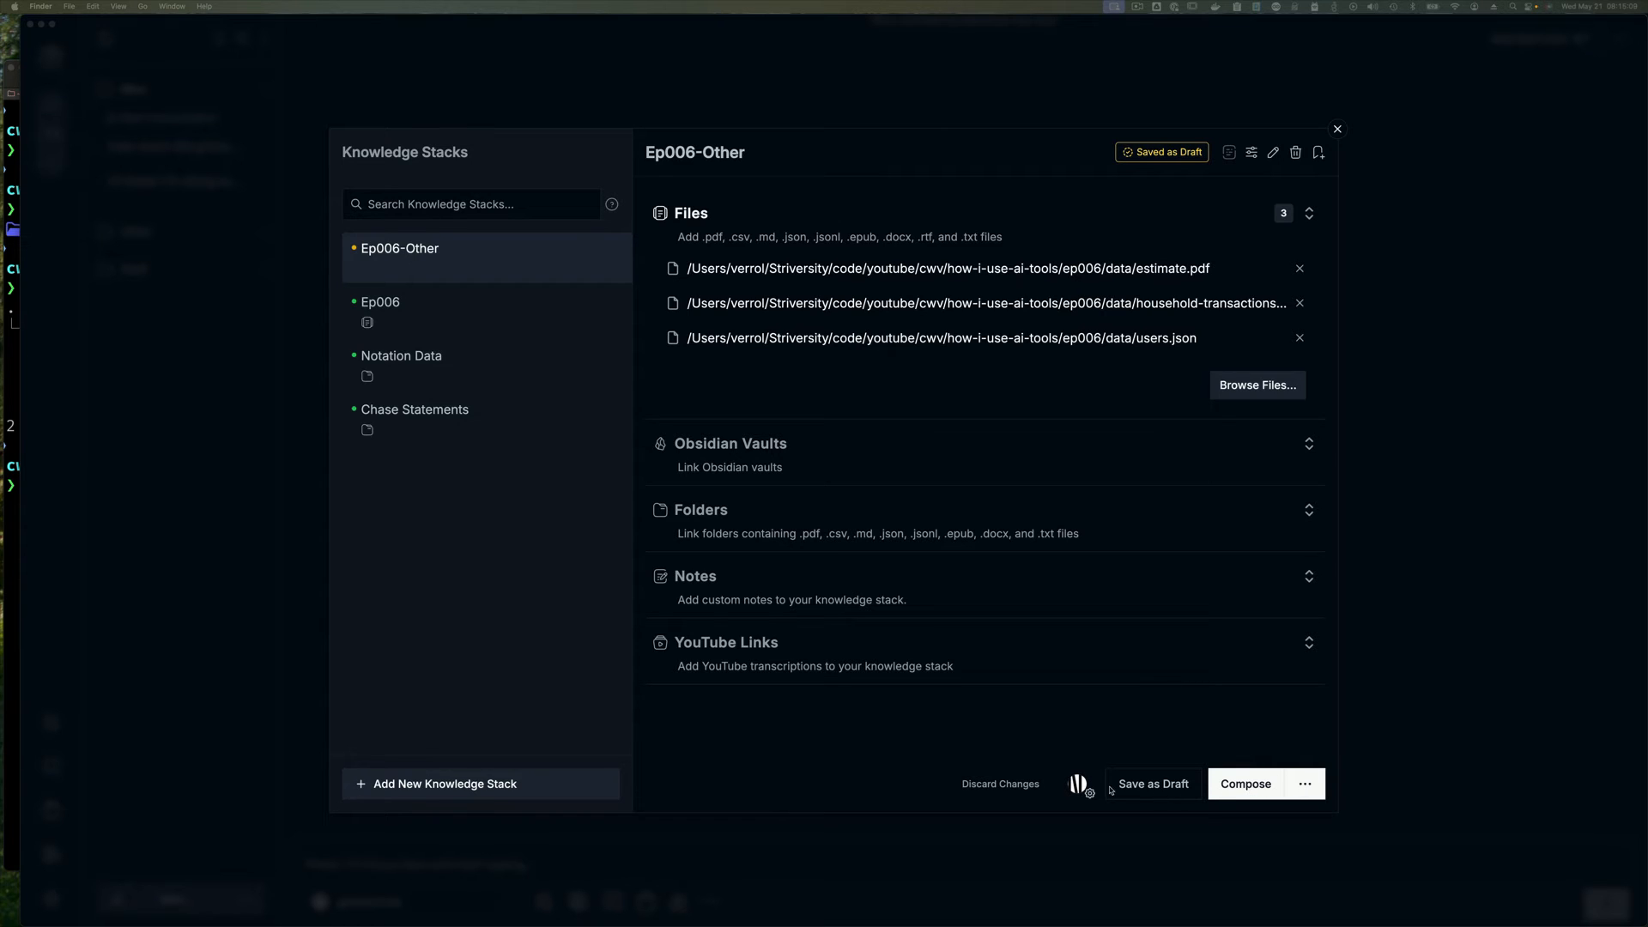
# - Set the Ep006-Other stack's splitter type to Sentence and compose the stack
pyautogui.click(1088, 790)
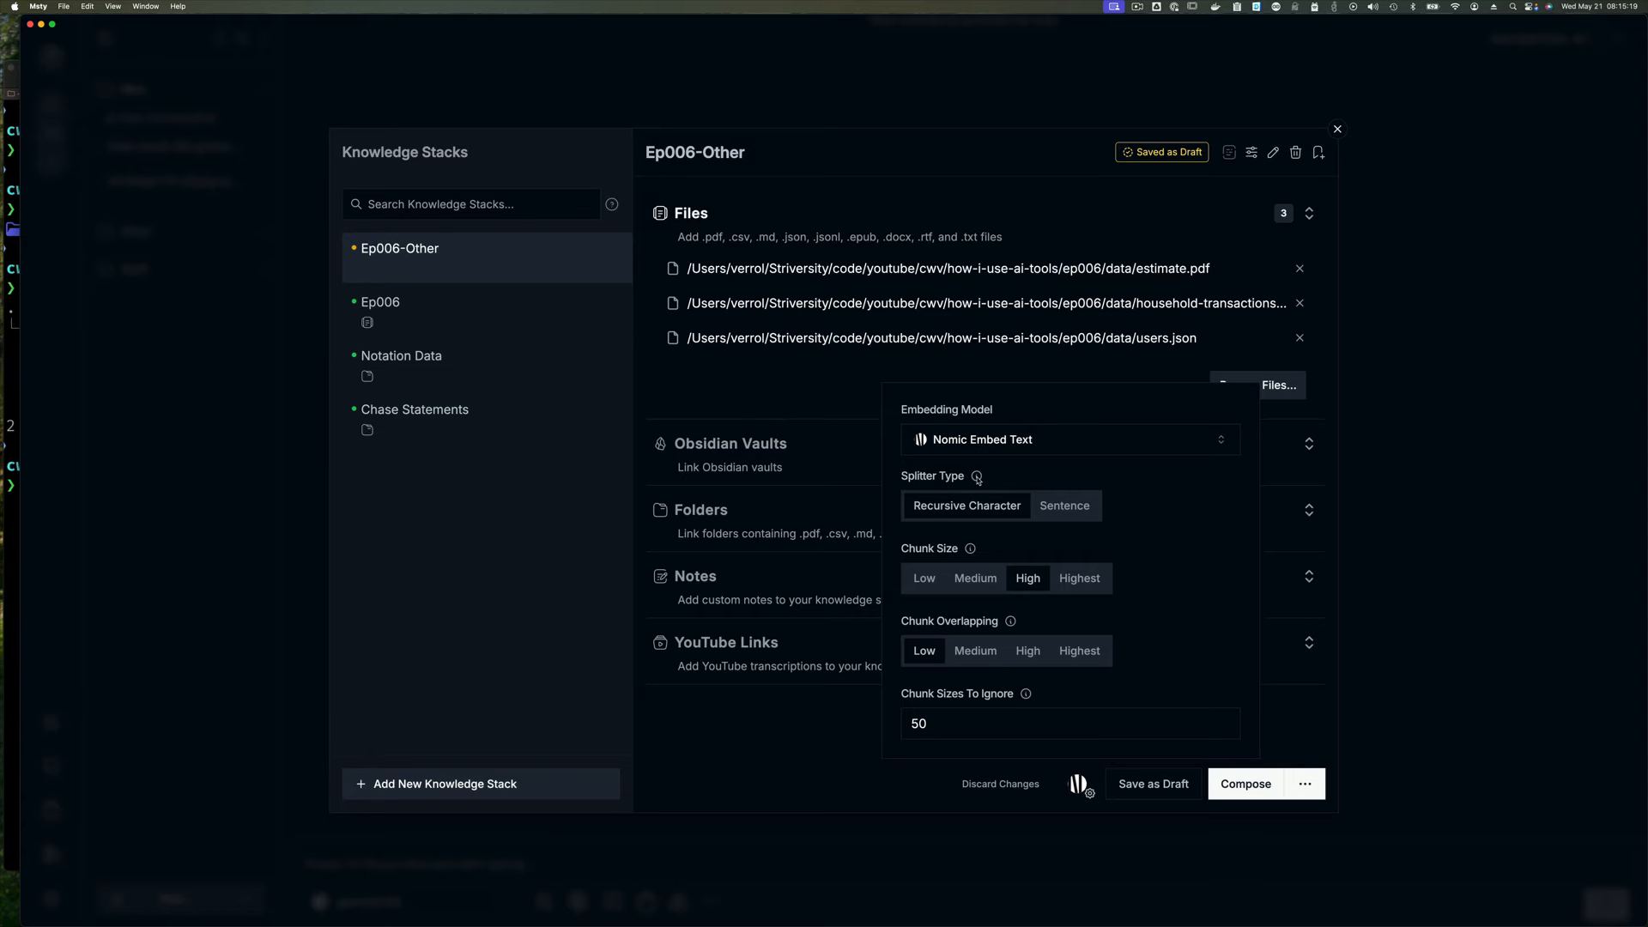
pyautogui.moveTo(978, 479)
pyautogui.click(1067, 513)
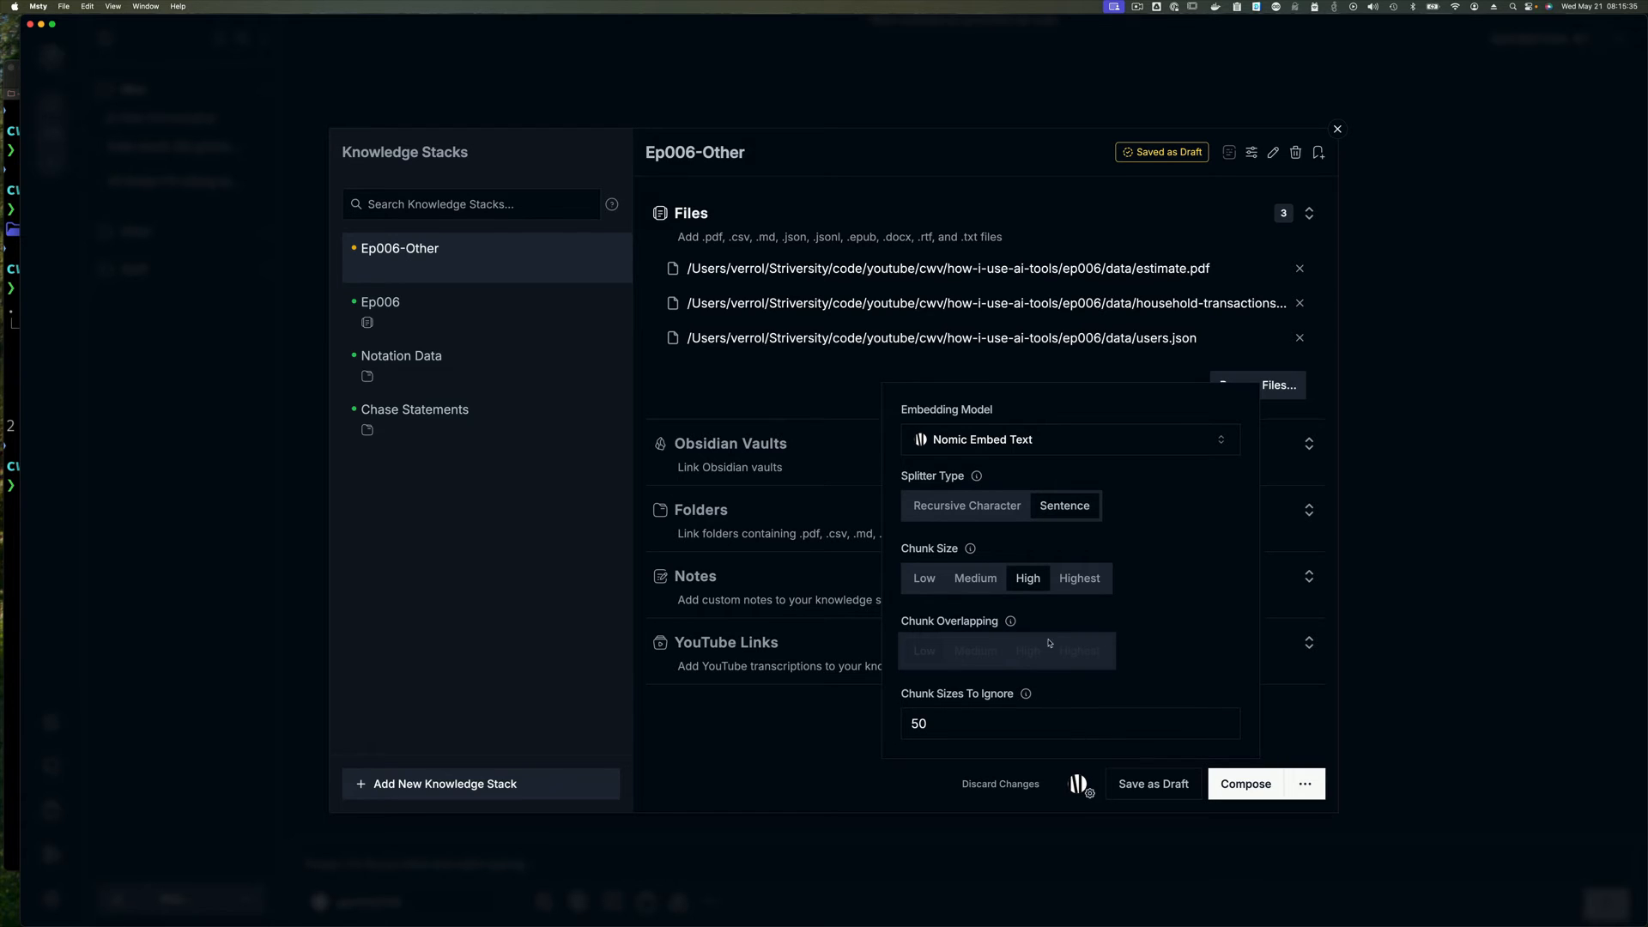
pyautogui.click(1241, 784)
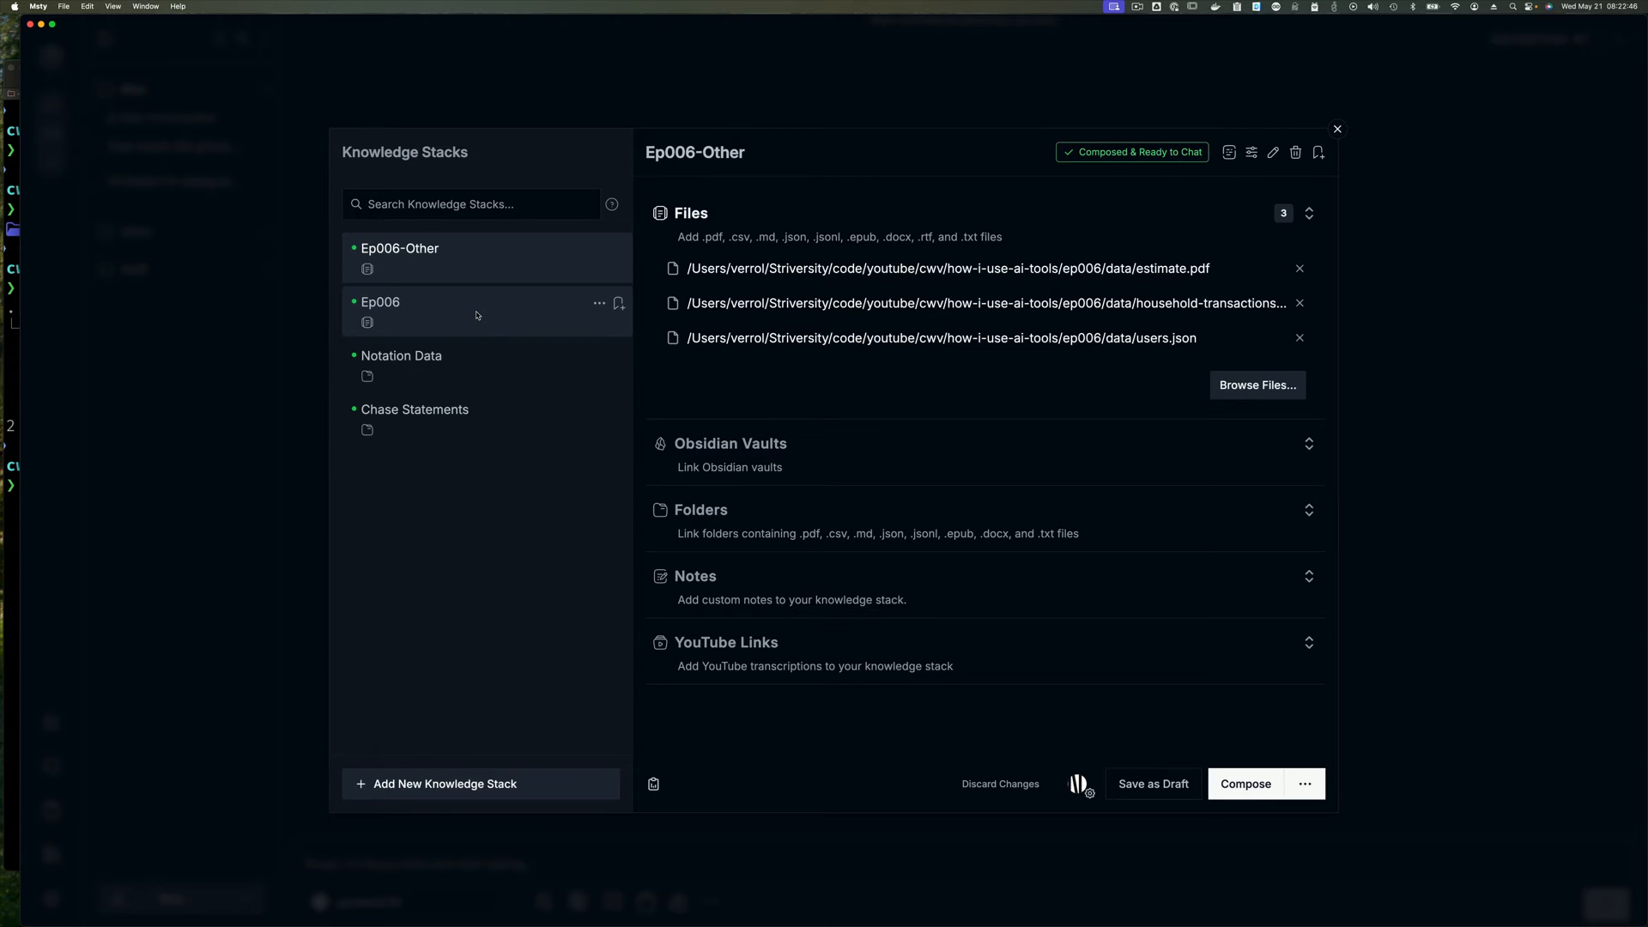
# - Compare the files in the Ep006 and Ep006-Other knowledge stacks by switching between them
pyautogui.click(477, 315)
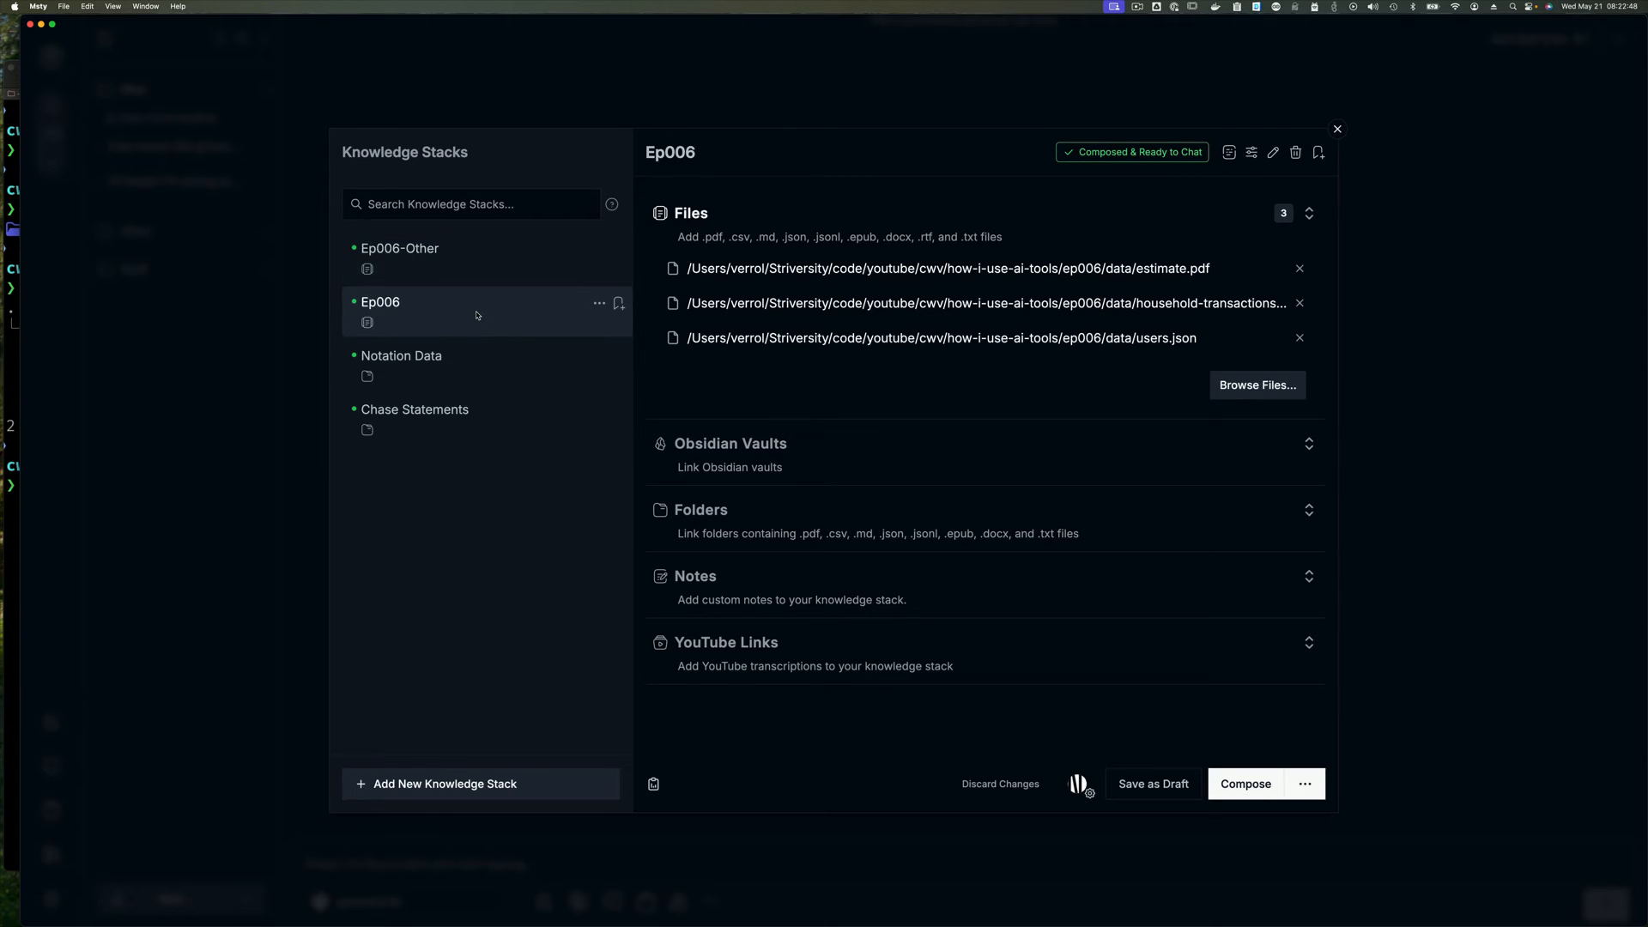
pyautogui.click(467, 262)
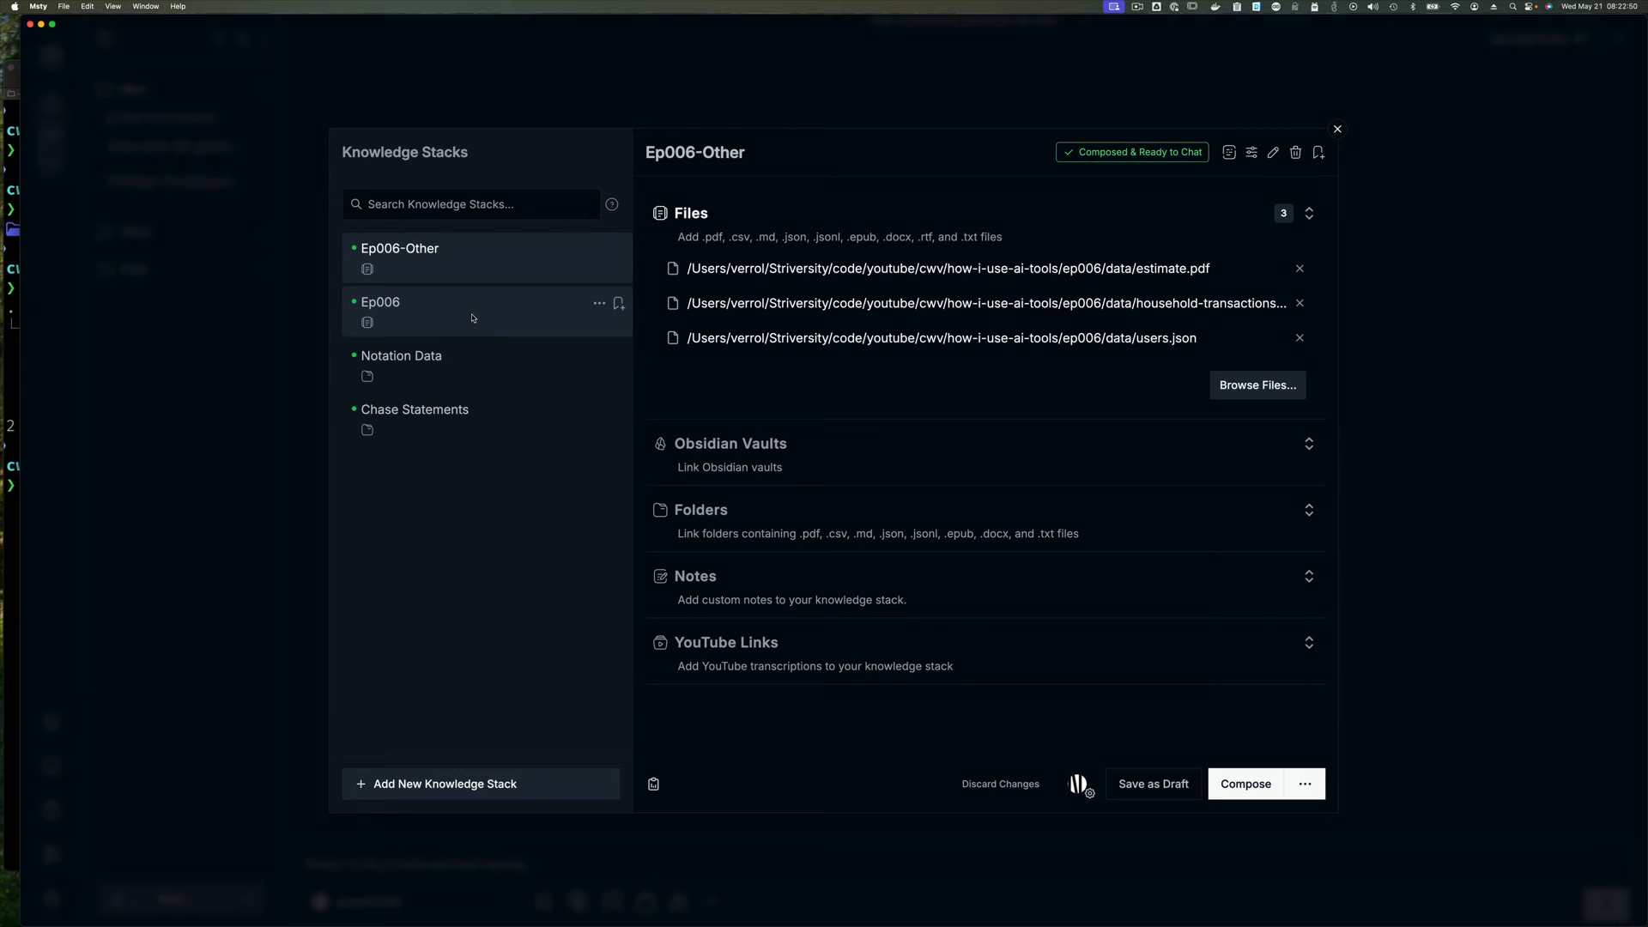
pyautogui.click(472, 318)
pyautogui.click(475, 270)
pyautogui.click(476, 317)
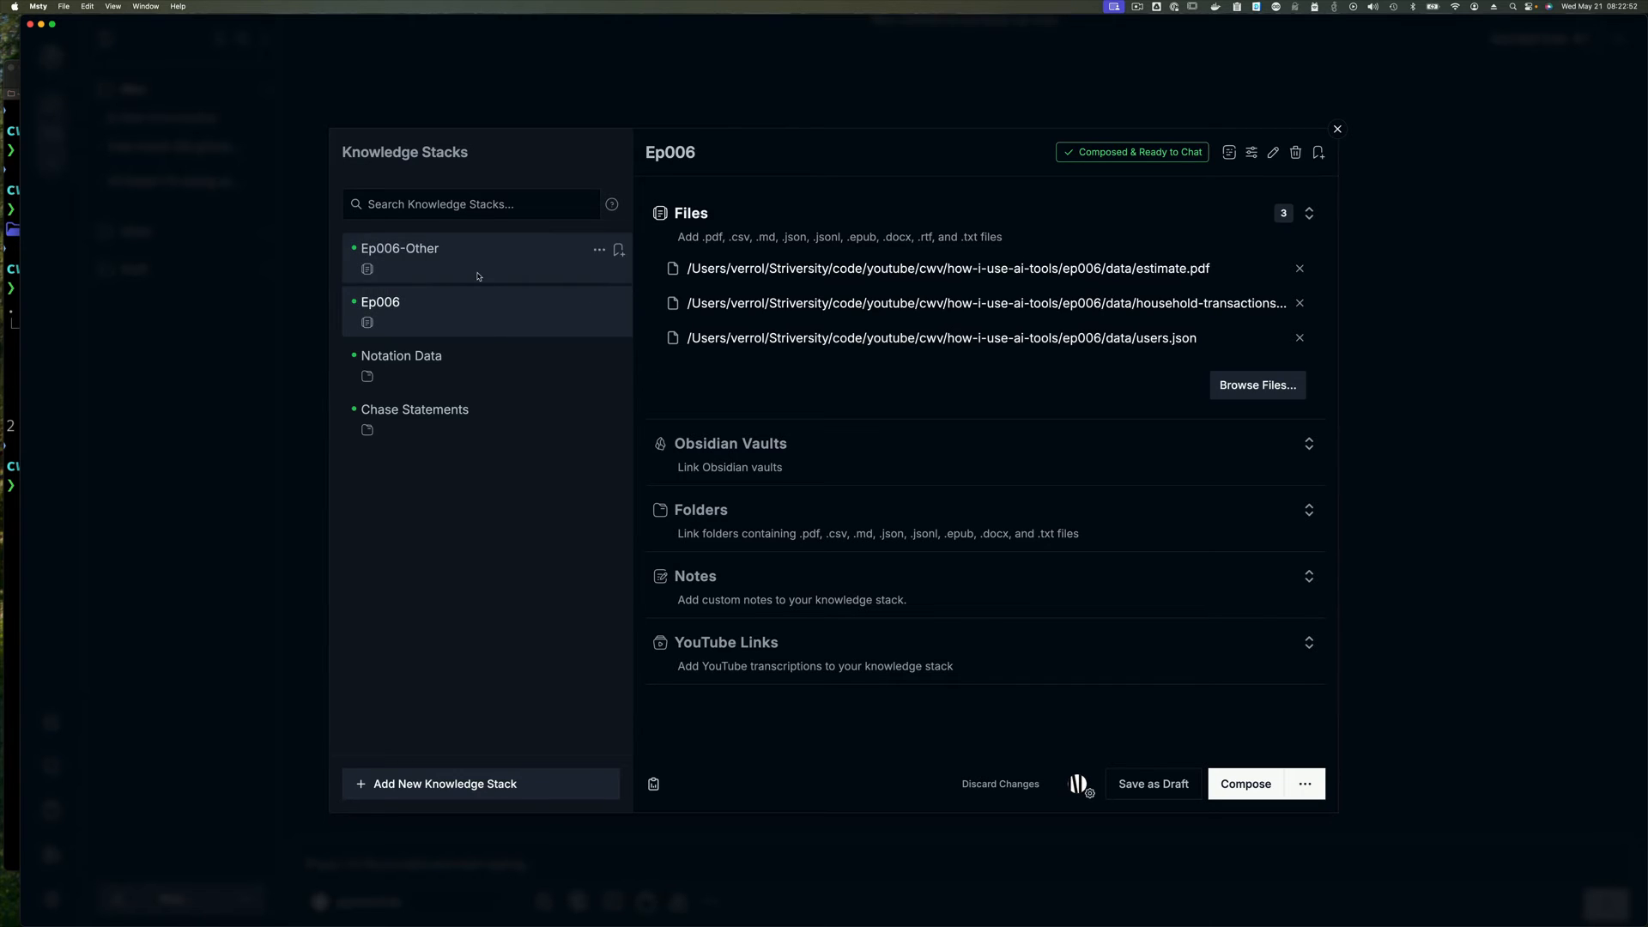
pyautogui.click(478, 271)
pyautogui.click(477, 316)
pyautogui.click(473, 266)
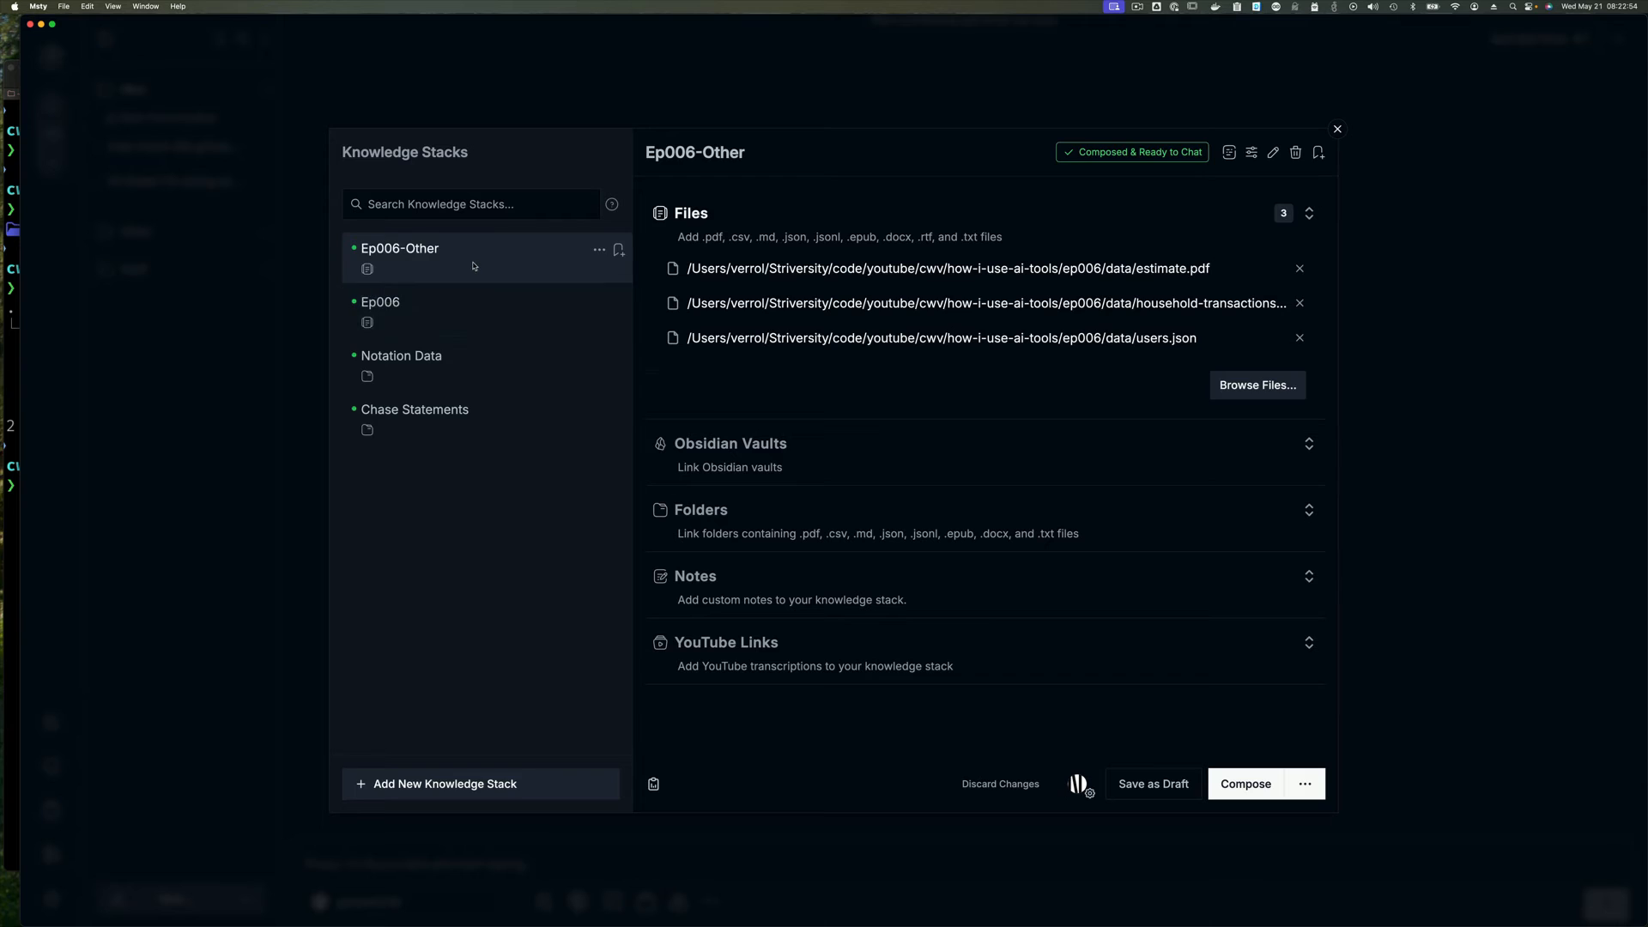
pyautogui.click(479, 314)
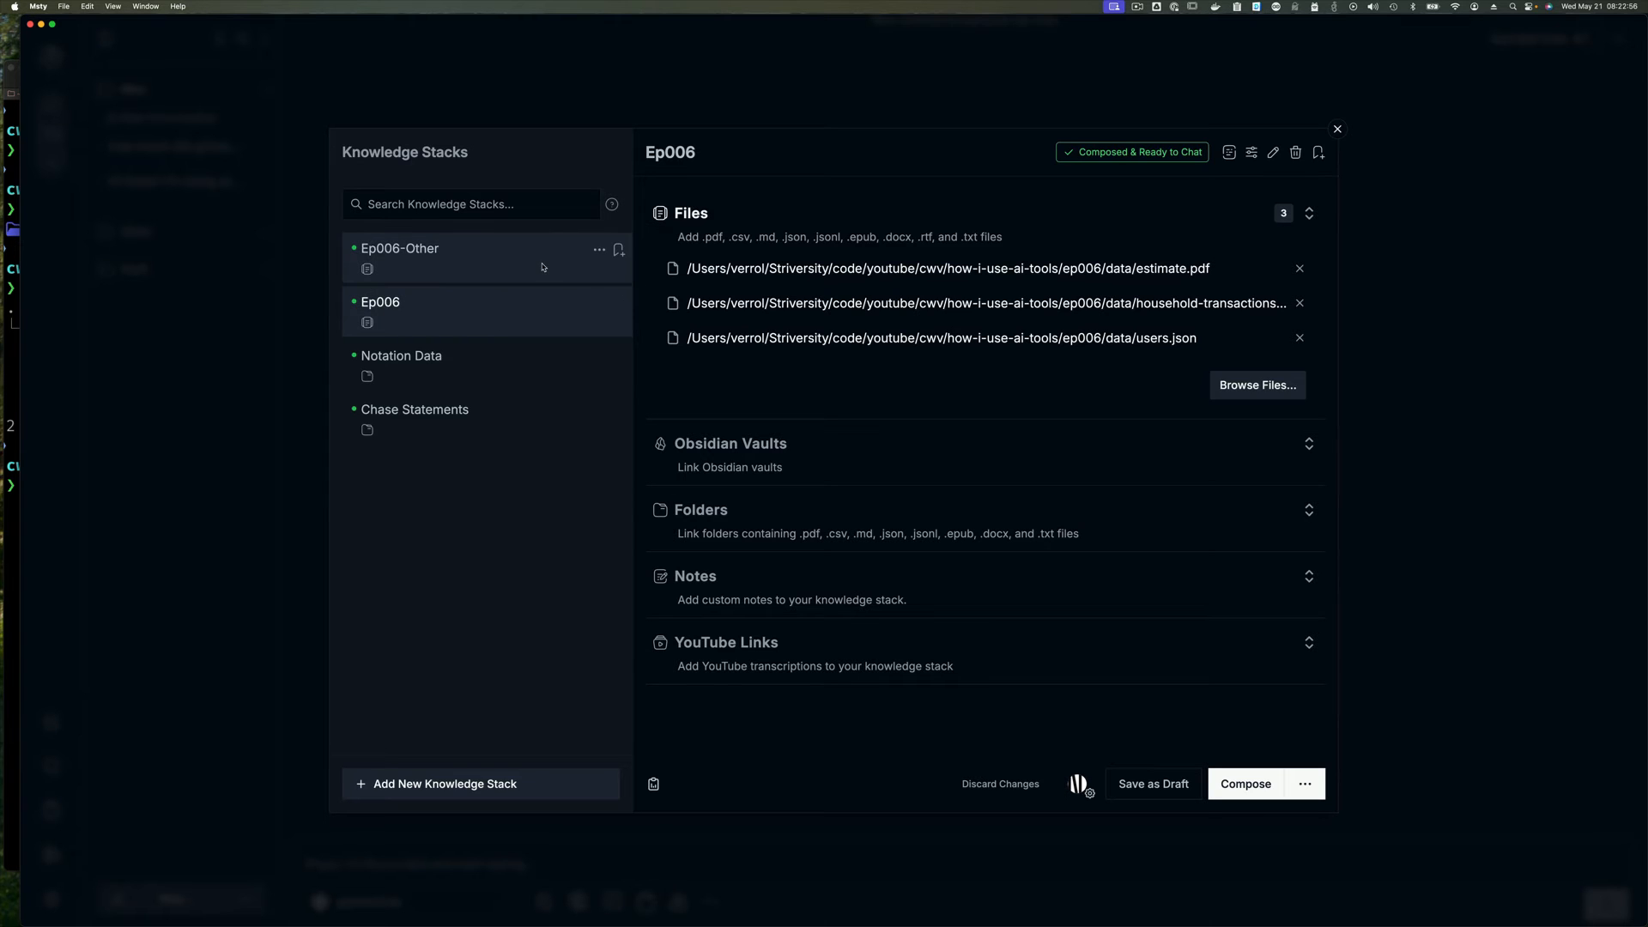
# - Delete the Ep006-Other knowledge stack and confirm the deletion
pyautogui.click(558, 267)
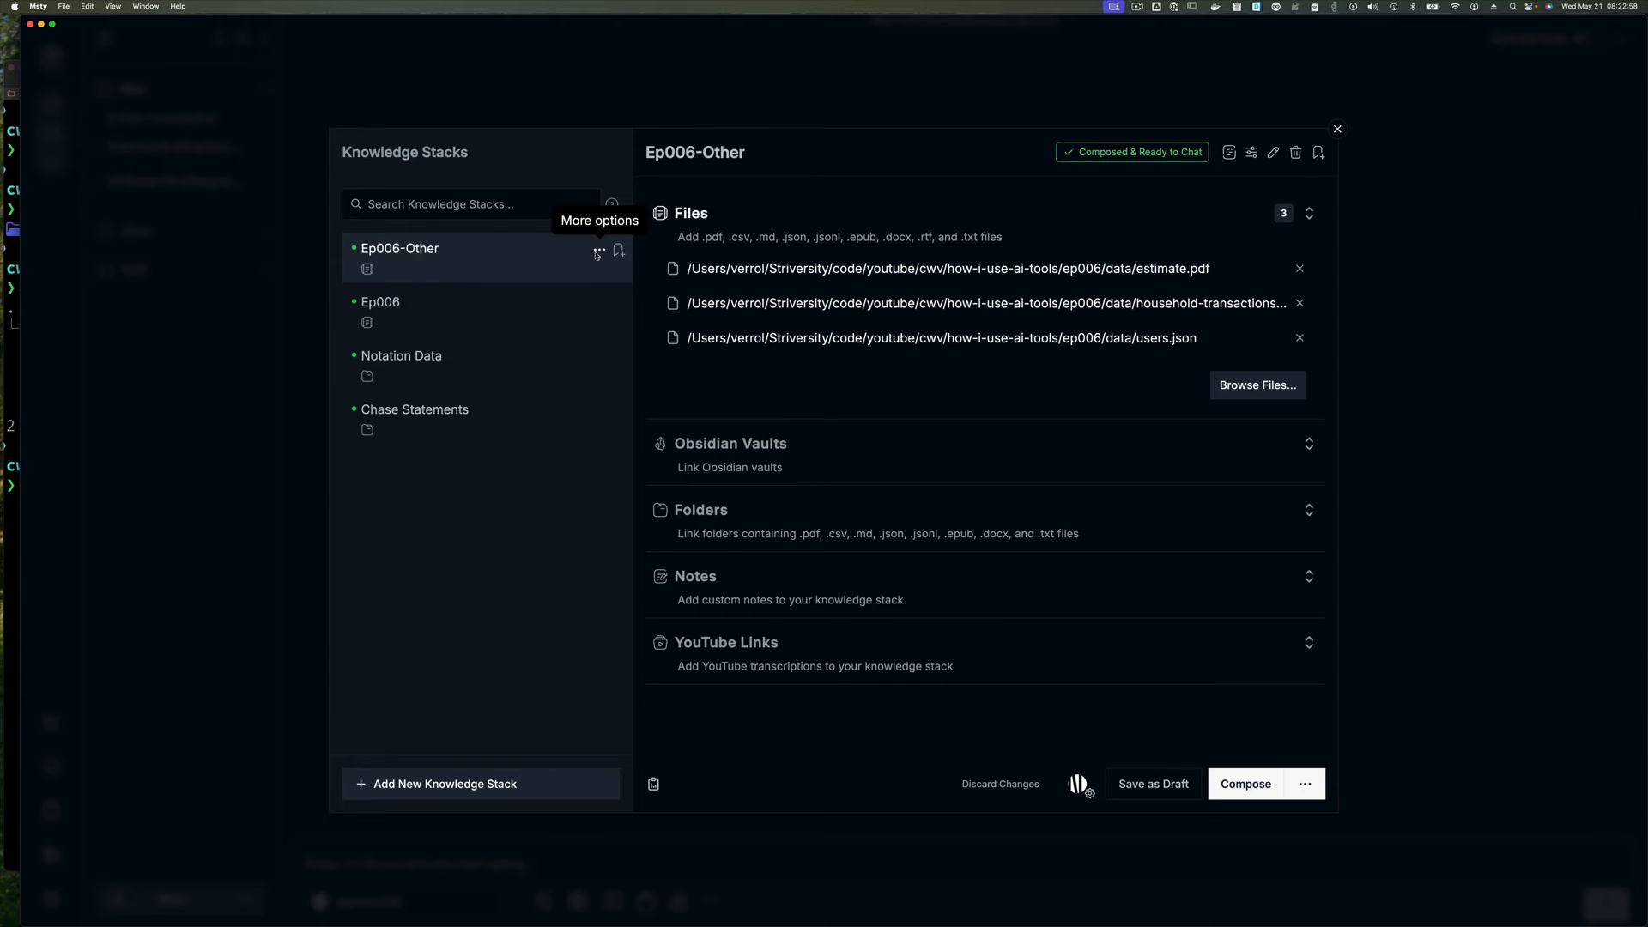
pyautogui.click(598, 252)
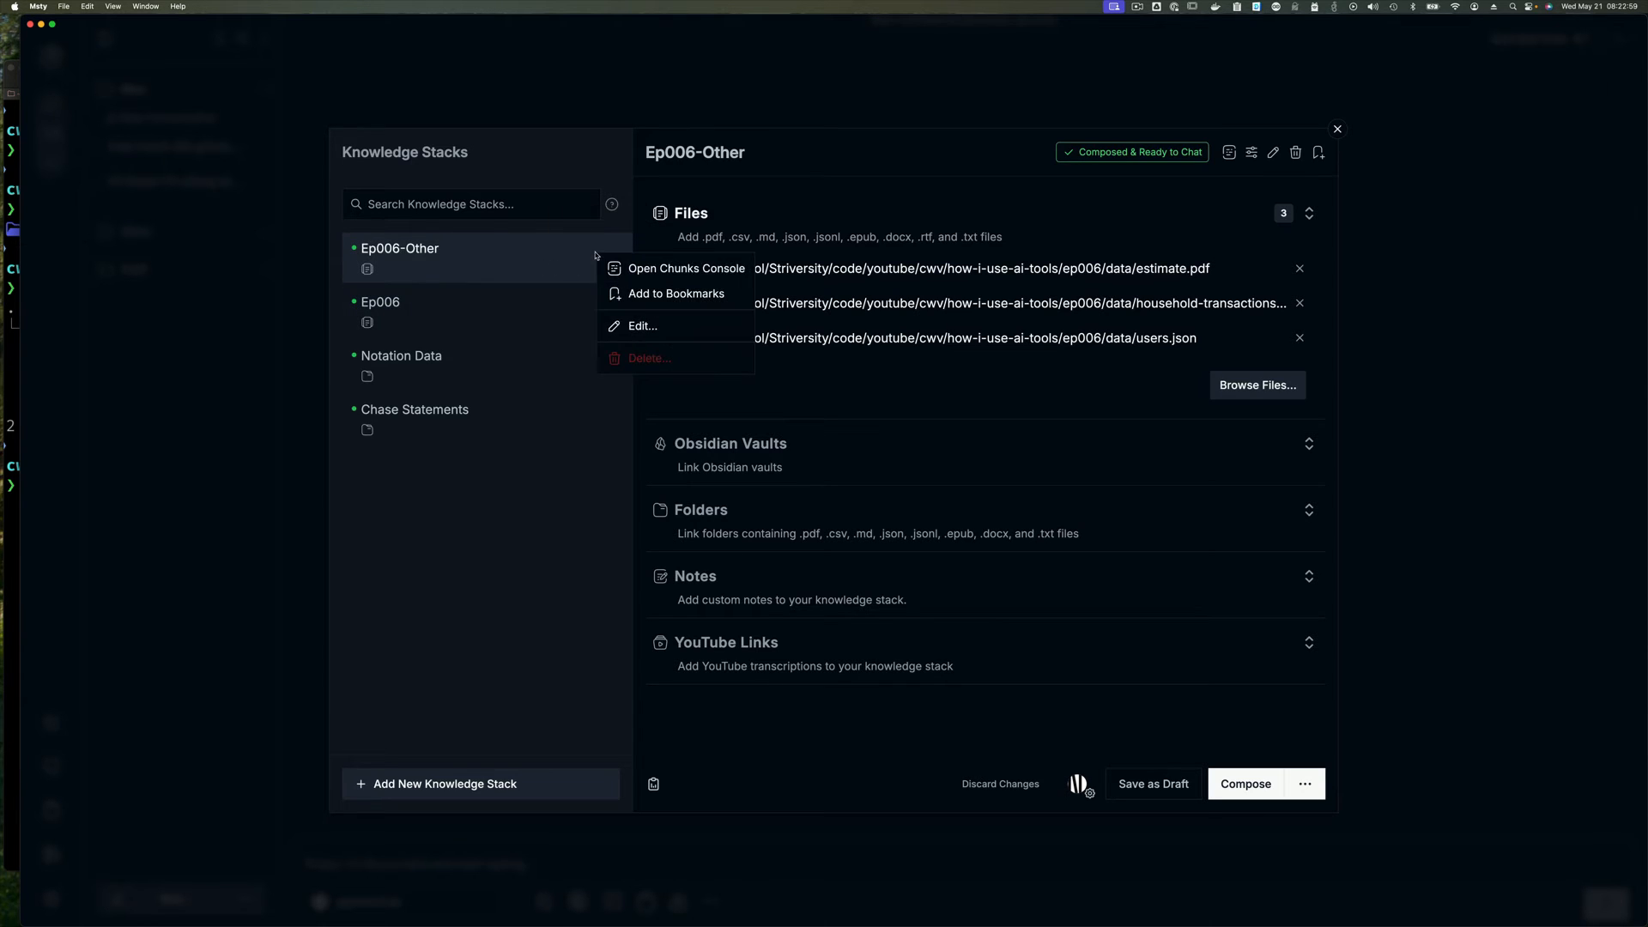
pyautogui.click(650, 359)
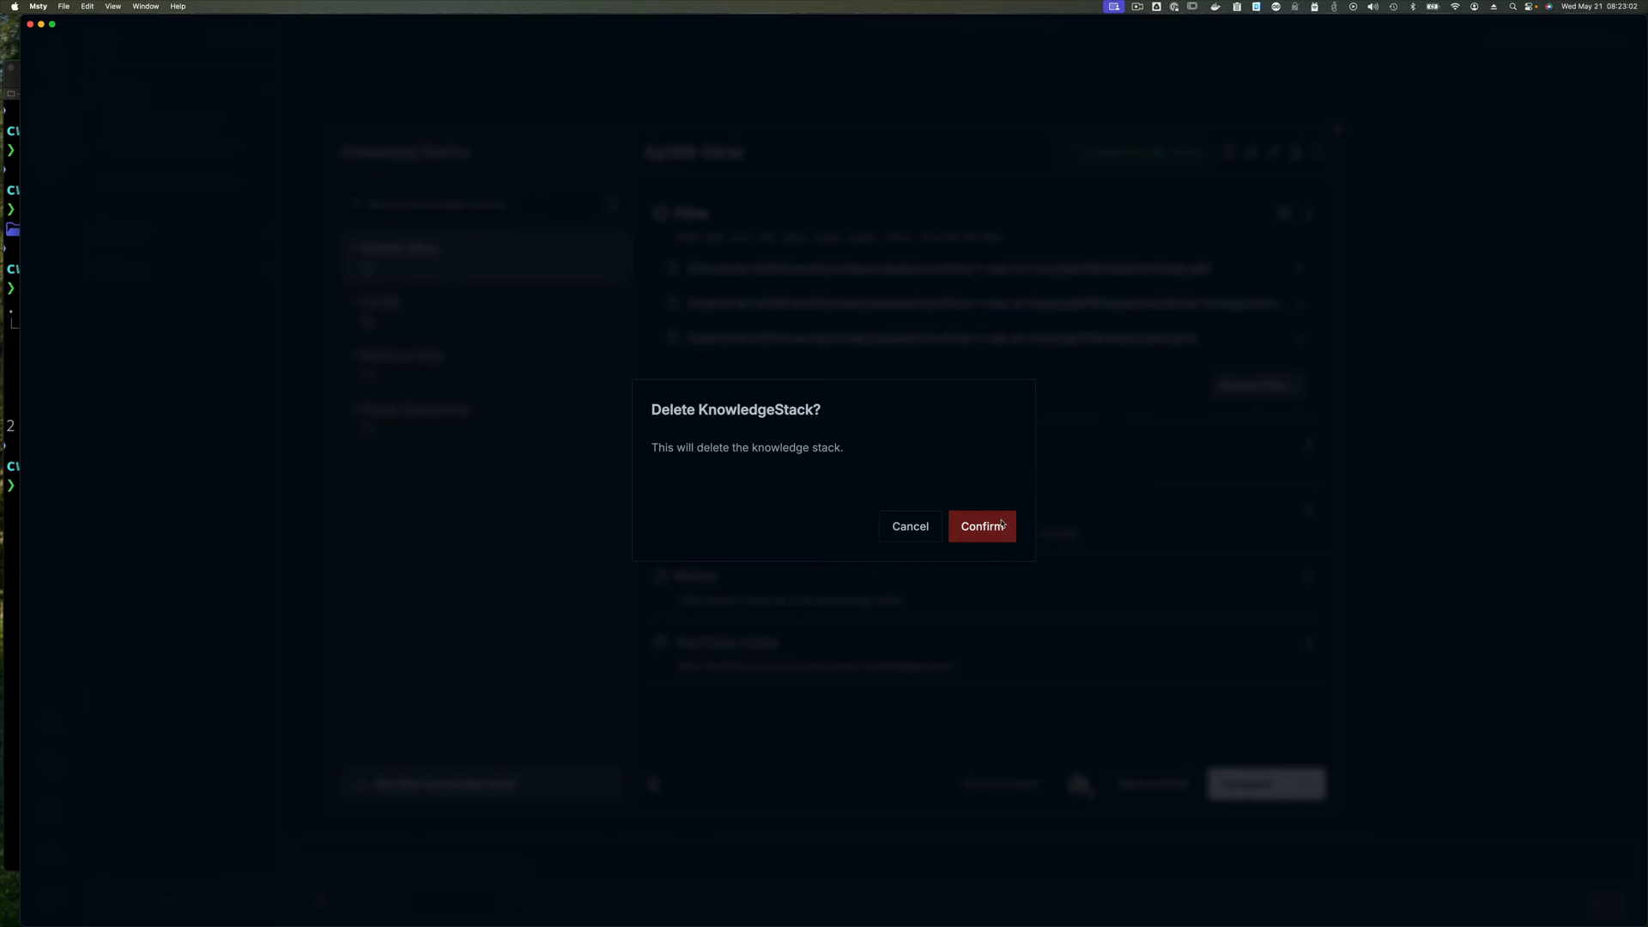
pyautogui.click(1002, 521)
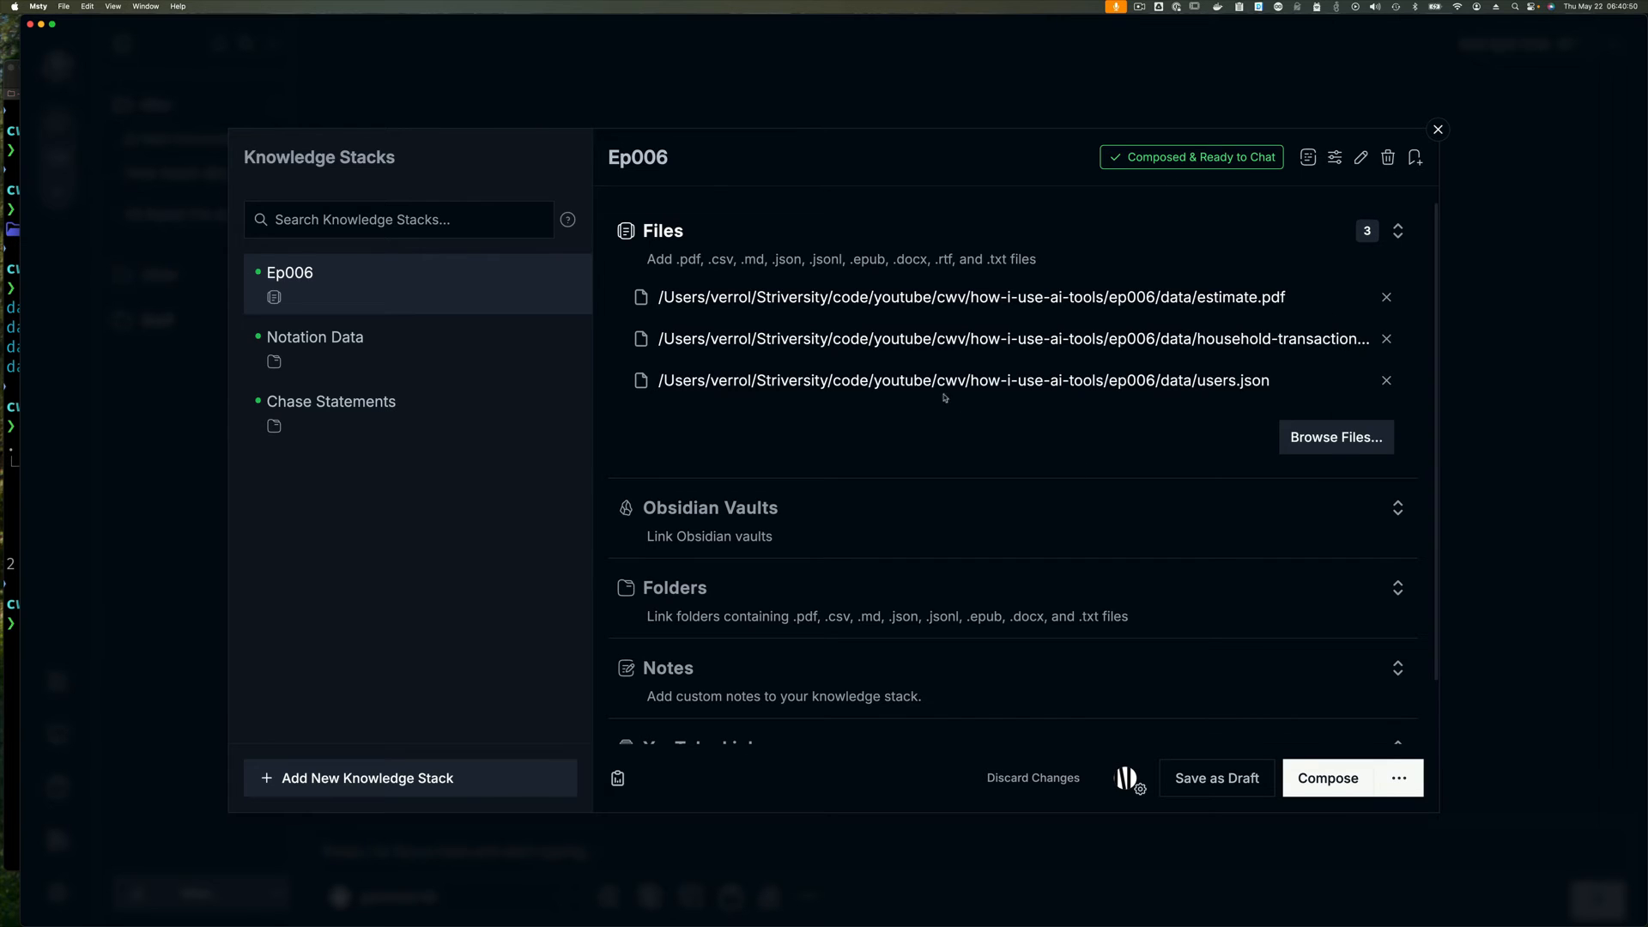
# - Close the knowledge stack manager and attach the Ep006 stack to the gemma3:4b chat with High similarity and 60 chunks
pyautogui.click(1438, 130)
pyautogui.click(566, 858)
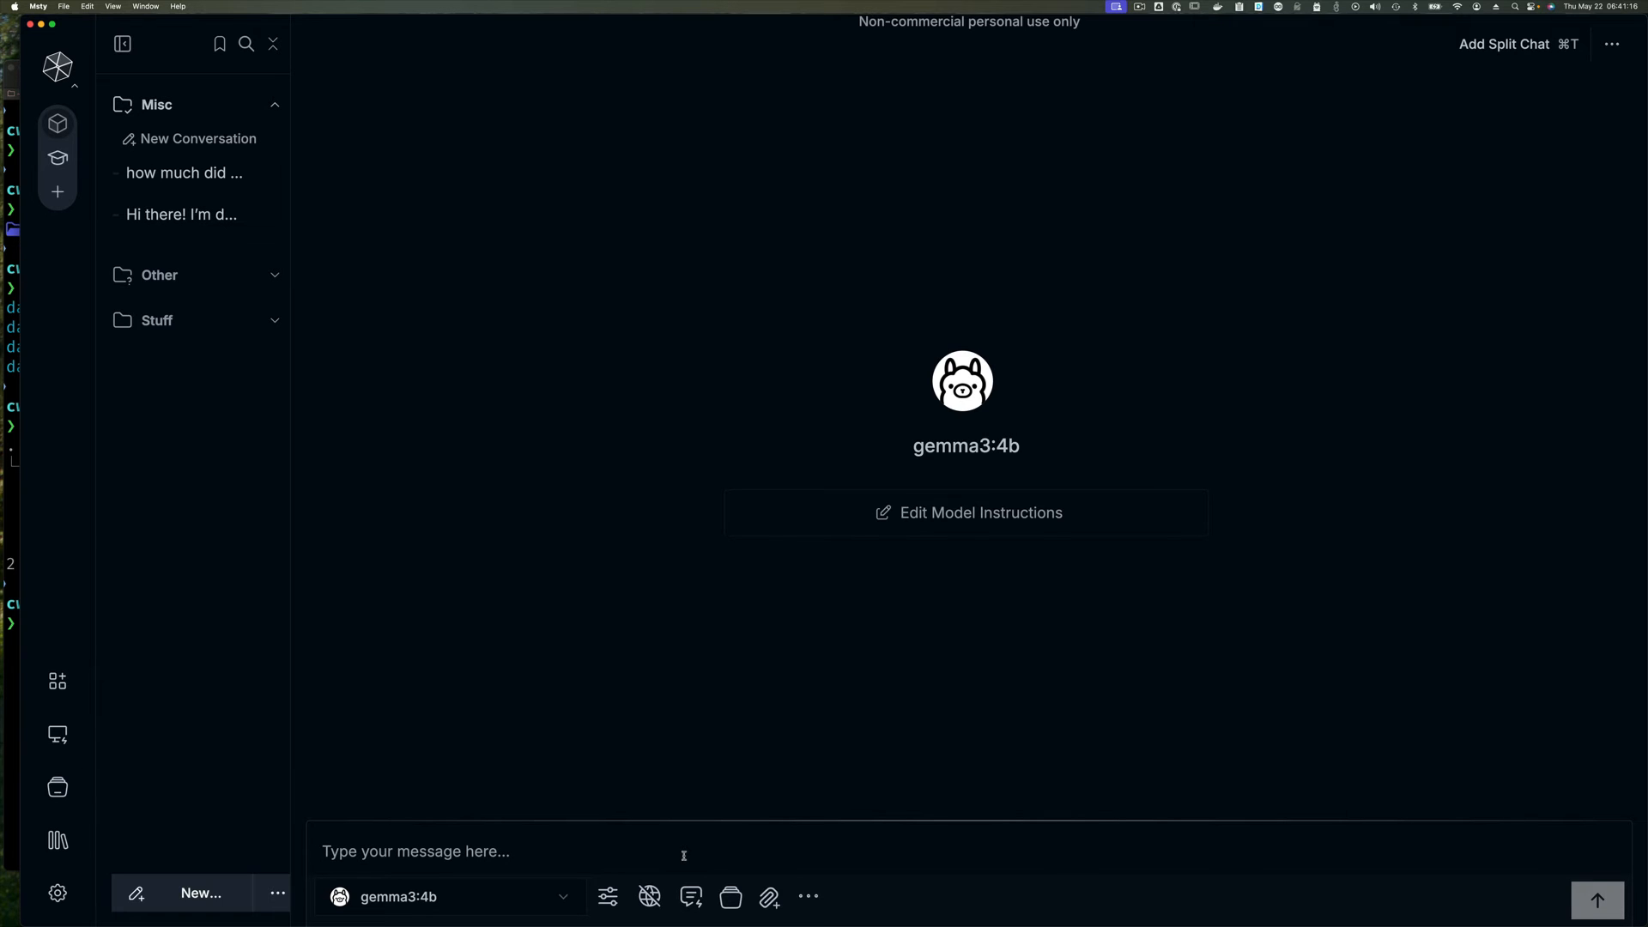
pyautogui.click(732, 898)
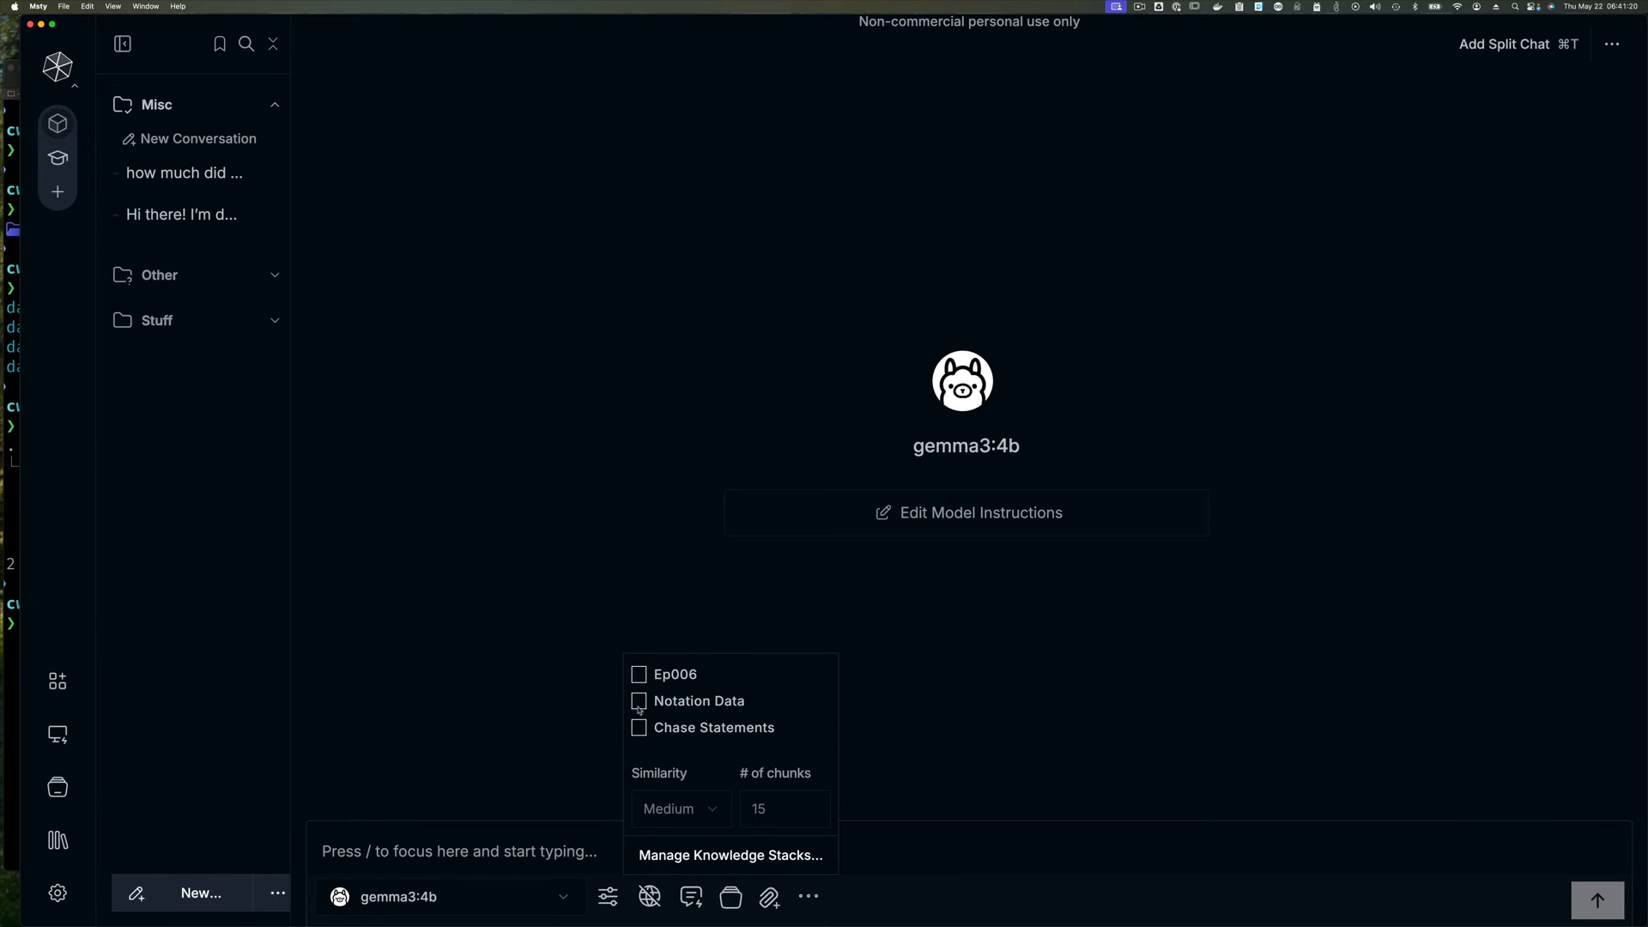
pyautogui.click(637, 677)
pyautogui.click(713, 809)
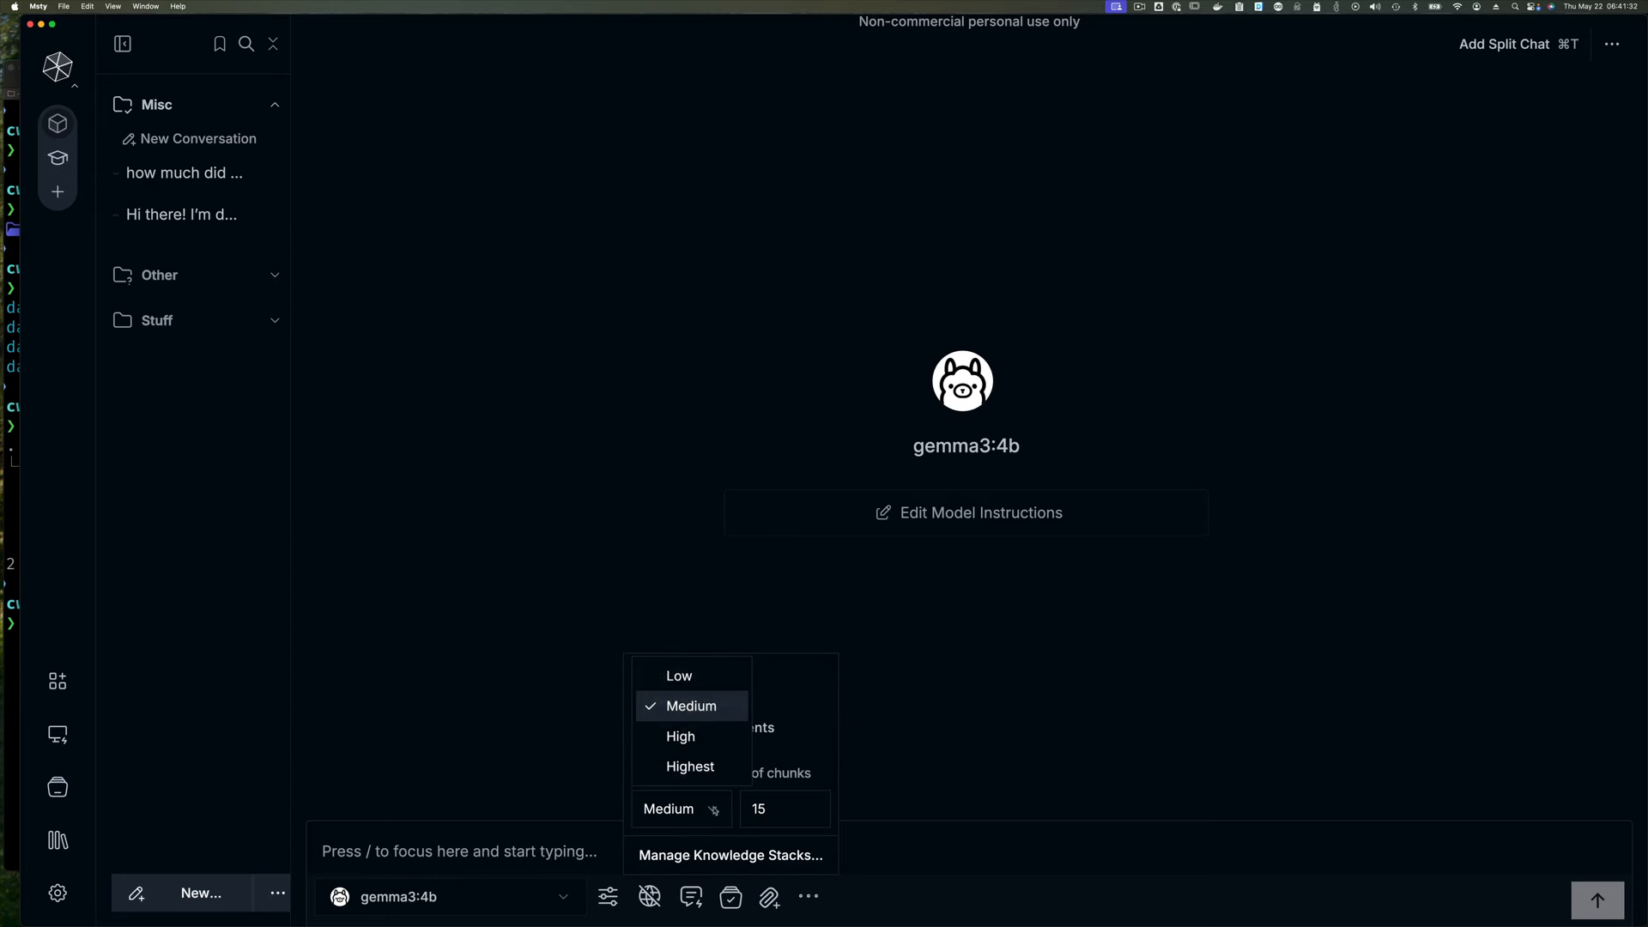
pyautogui.click(677, 738)
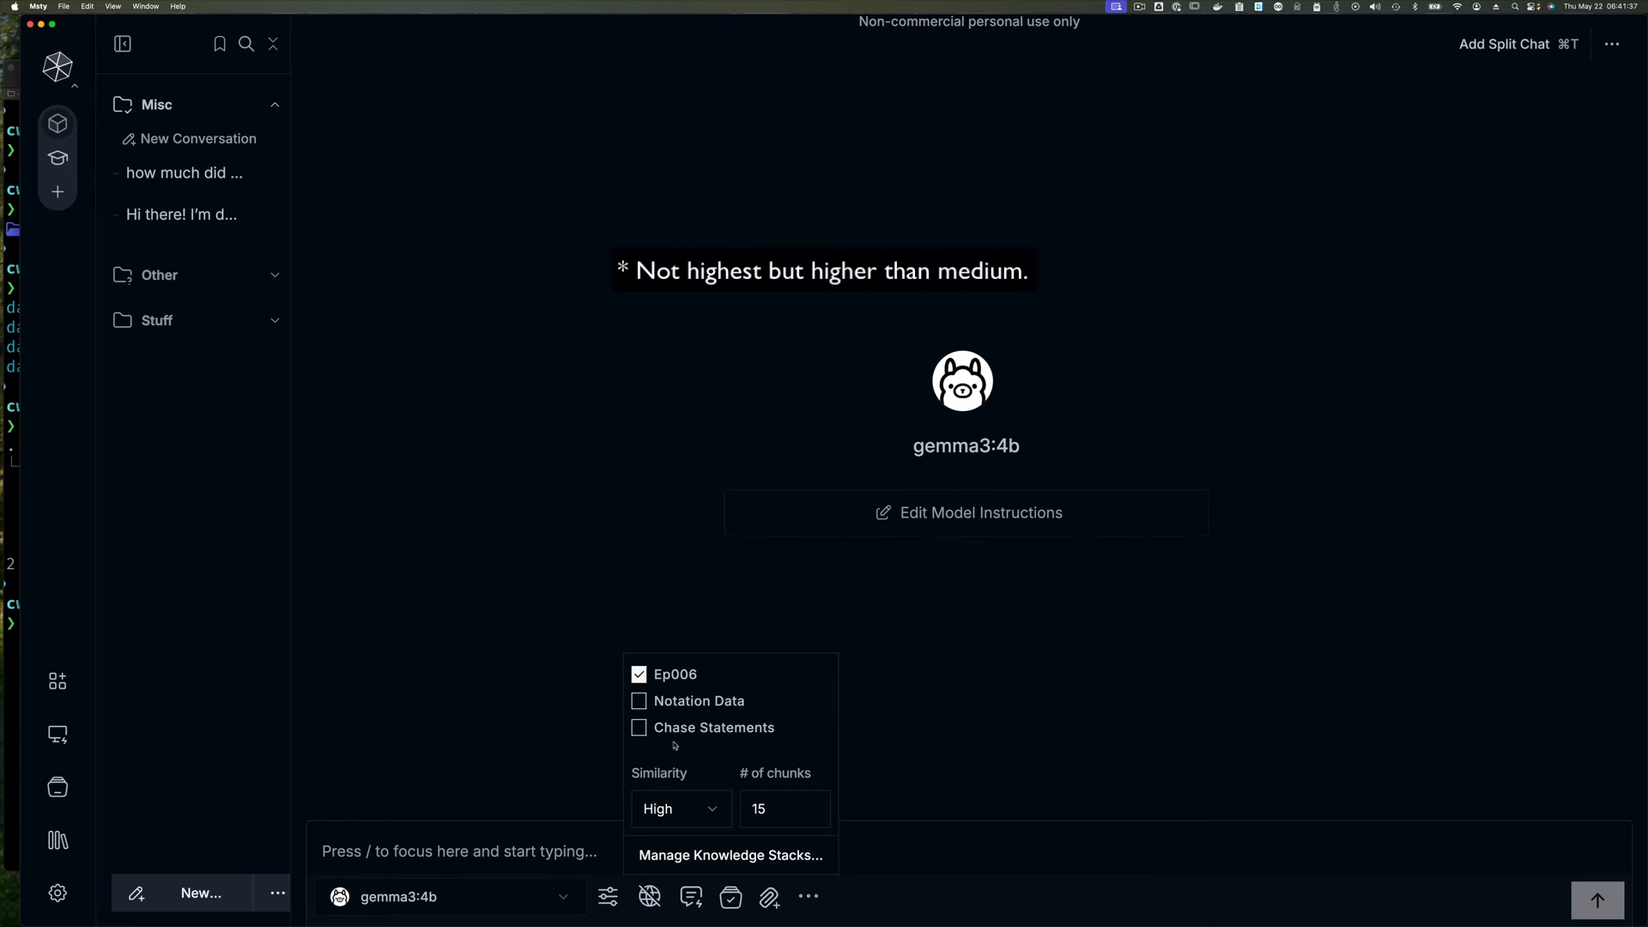
pyautogui.doubleClick(773, 810)
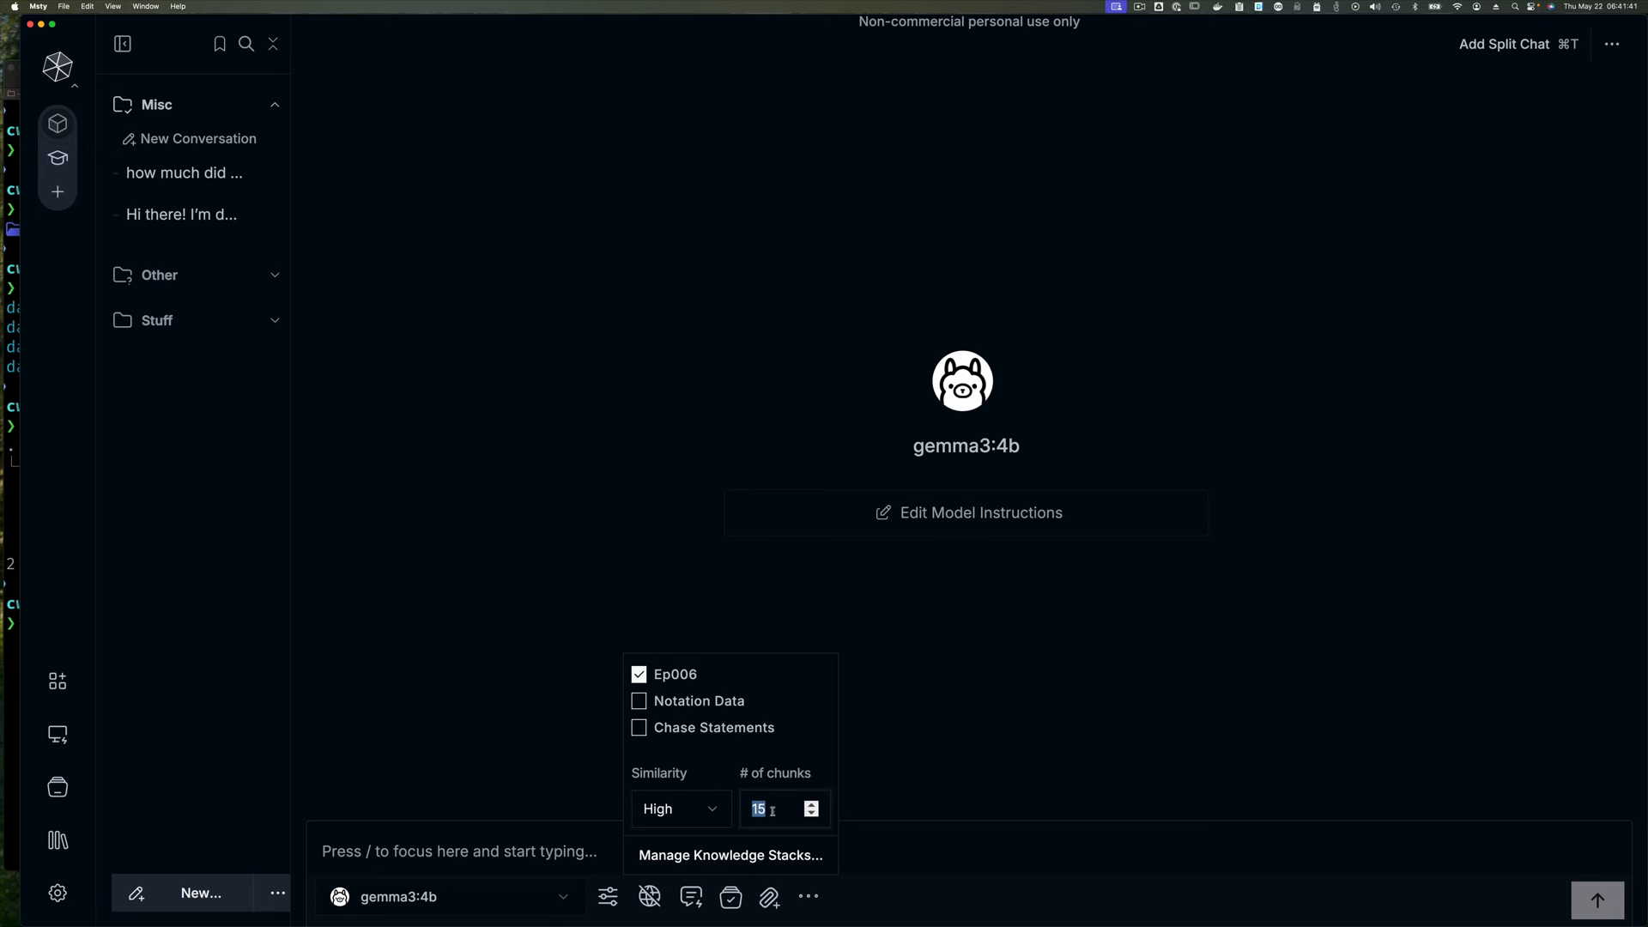
pyautogui.write('60')
# - Ask gemma3:4b "how many time did I dine out?" in the chat
pyautogui.click(398, 860)
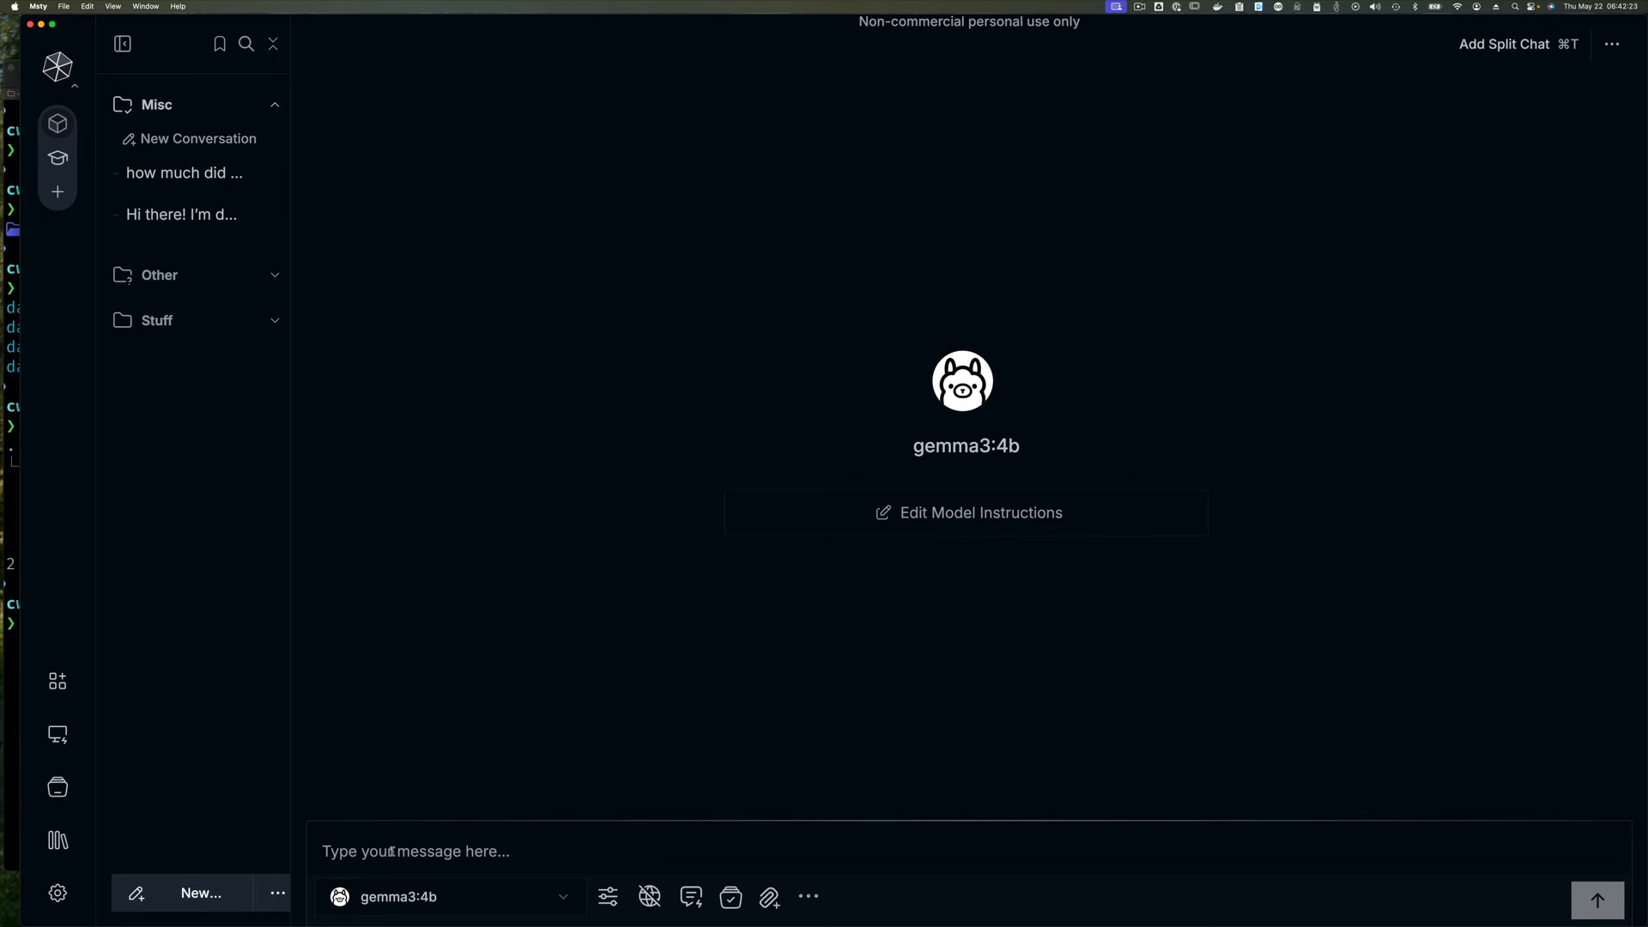
pyautogui.write('how many time did I dine out')
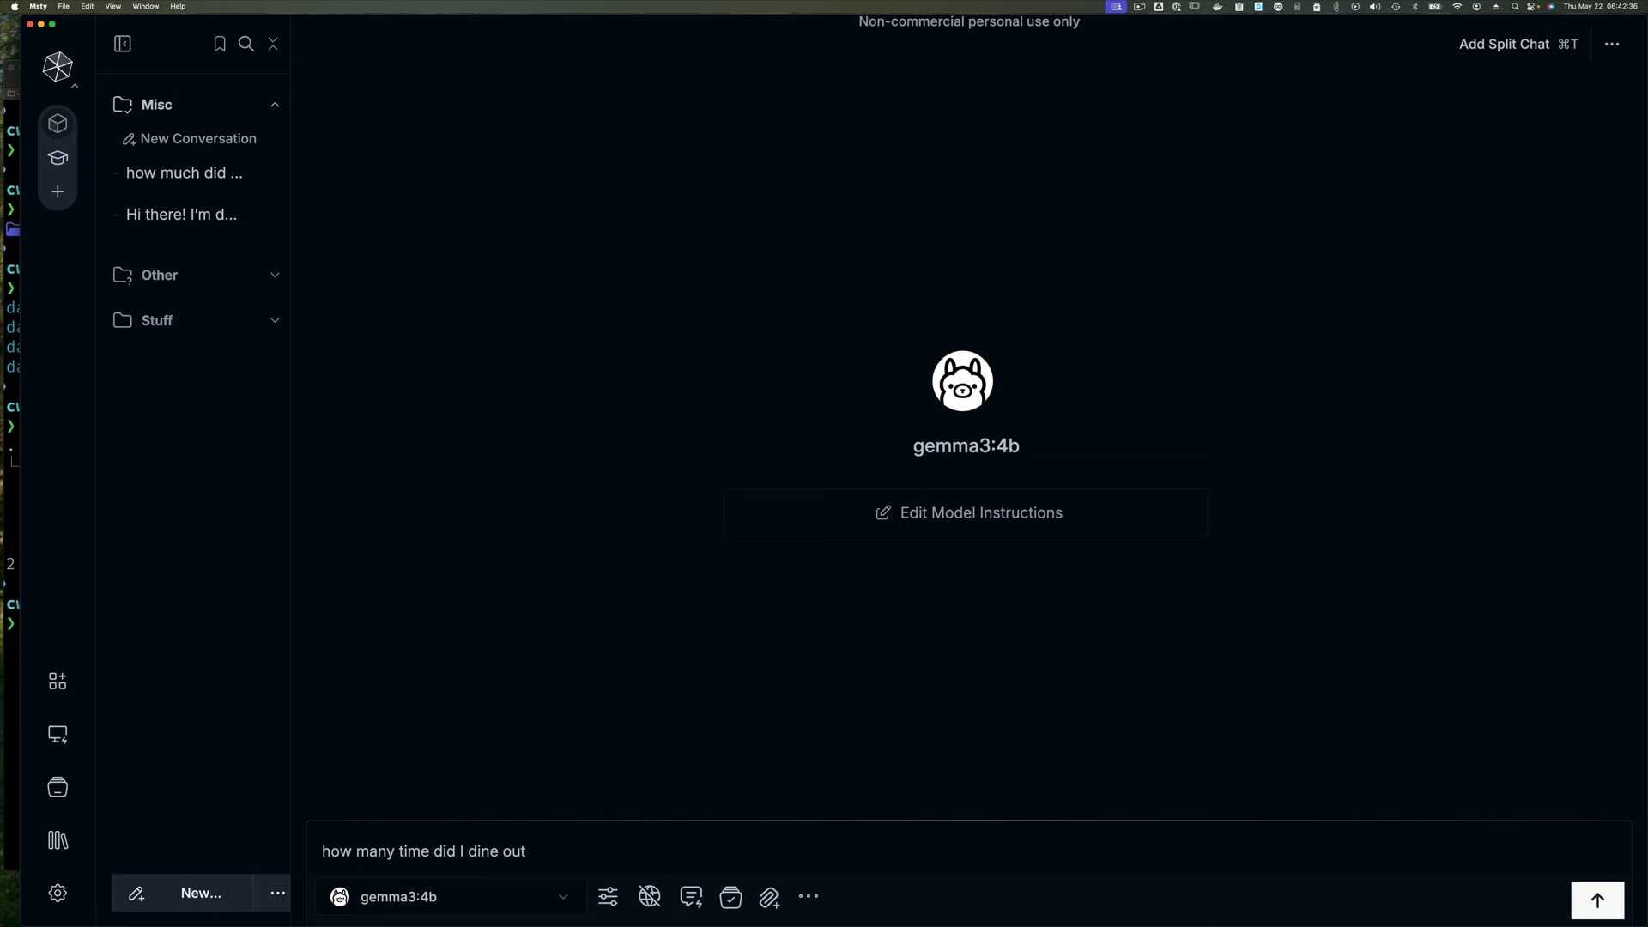
pyautogui.write('?')
pyautogui.press('Return')
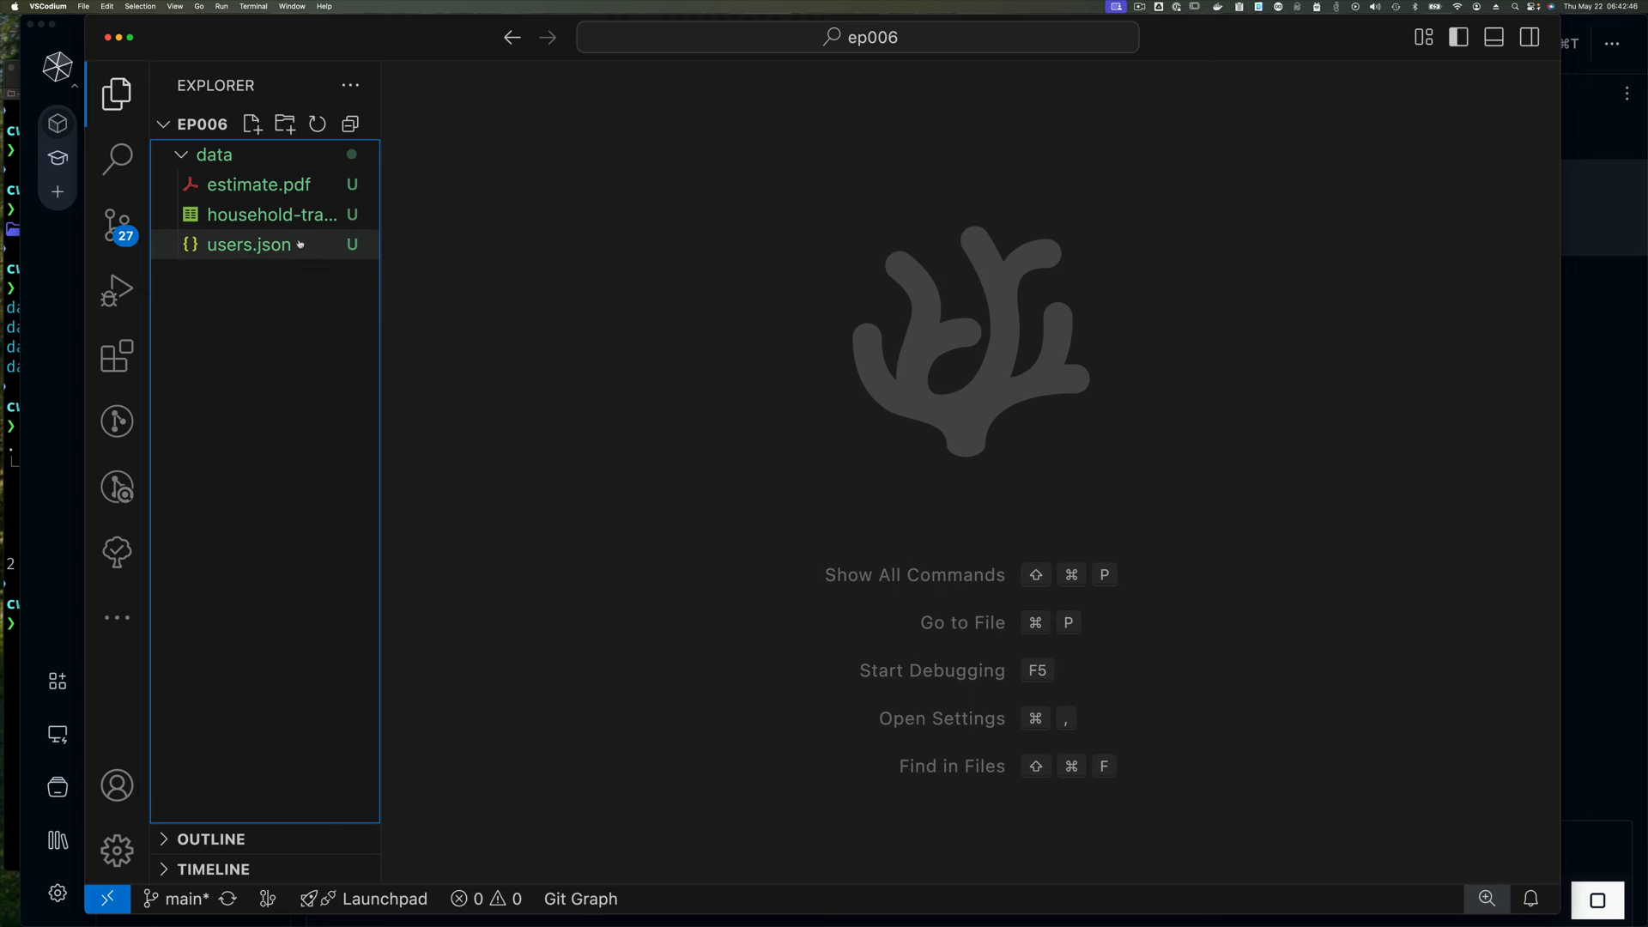
# - Switch to VSCodium and search household-transactions.csv for "dinin" to check the Dining Out entries, and close the search
pyautogui.click(266, 215)
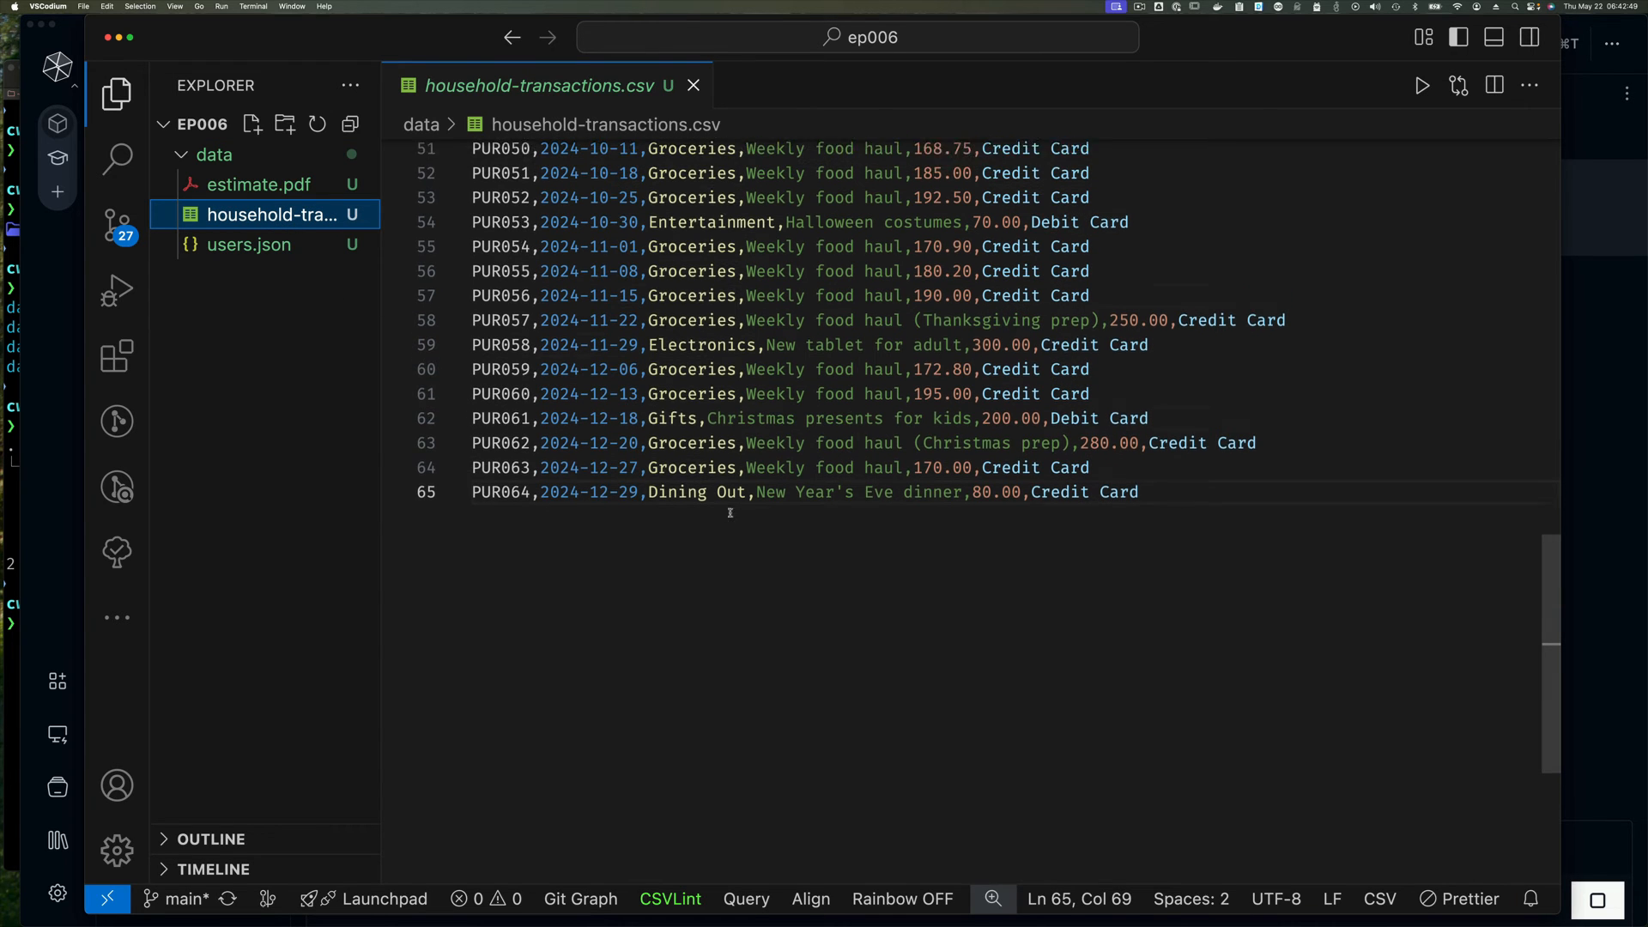
pyautogui.click(709, 523)
pyautogui.press('super+f')
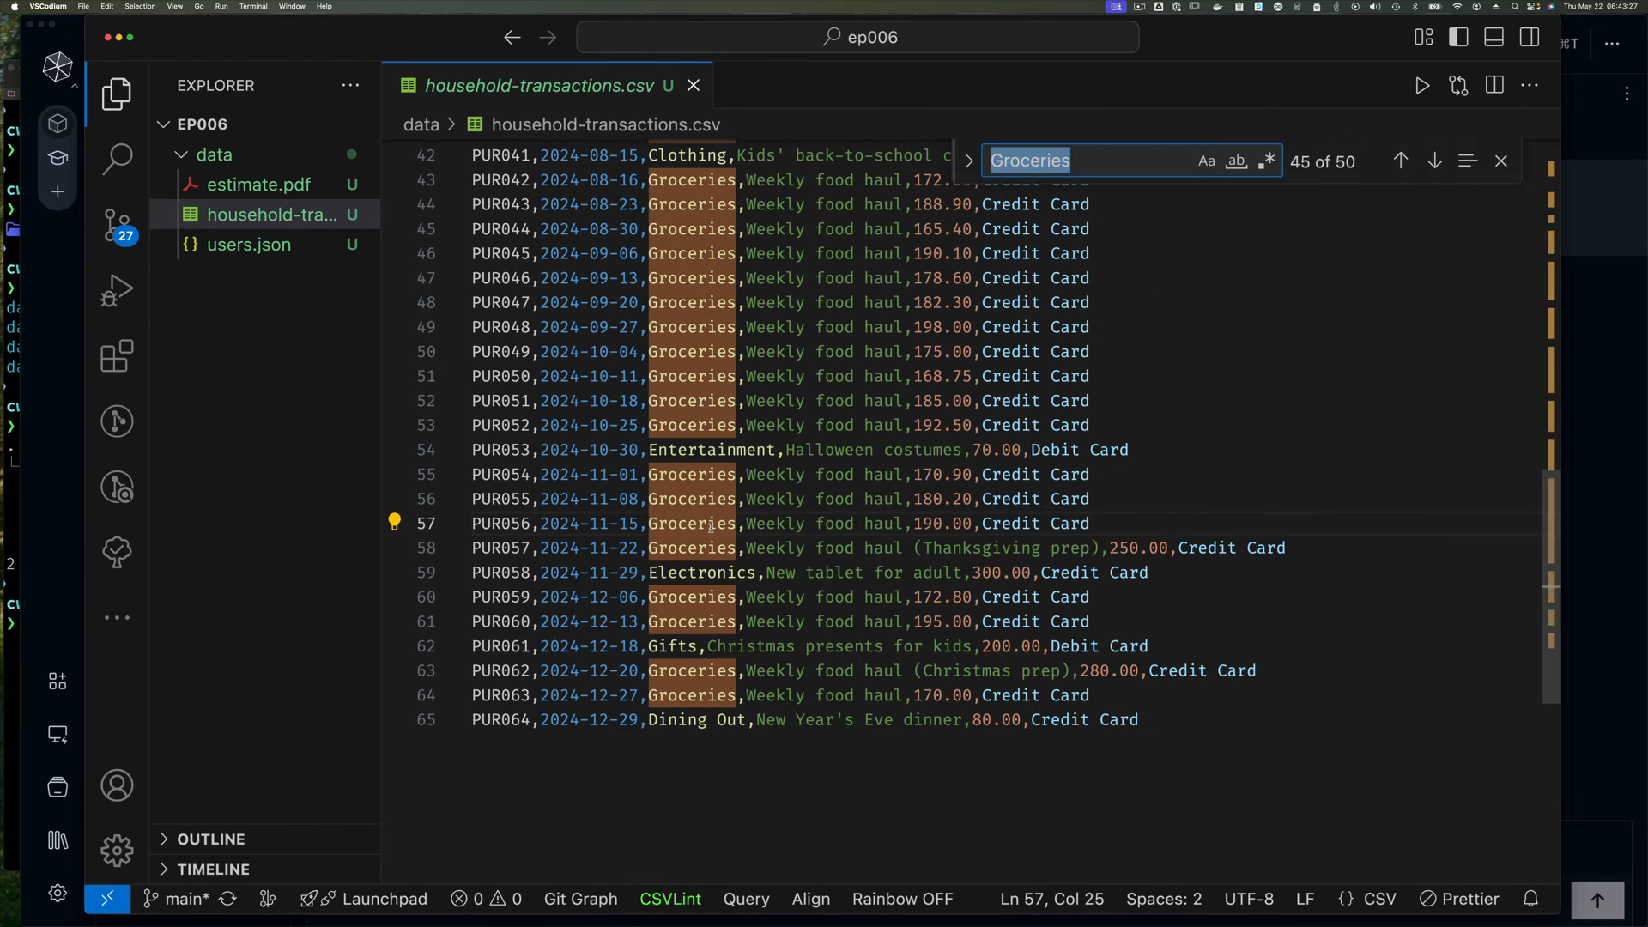
pyautogui.write('din')
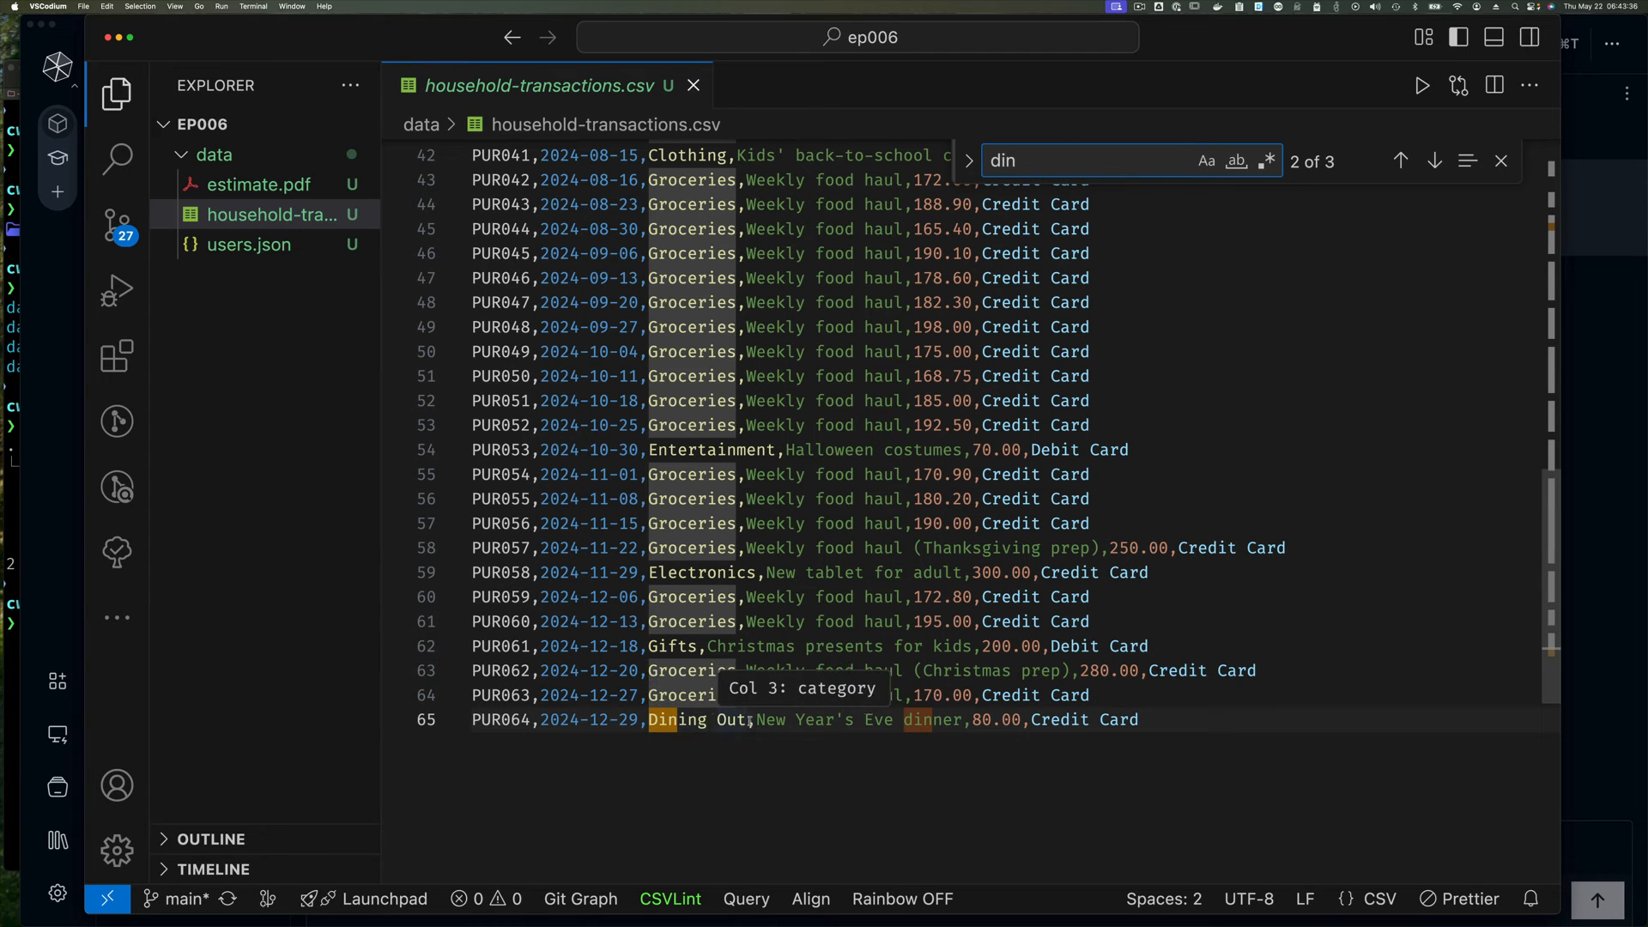
pyautogui.write('in')
pyautogui.press('Return')
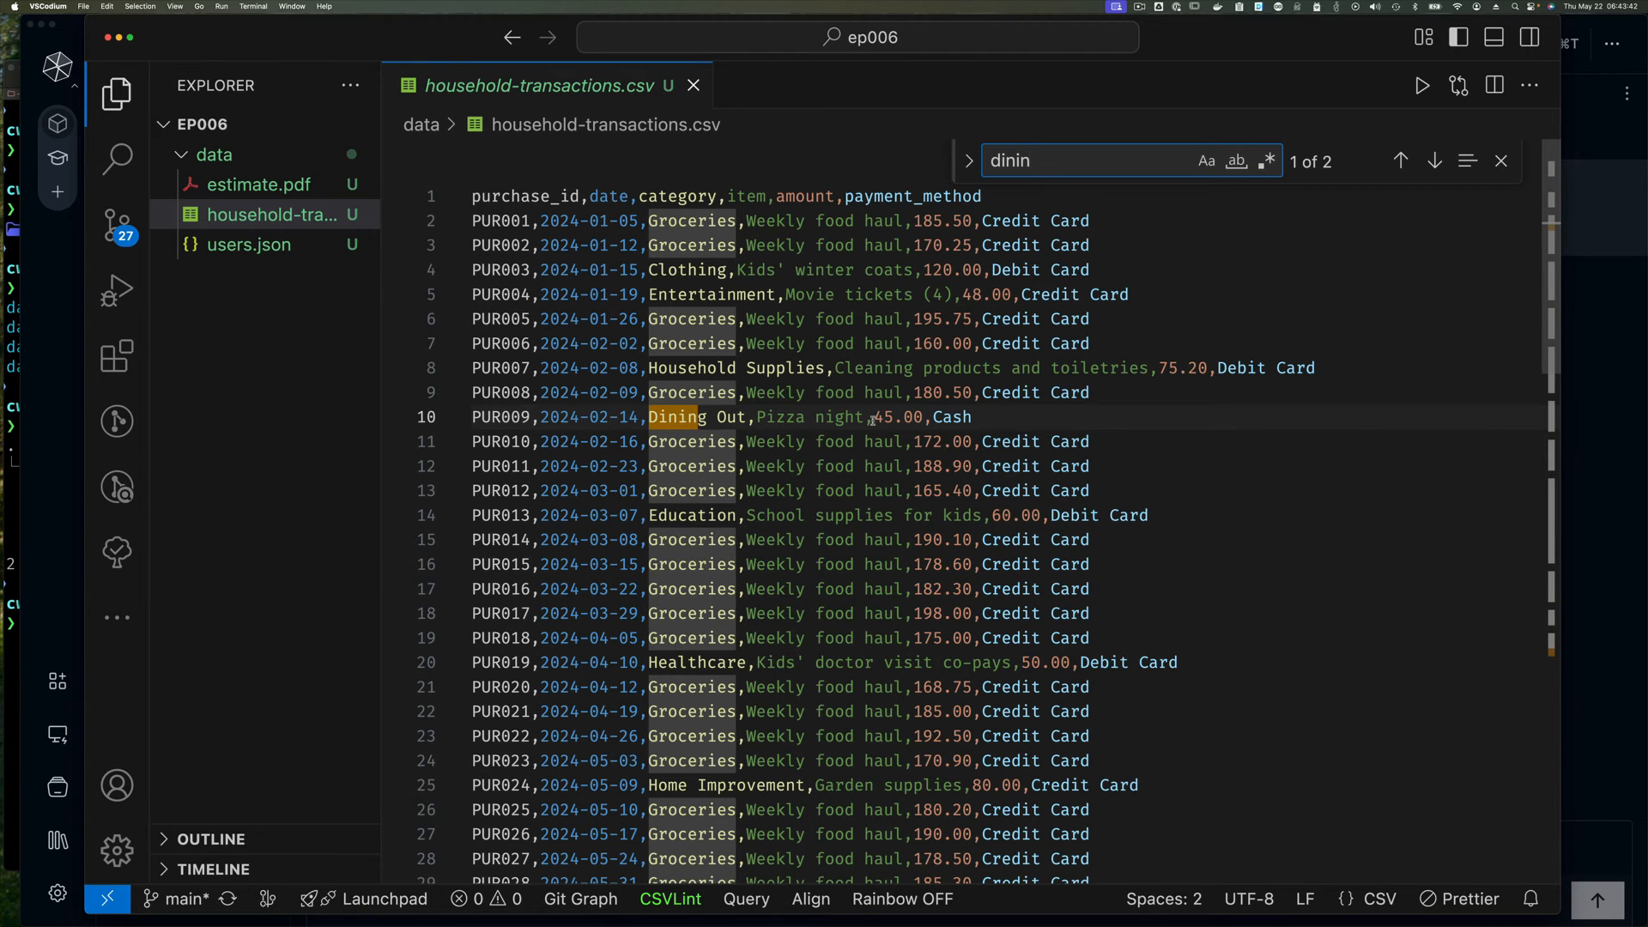
pyautogui.scroll(-5, 933, 549)
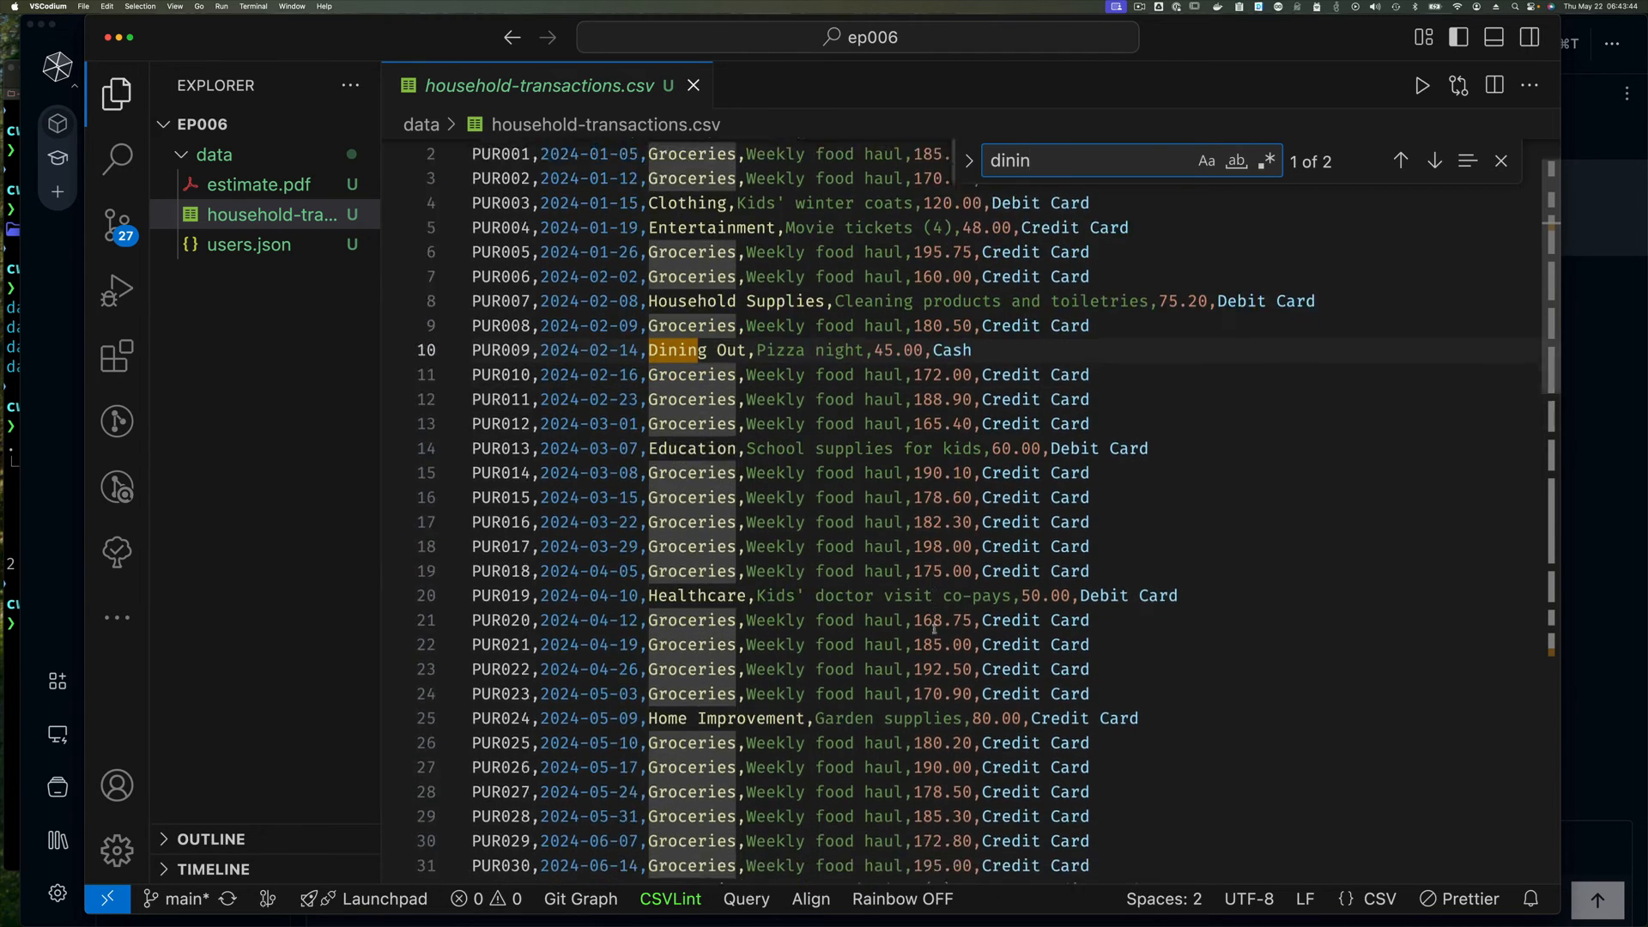
pyautogui.scroll(-10, 934, 631)
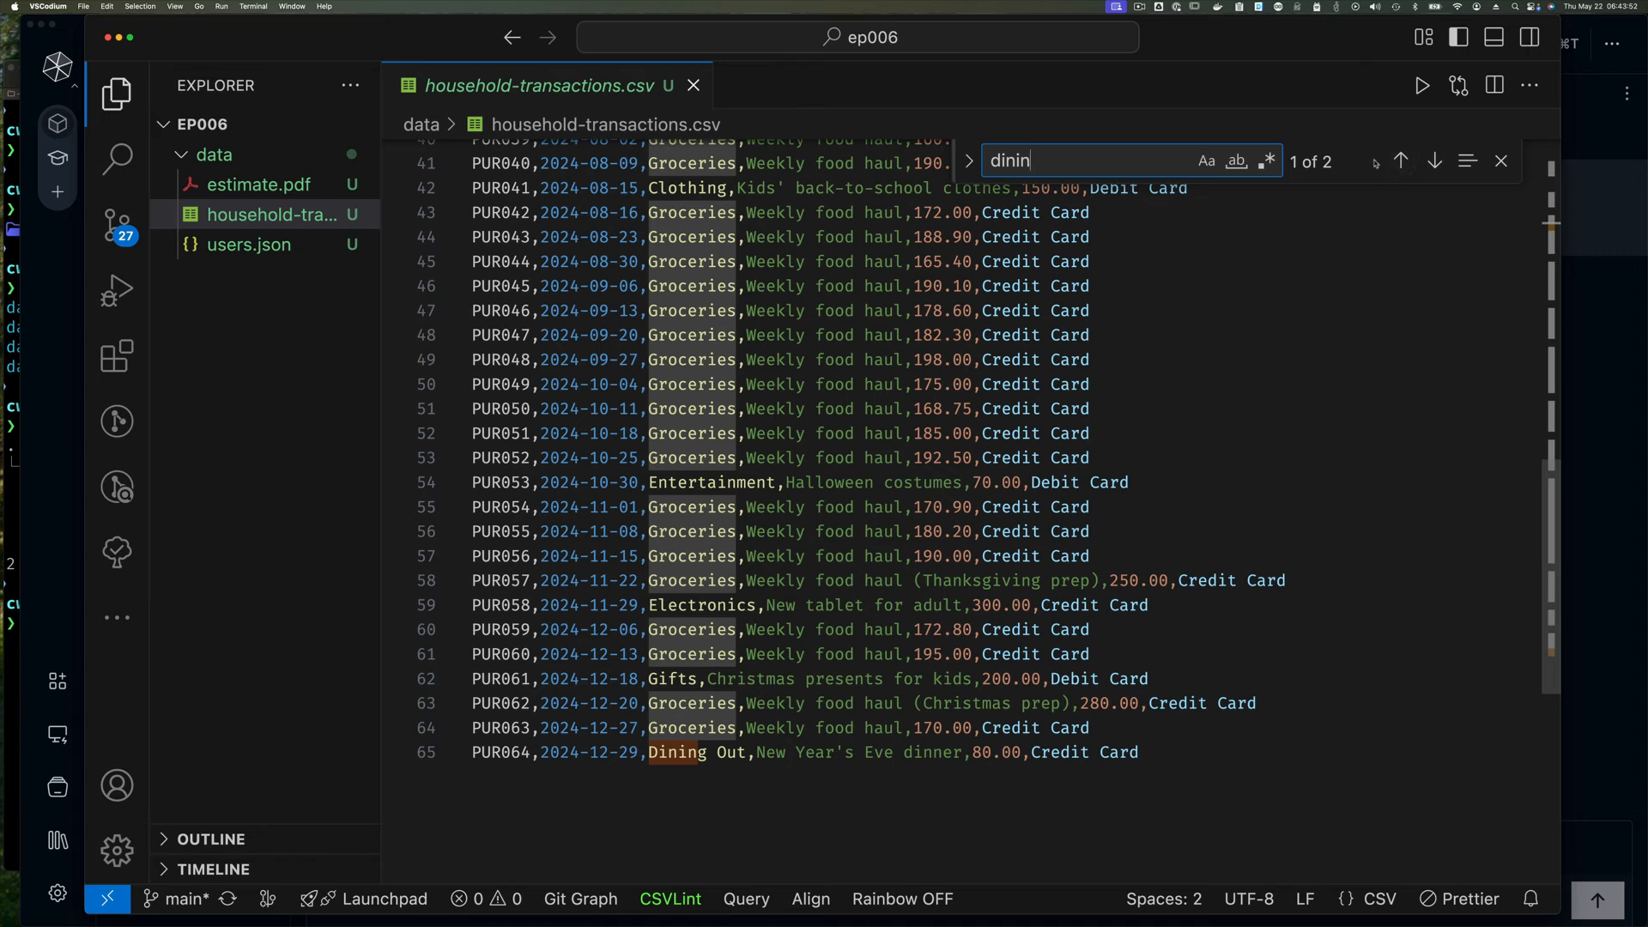
pyautogui.press('Return')
pyautogui.press('BackSpace')
pyautogui.press('BackSpace')
pyautogui.press('BackSpace')
pyautogui.press('BackSpace')
pyautogui.press('BackSpace')
pyautogui.press('Escape')
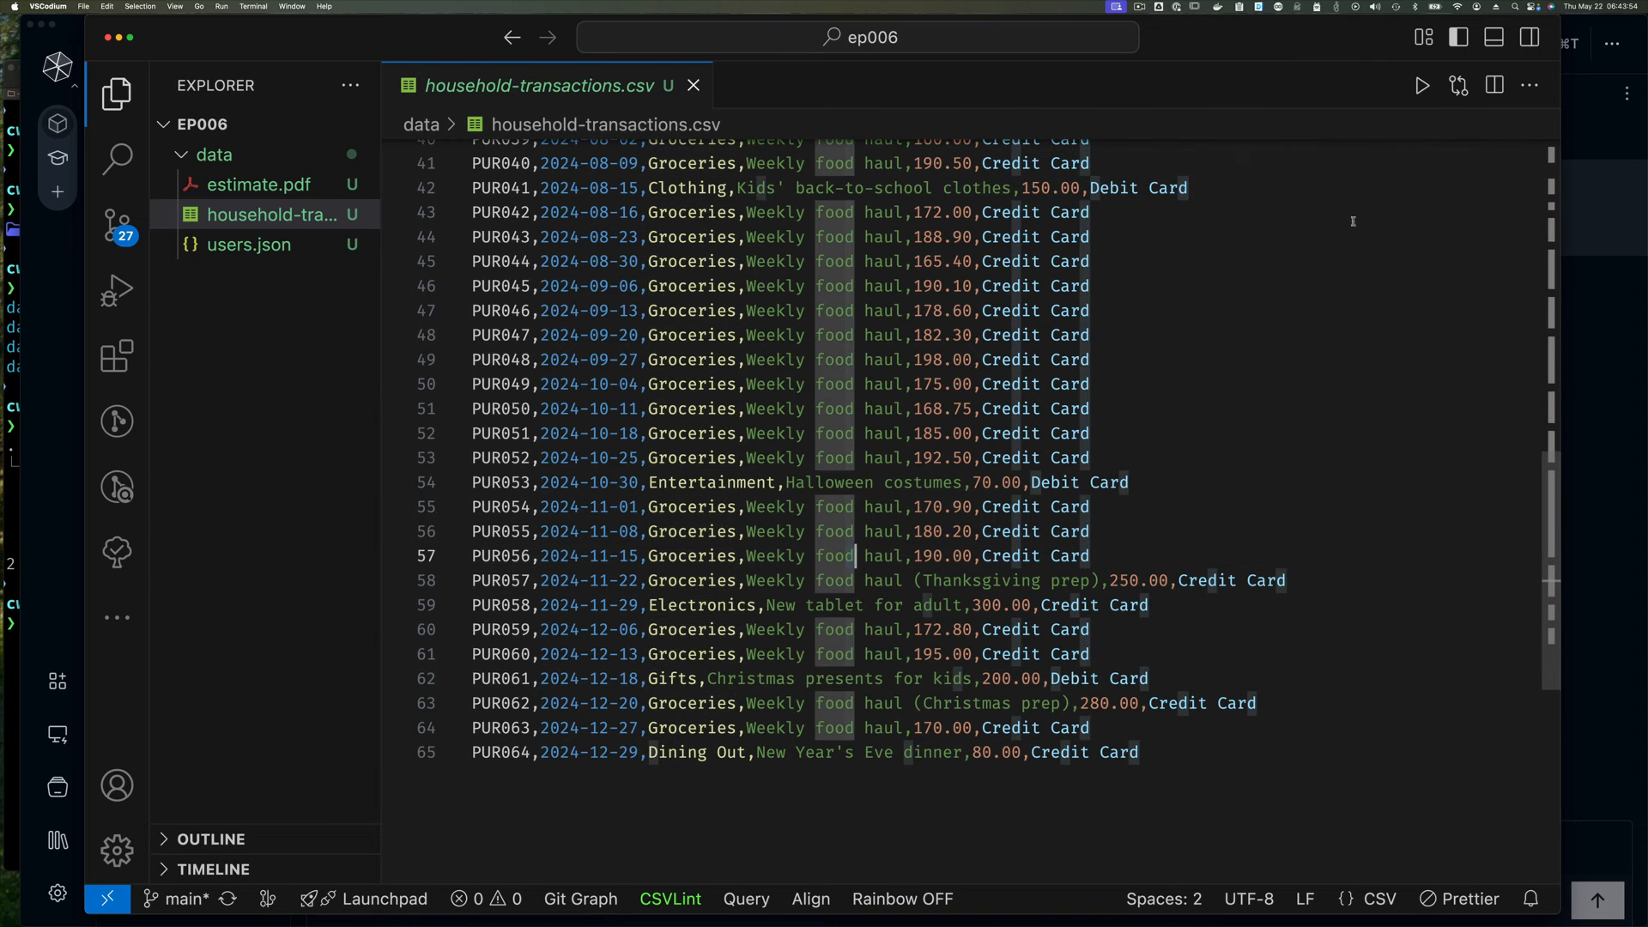
# - Return to Msty and open the cited lines 1-6 of household-transactions.csv under the gemma3:4b reply
pyautogui.press('super+Tab')
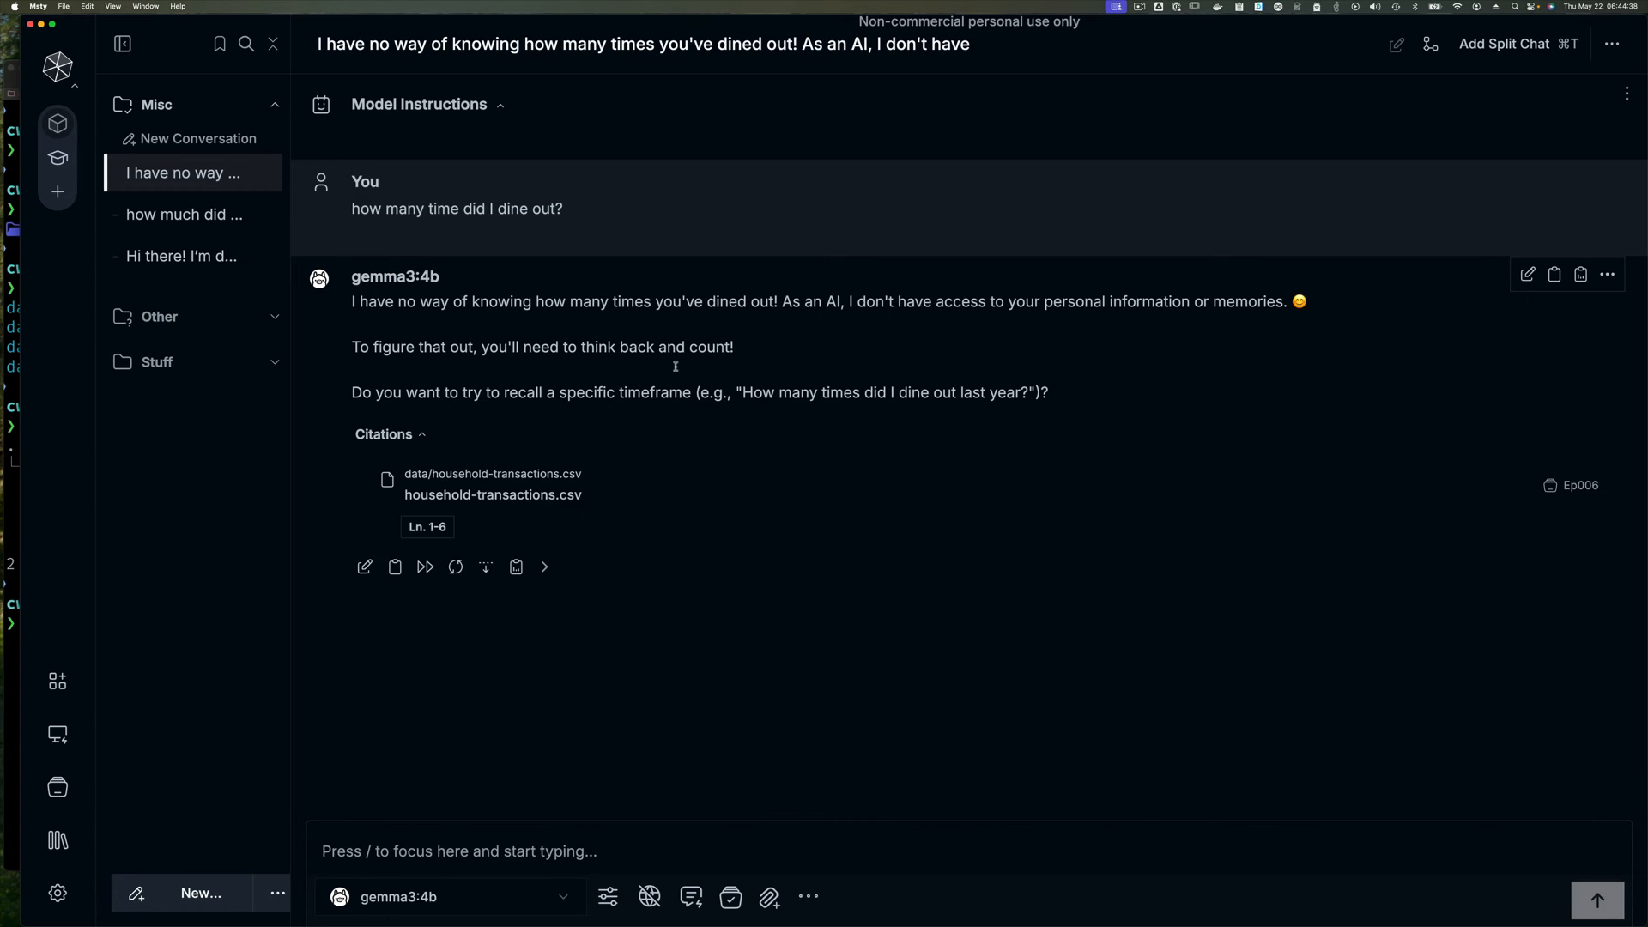
pyautogui.click(428, 527)
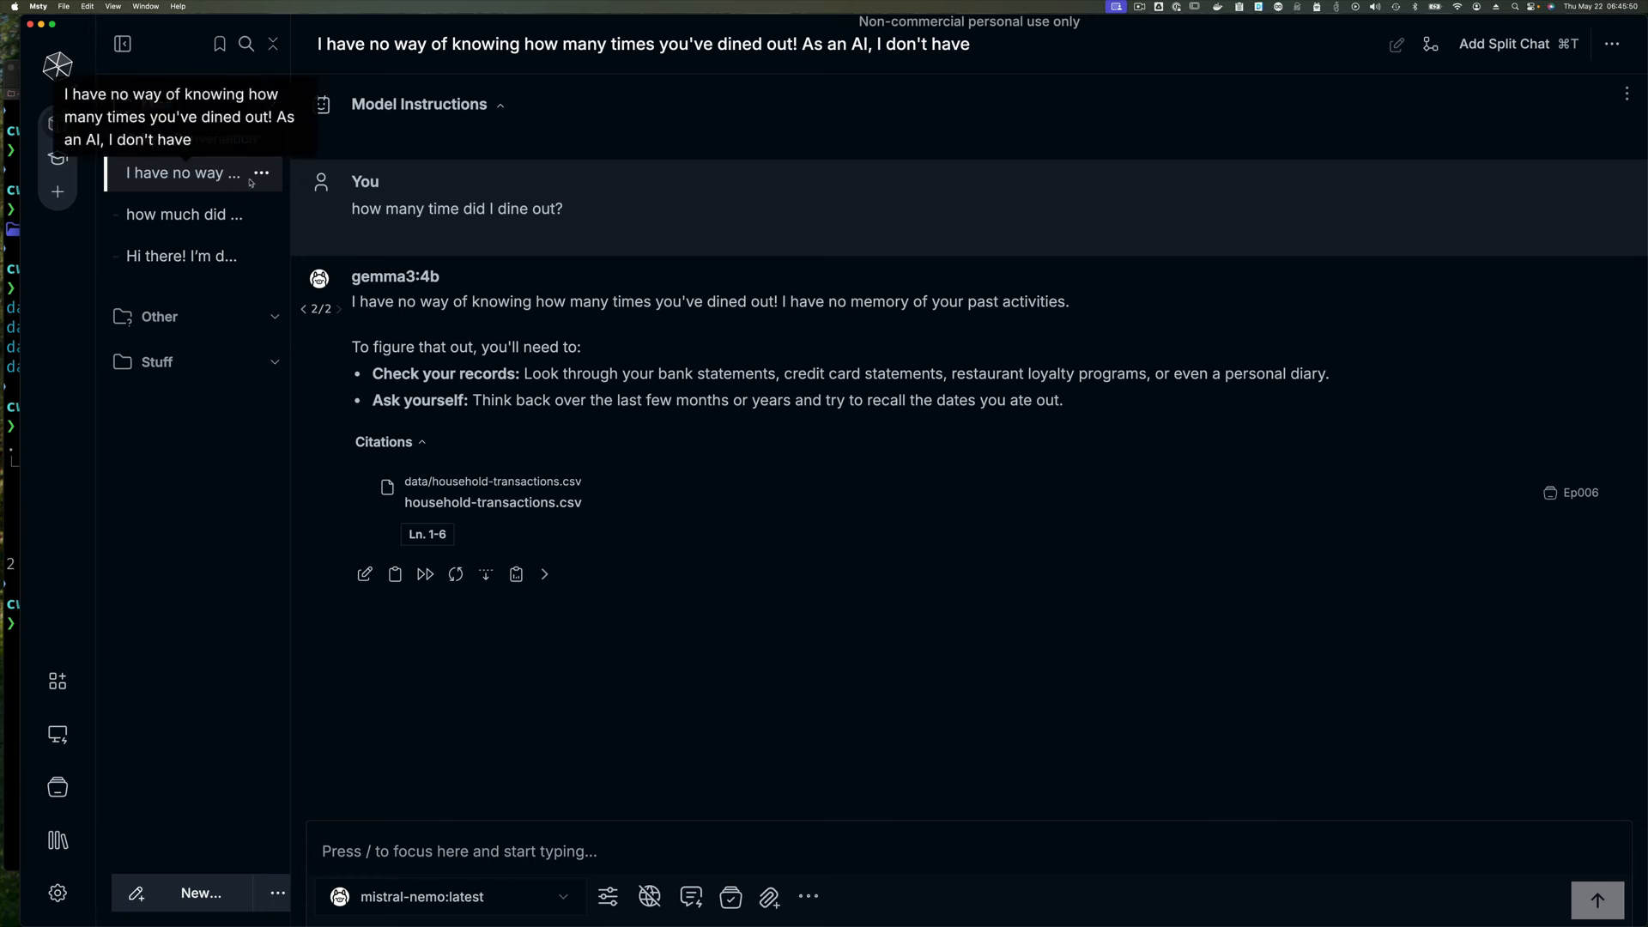
# - Delete the dining-out conversation from the Misc folder and confirm the deletion
pyautogui.click(262, 172)
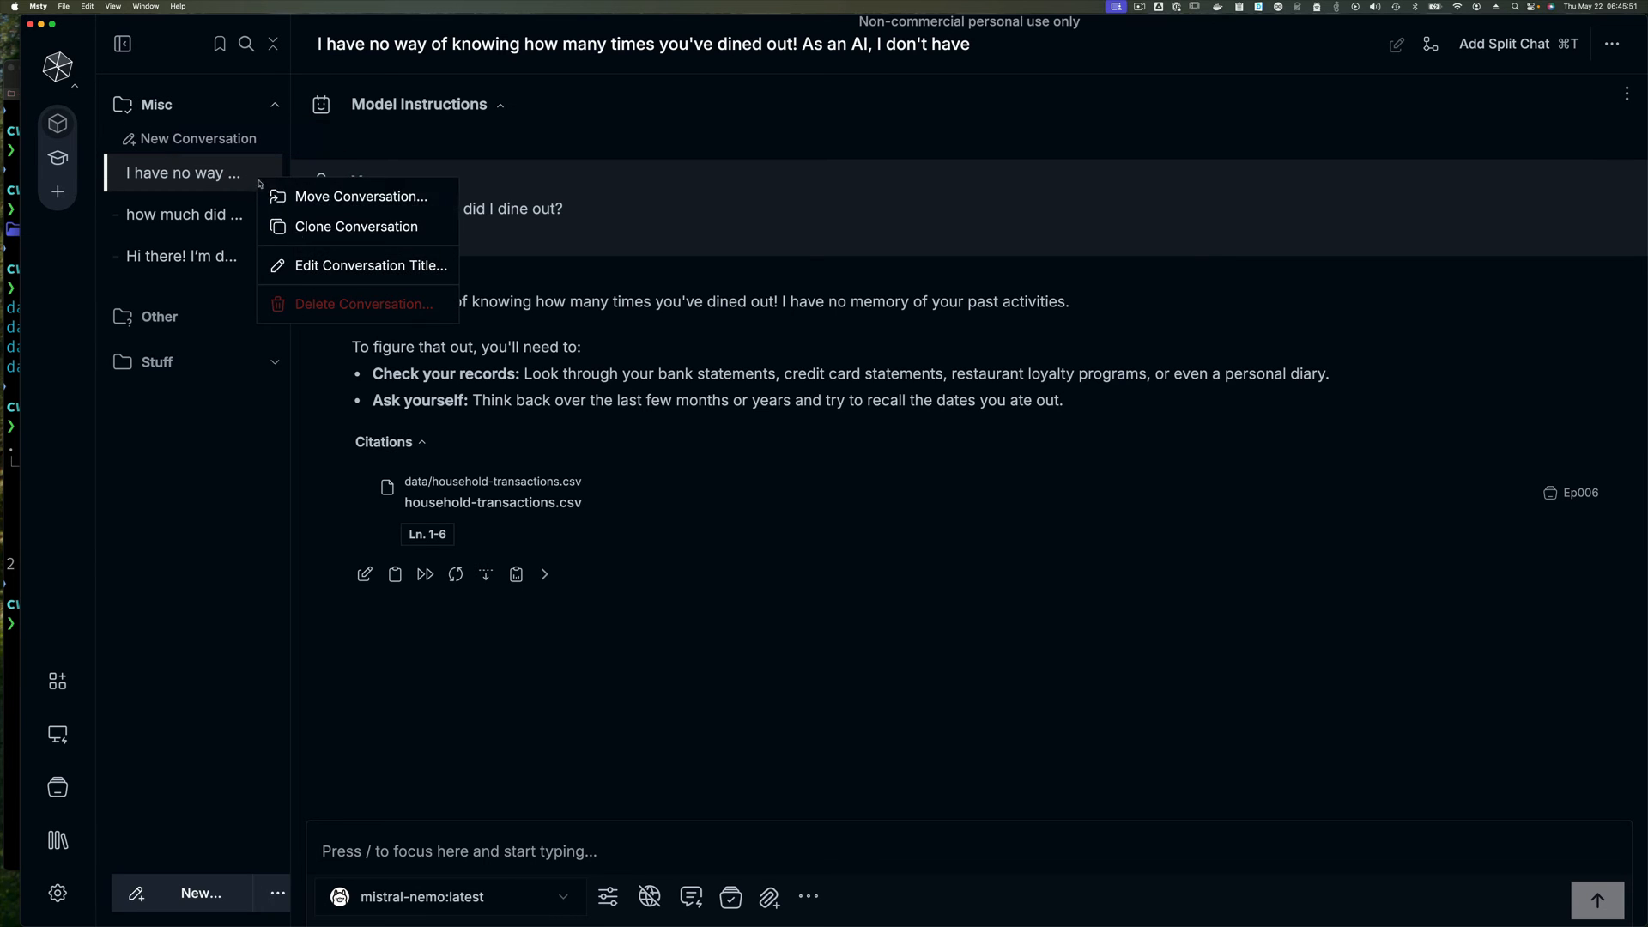
pyautogui.click(316, 304)
pyautogui.click(1009, 540)
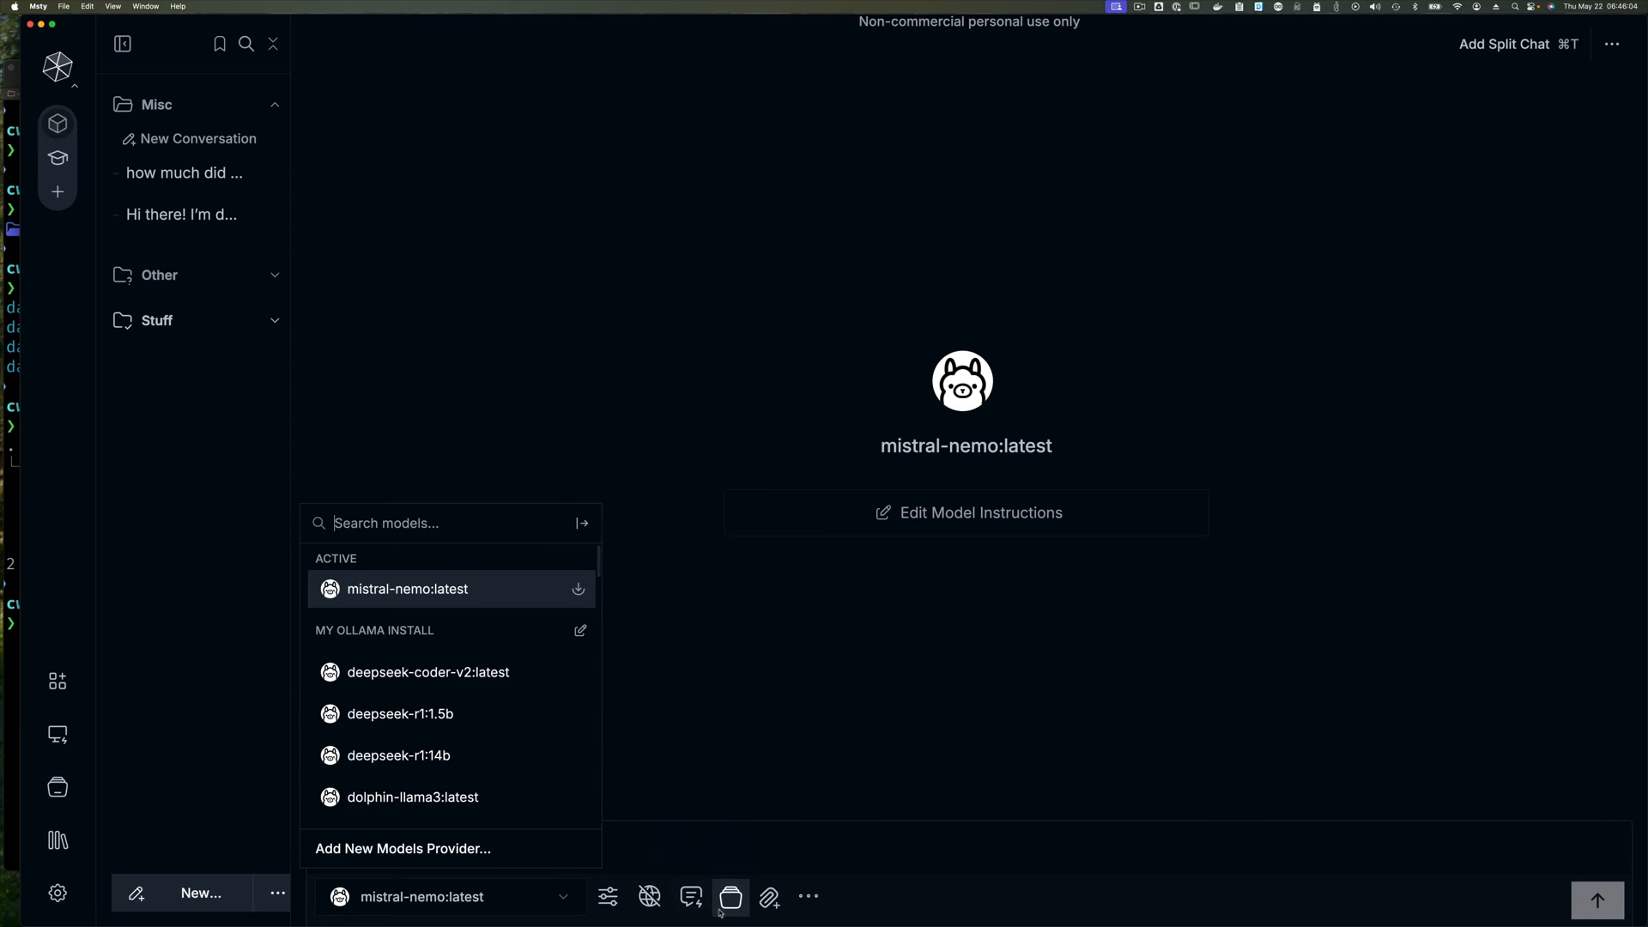
# - Attach the Ep006 stack to the mistral-nemo:latest chat and ask "How many times did I dine out?"
pyautogui.click(731, 898)
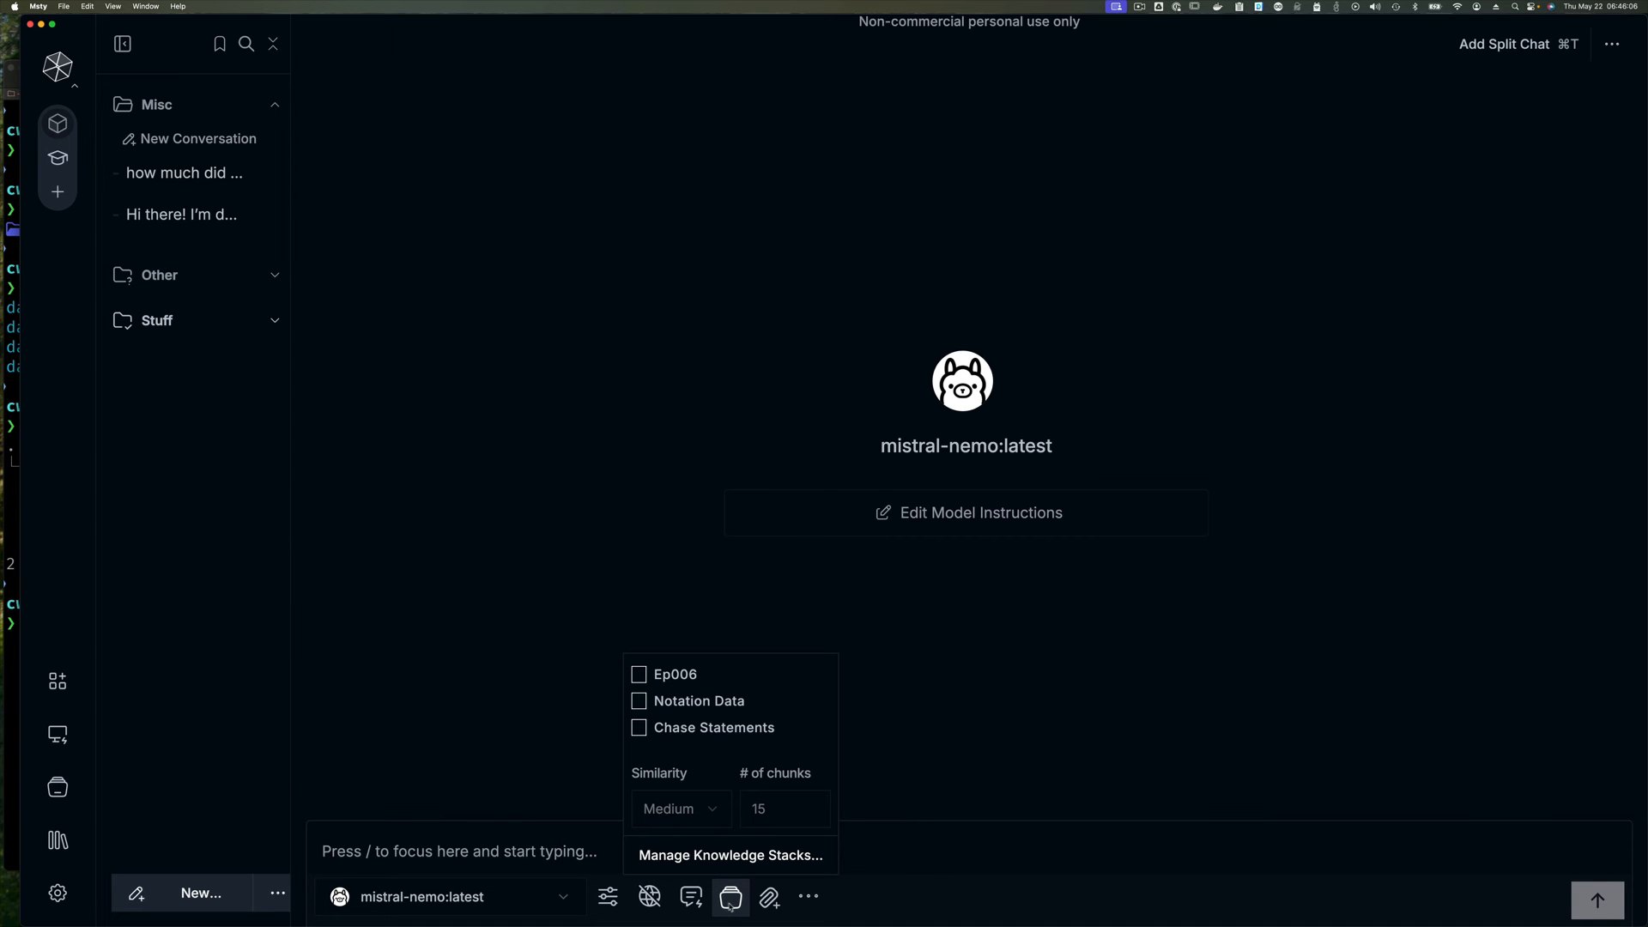
pyautogui.click(670, 681)
pyautogui.click(511, 849)
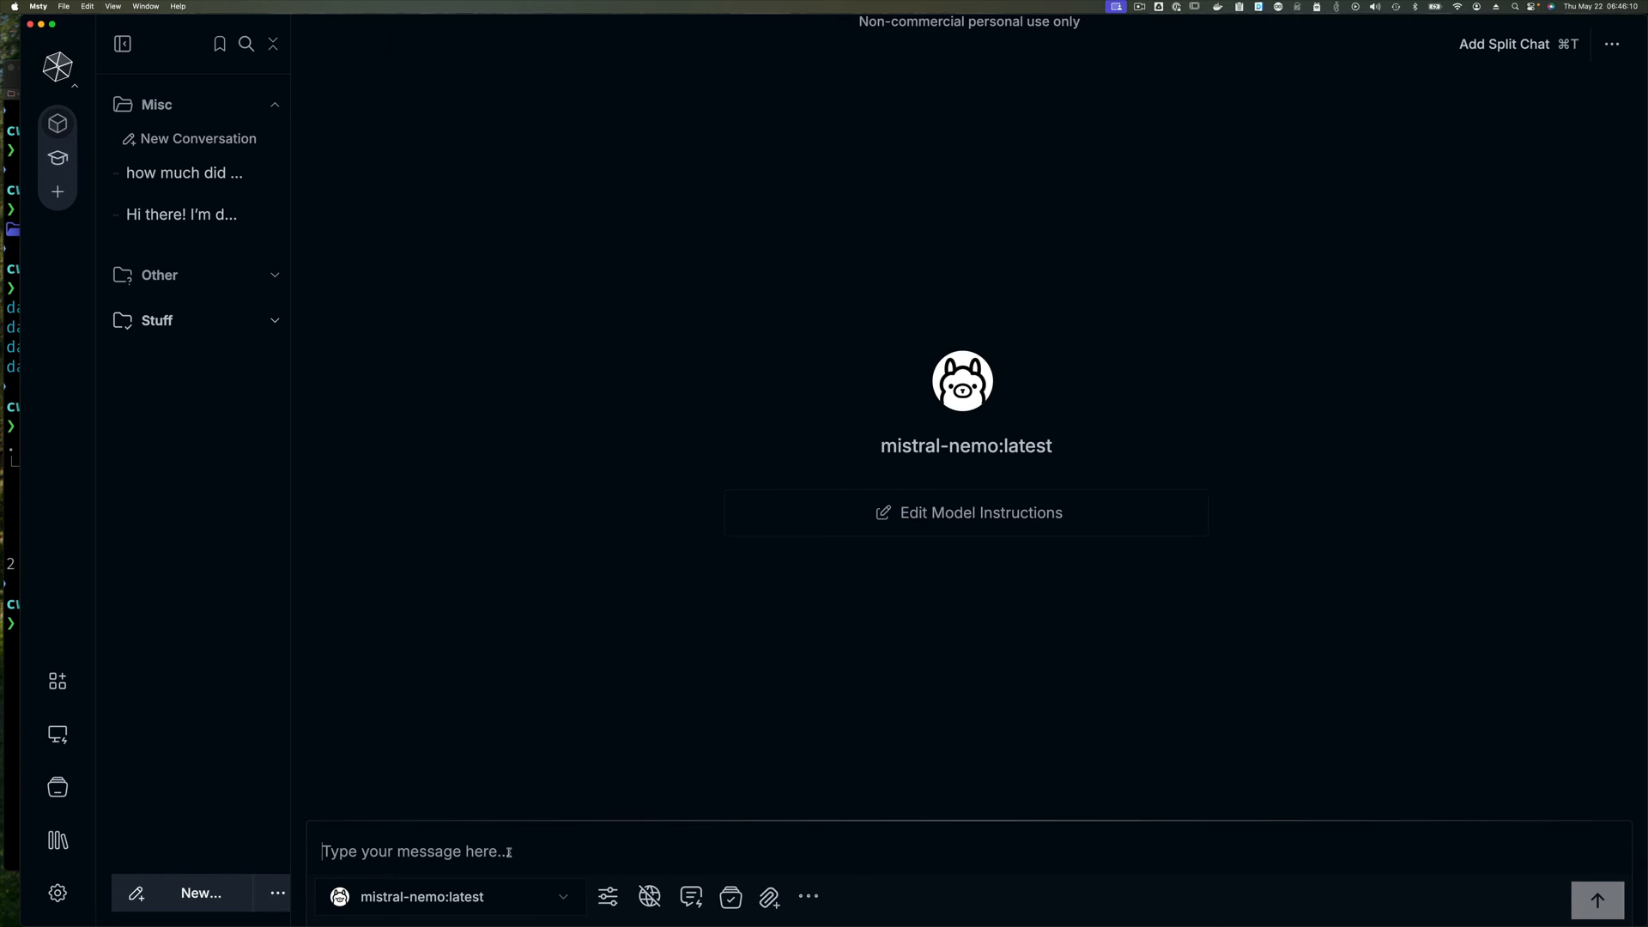
pyautogui.write('How')
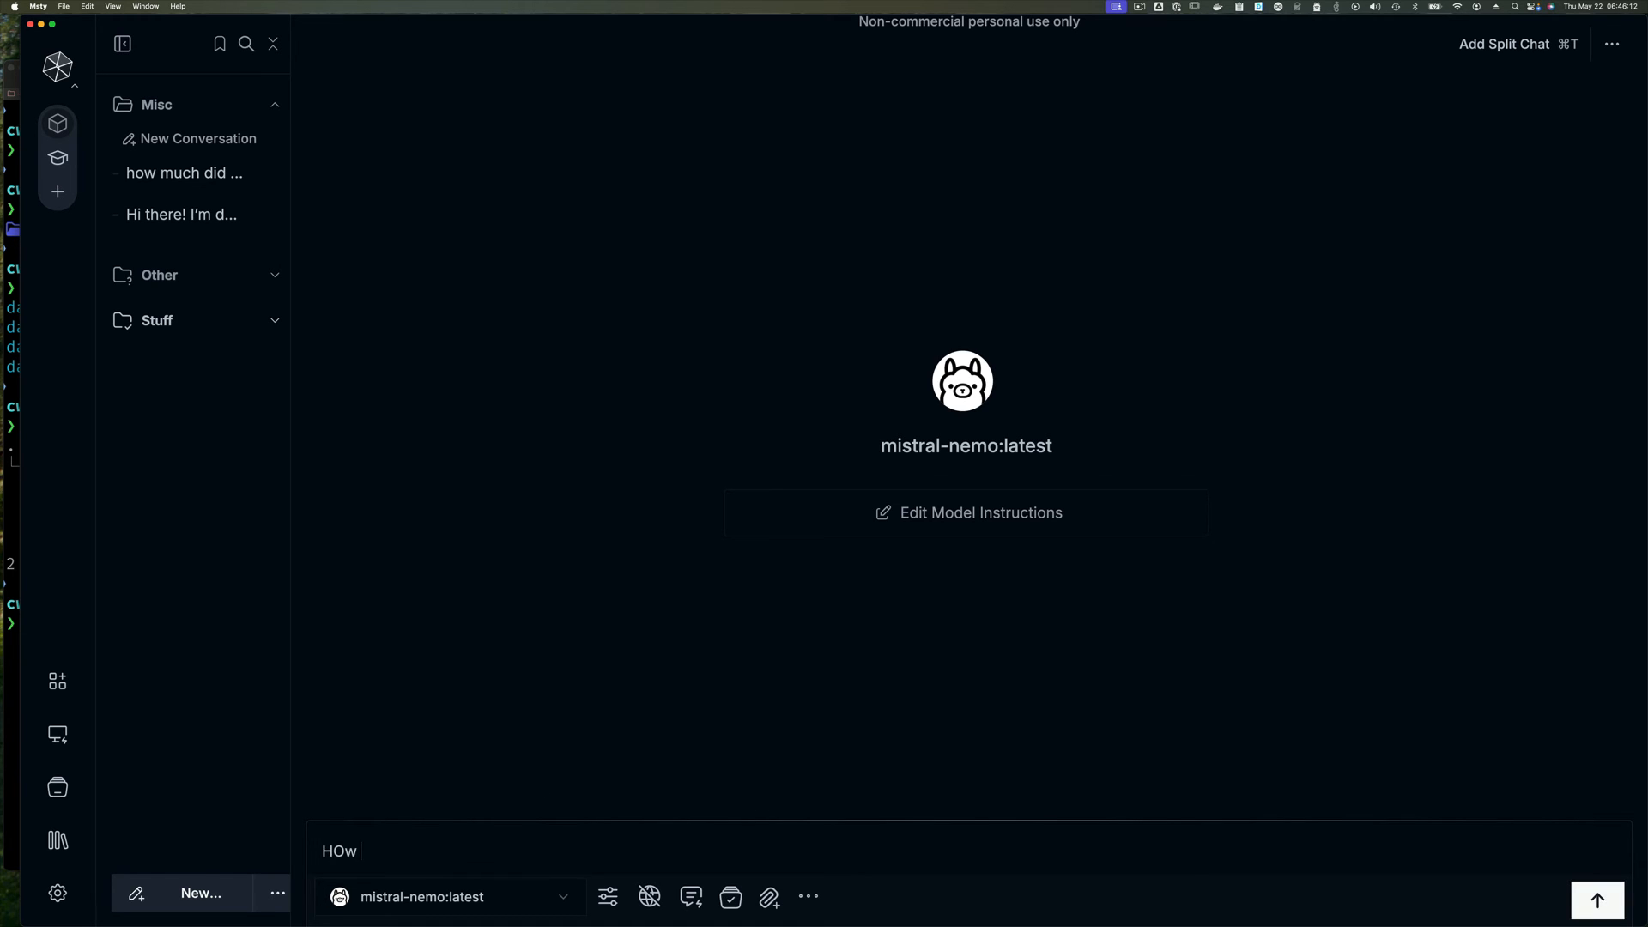
pyautogui.press('BackSpace')
pyautogui.press('BackSpace')
pyautogui.press('BackSpace')
pyautogui.write('How many time s did I dine out?')
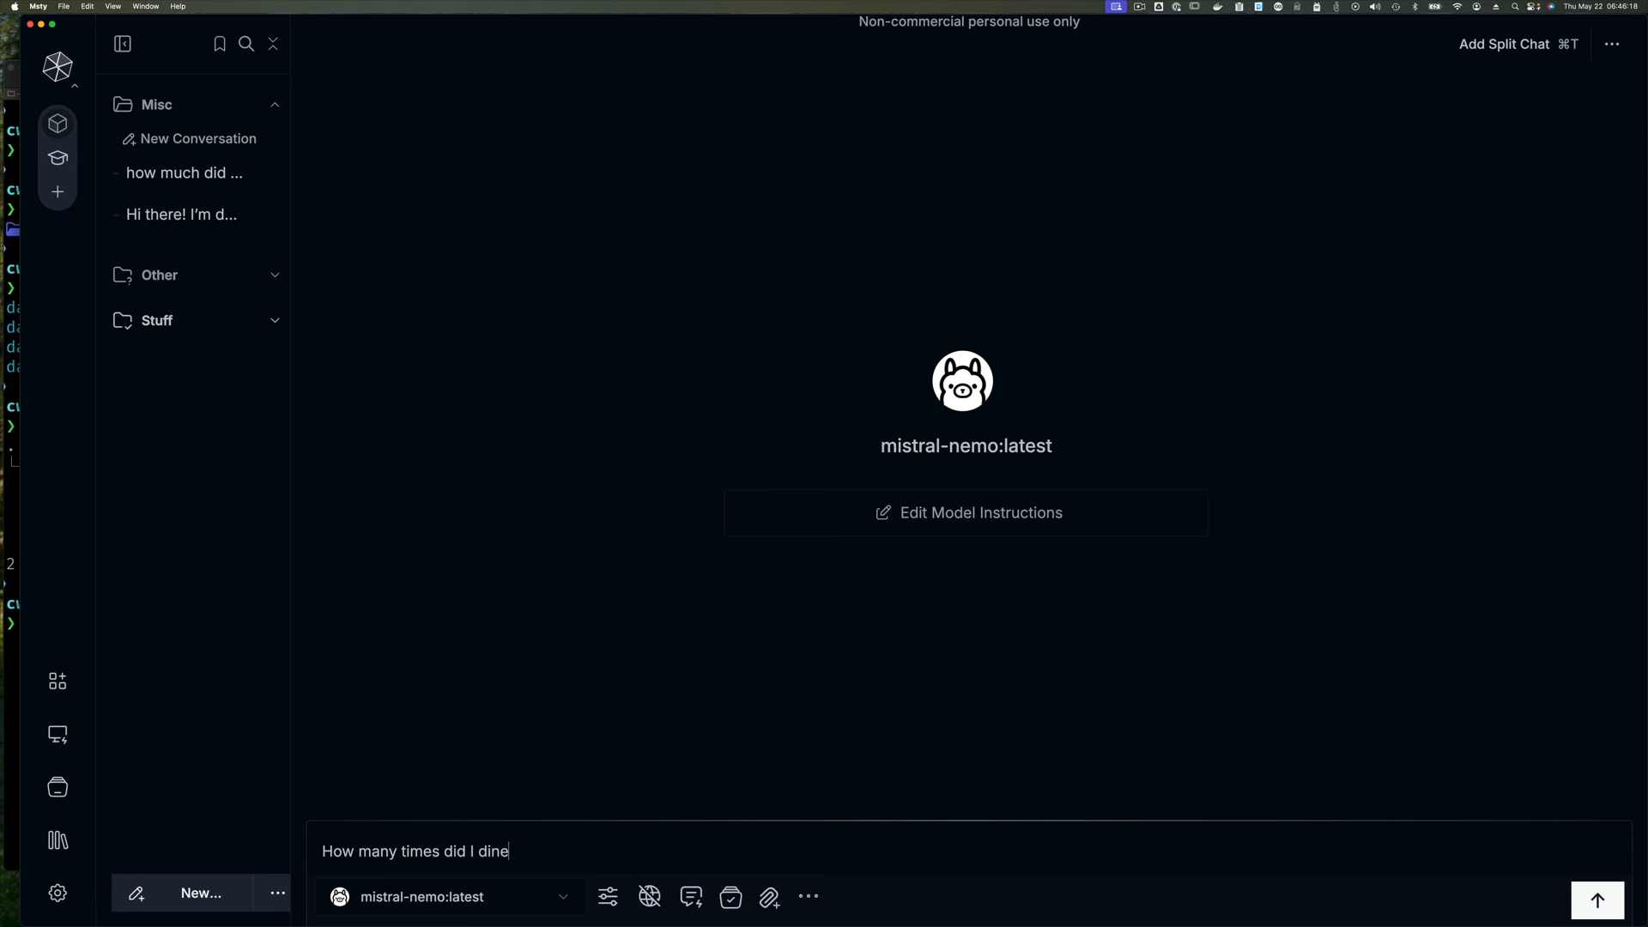
pyautogui.press('Return')
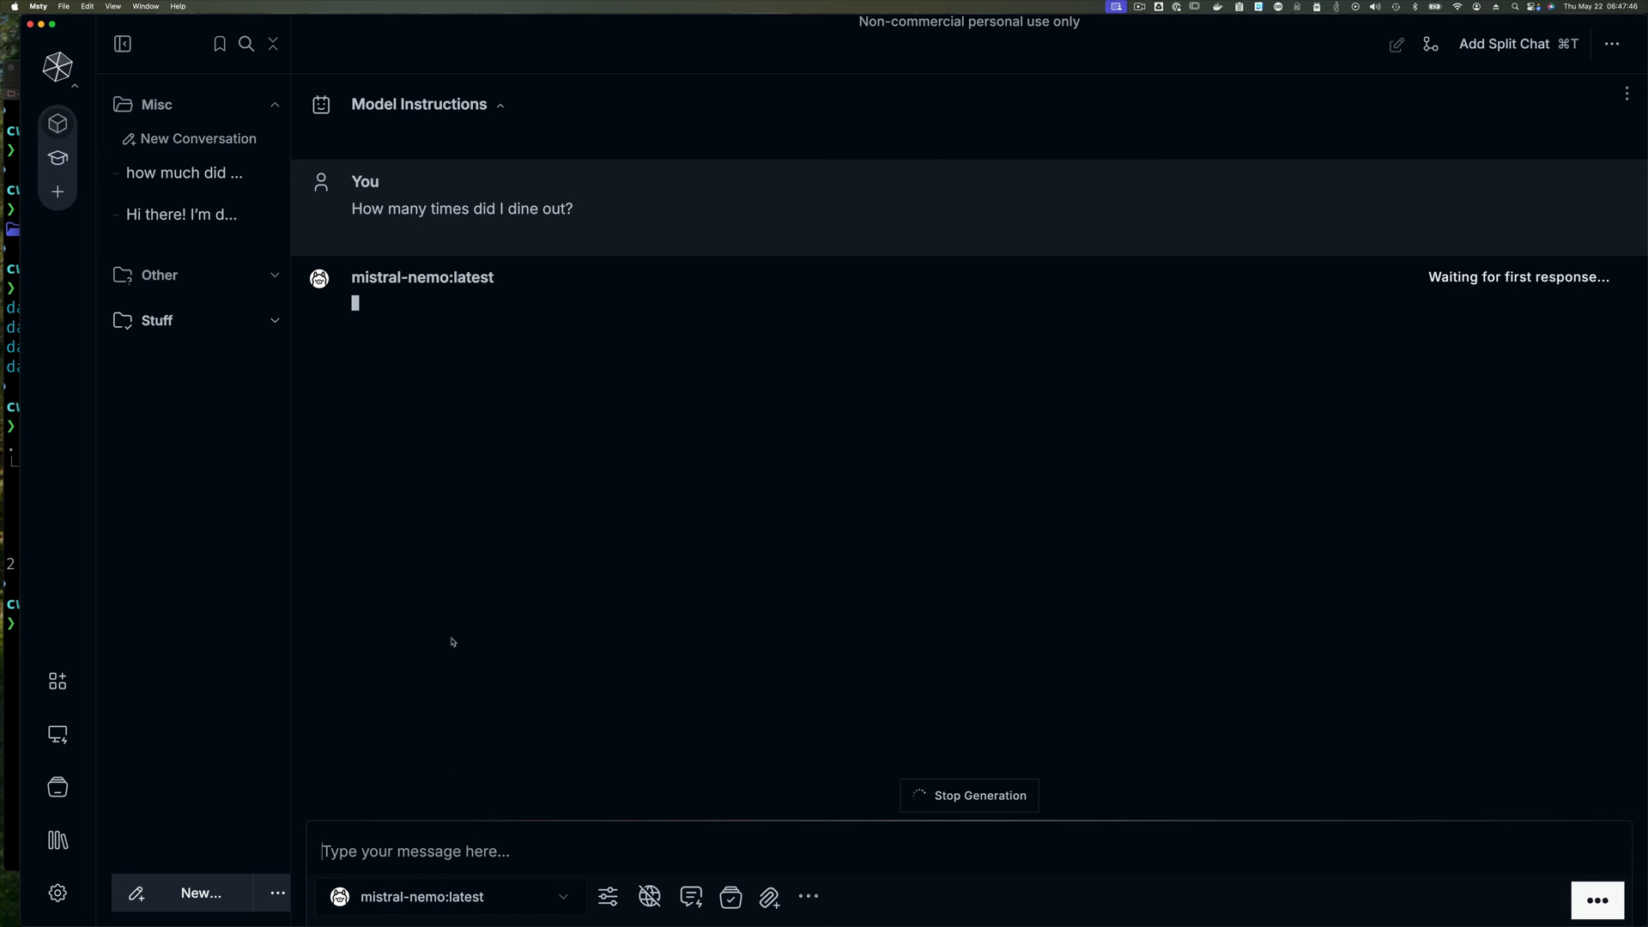
# - Look through the installed Ollama models in the model list, keeping mistral-nemo:latest selected
pyautogui.click(563, 906)
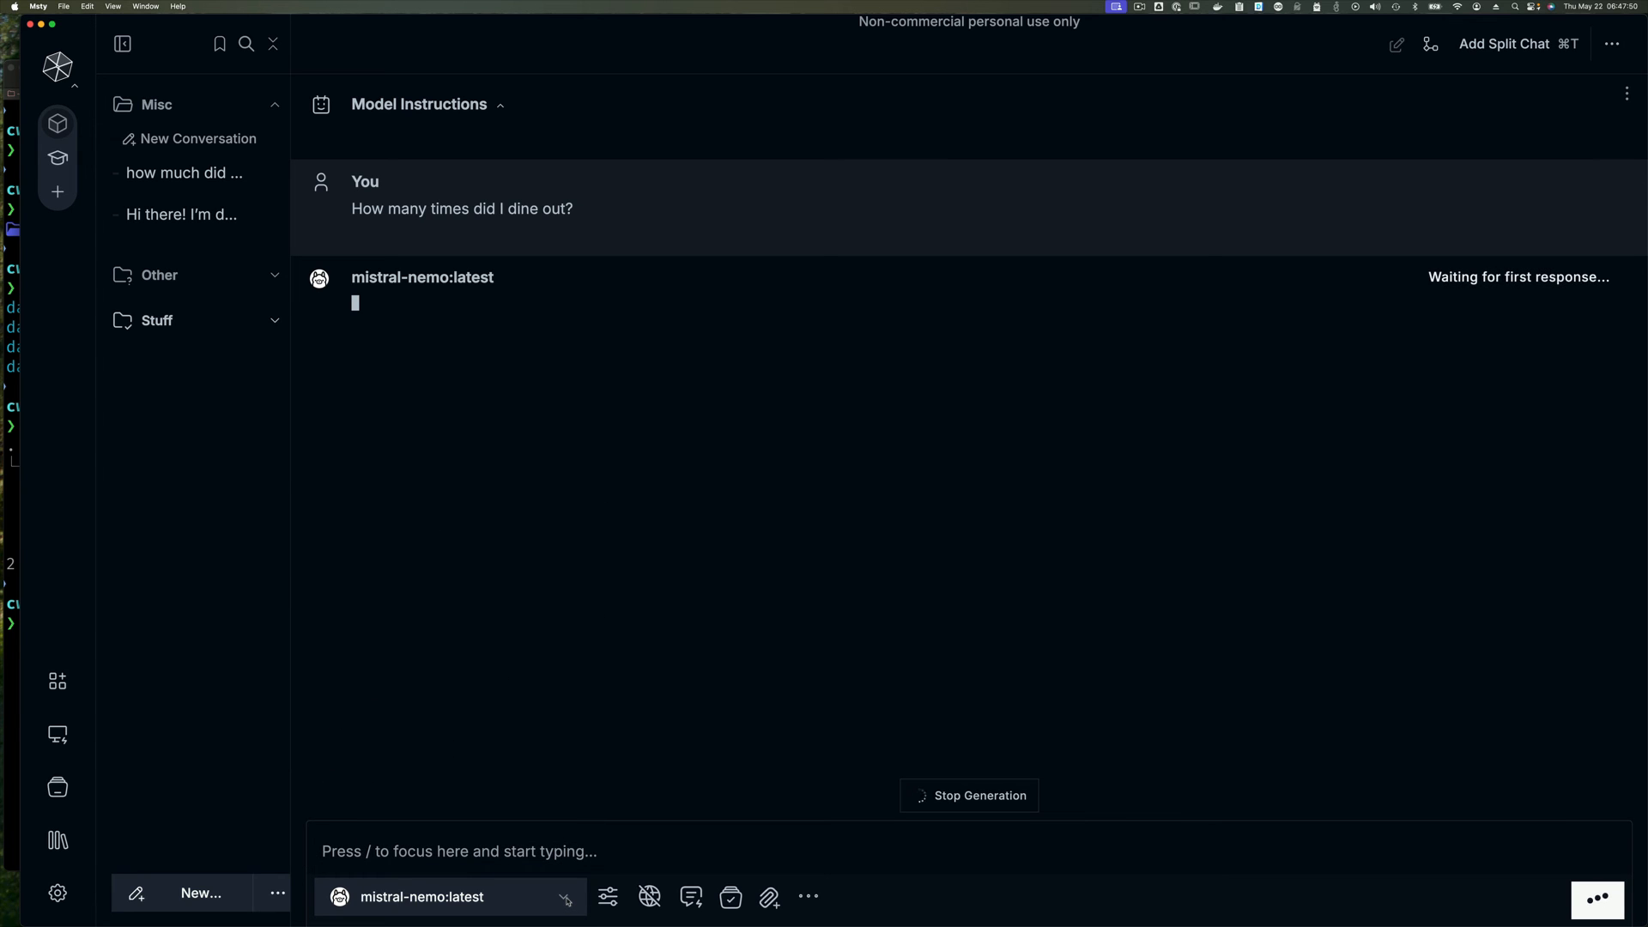
pyautogui.click(566, 899)
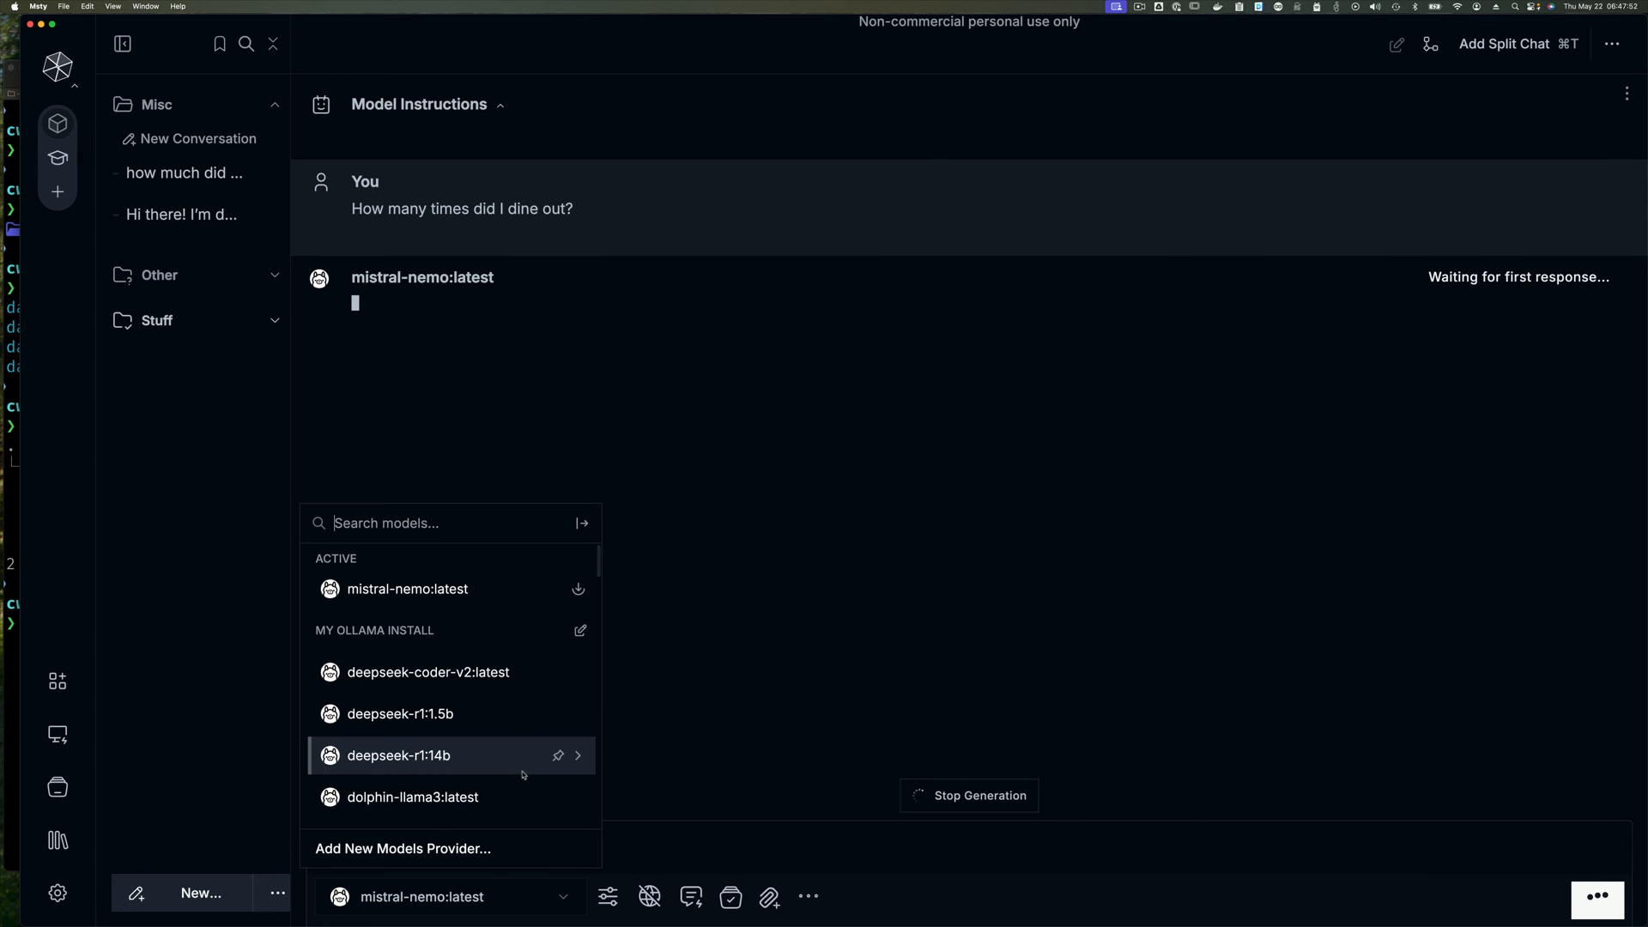
pyautogui.scroll(-2, 525, 755)
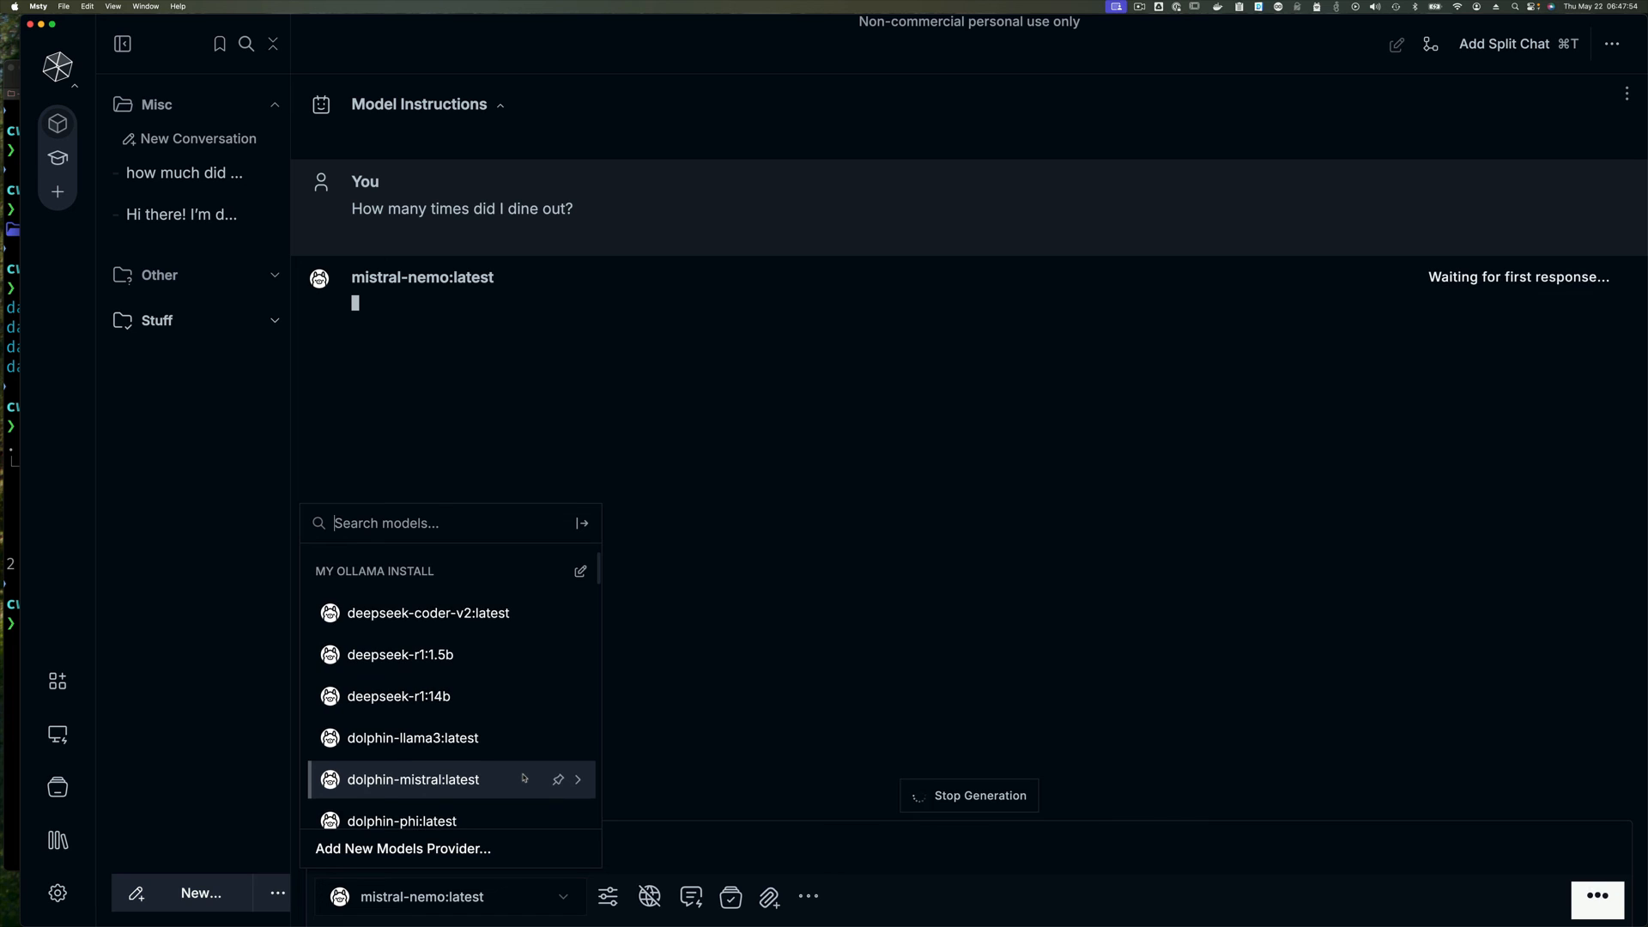
pyautogui.scroll(-2, 525, 779)
pyautogui.scroll(-8, 525, 777)
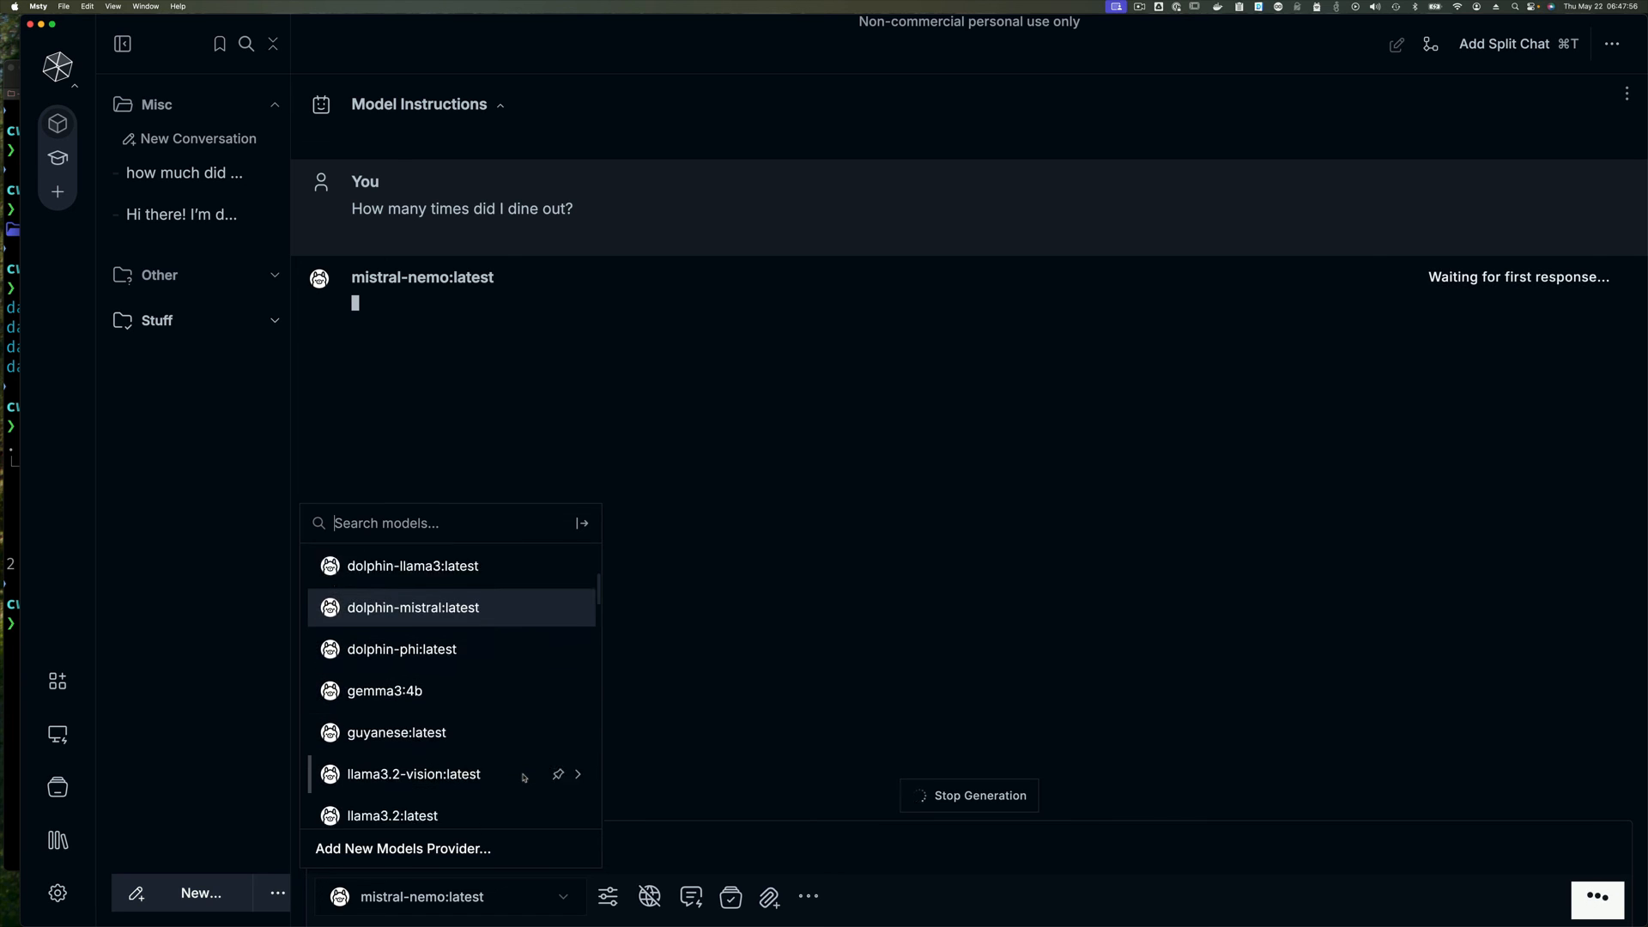
pyautogui.scroll(-4, 525, 778)
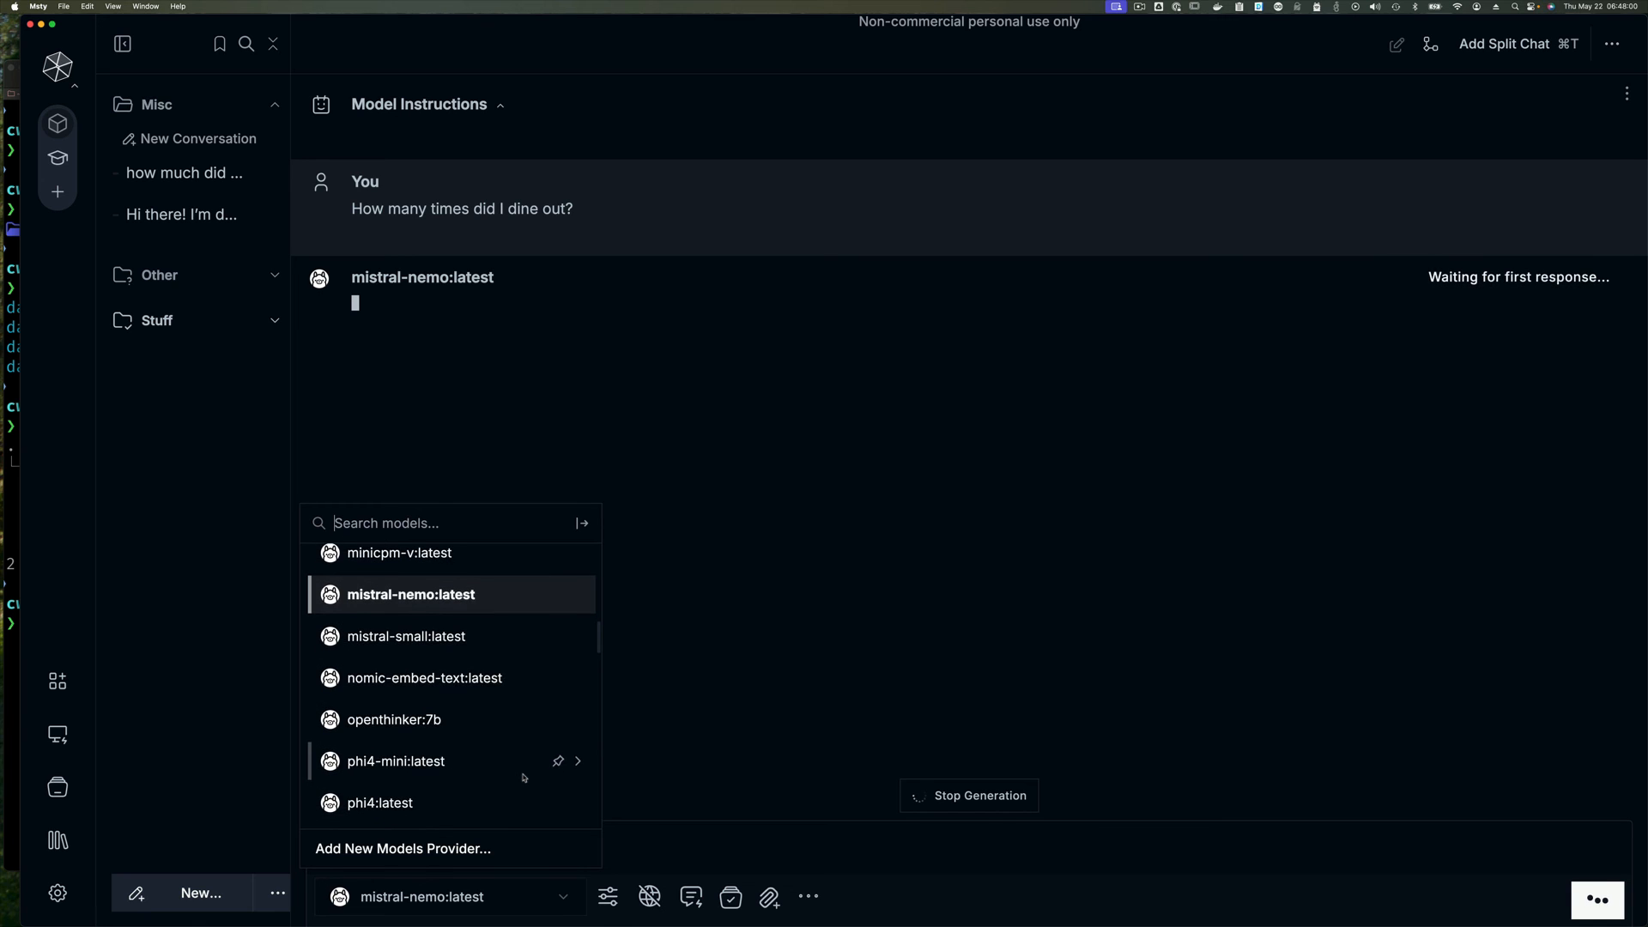
pyautogui.scroll(-2, 525, 778)
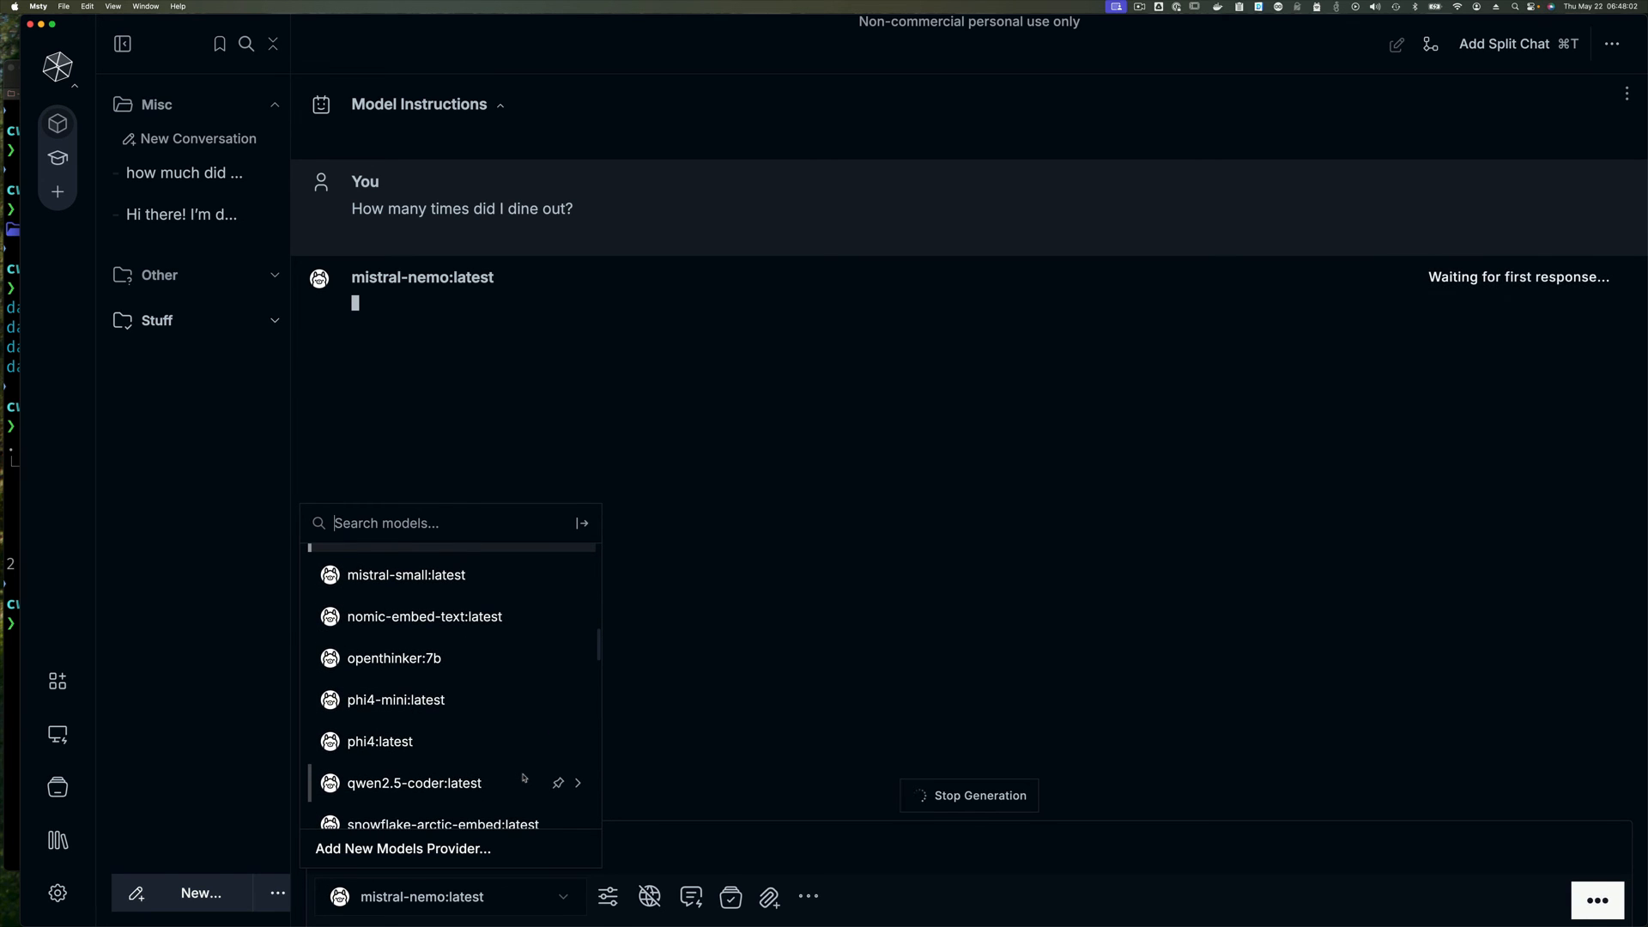
pyautogui.scroll(-2, 524, 777)
pyautogui.scroll(1, 524, 778)
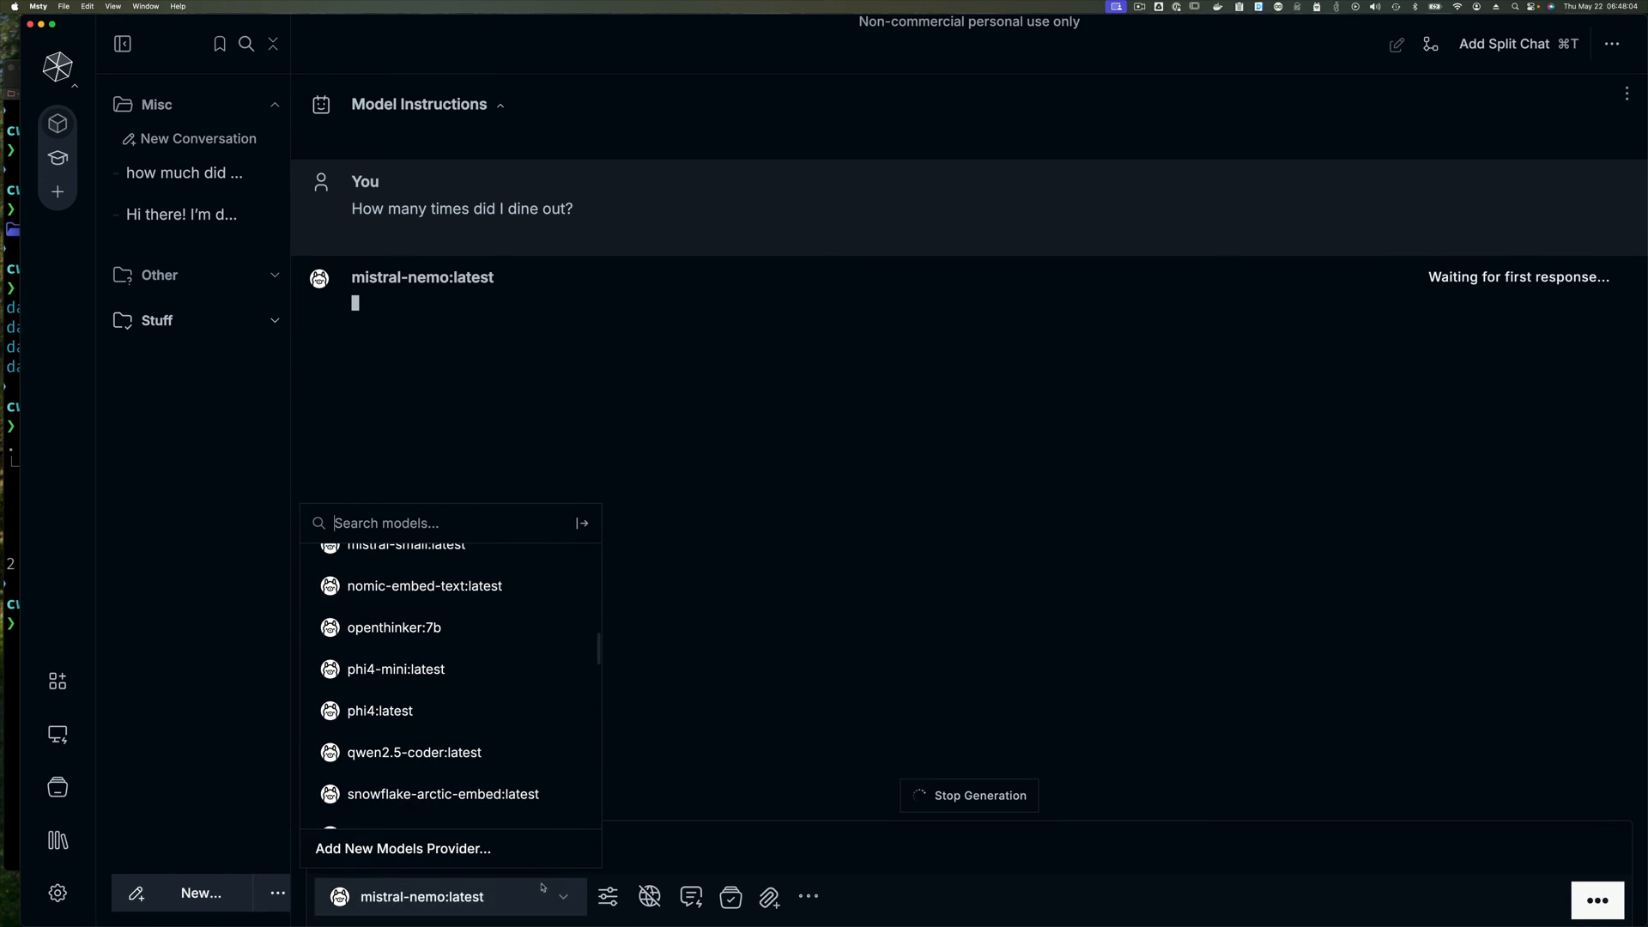
pyautogui.click(563, 896)
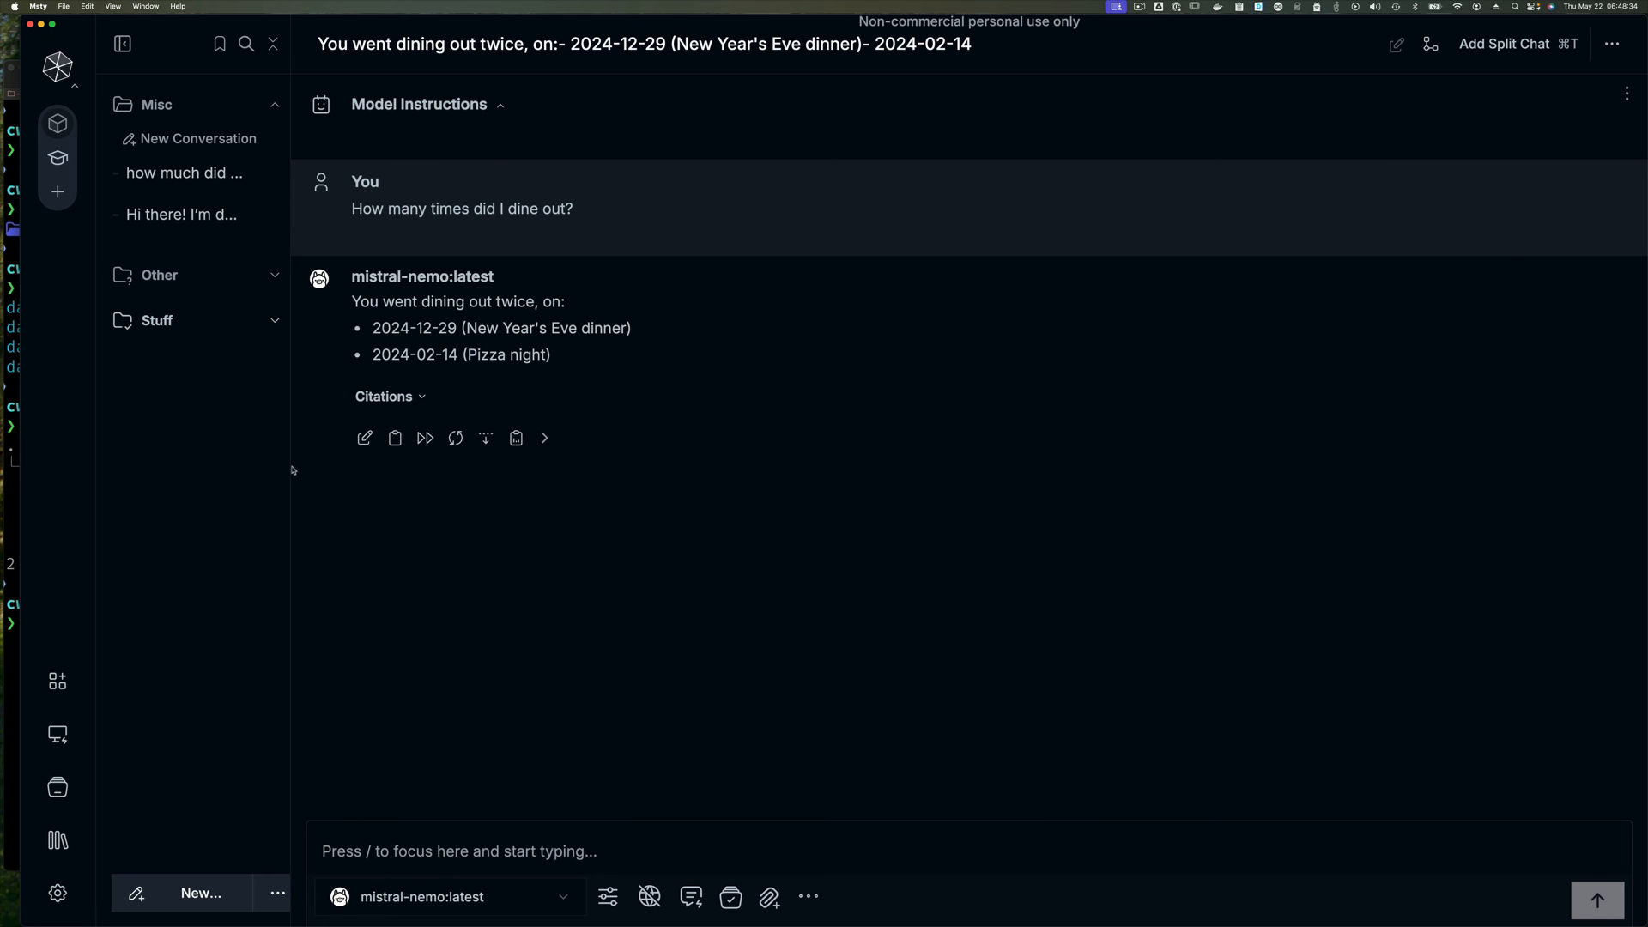
# - Expand the citations of the mistral-nemo:latest reply and open the cited lines 1-6 of household-transactions.csv
pyautogui.click(422, 398)
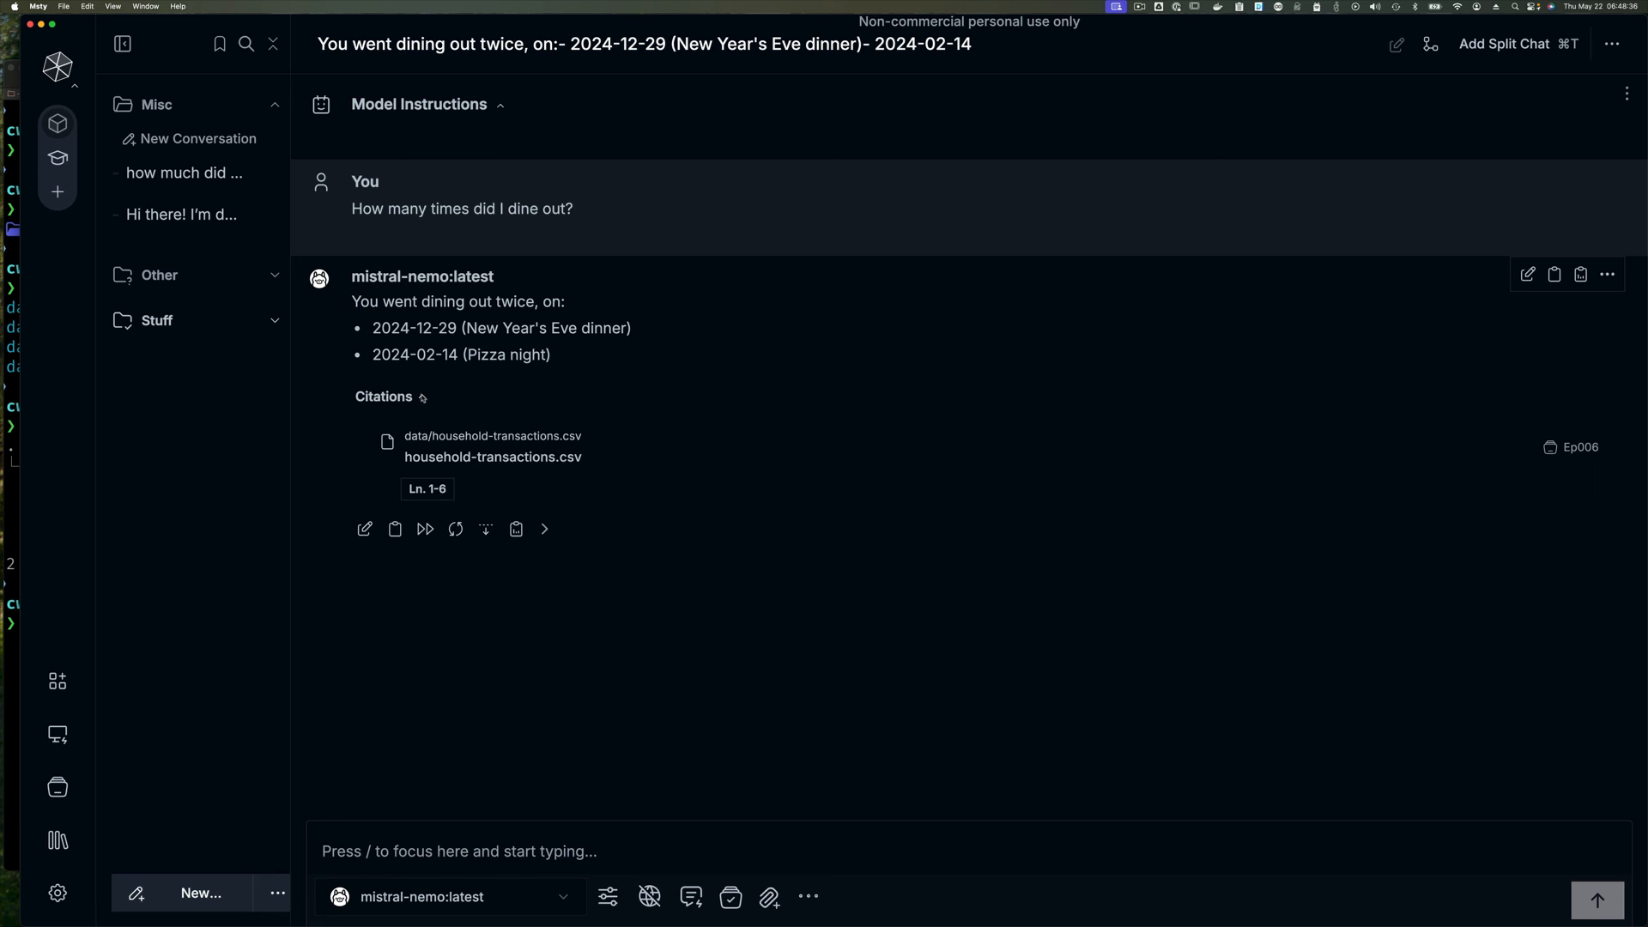
pyautogui.click(426, 489)
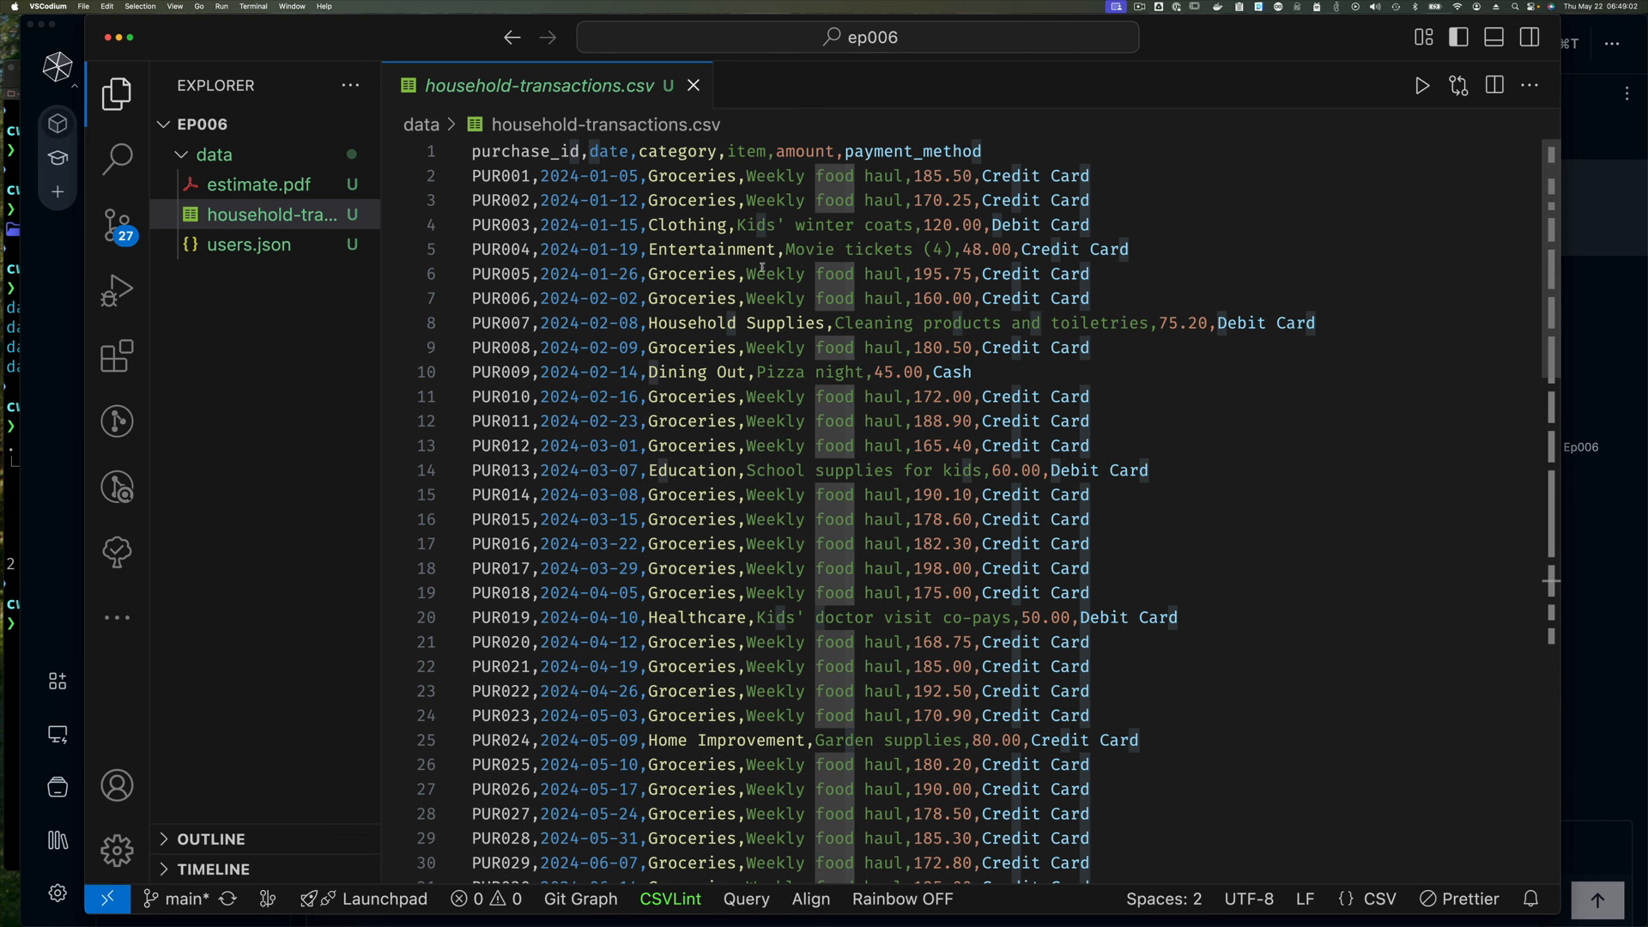
# - Switch to VSCodium, highlight the Pizza night row in household-transactions.csv to check it against the reply, and return to Msty
pyautogui.scroll(-1, 917, 387)
pyautogui.doubleClick(768, 375)
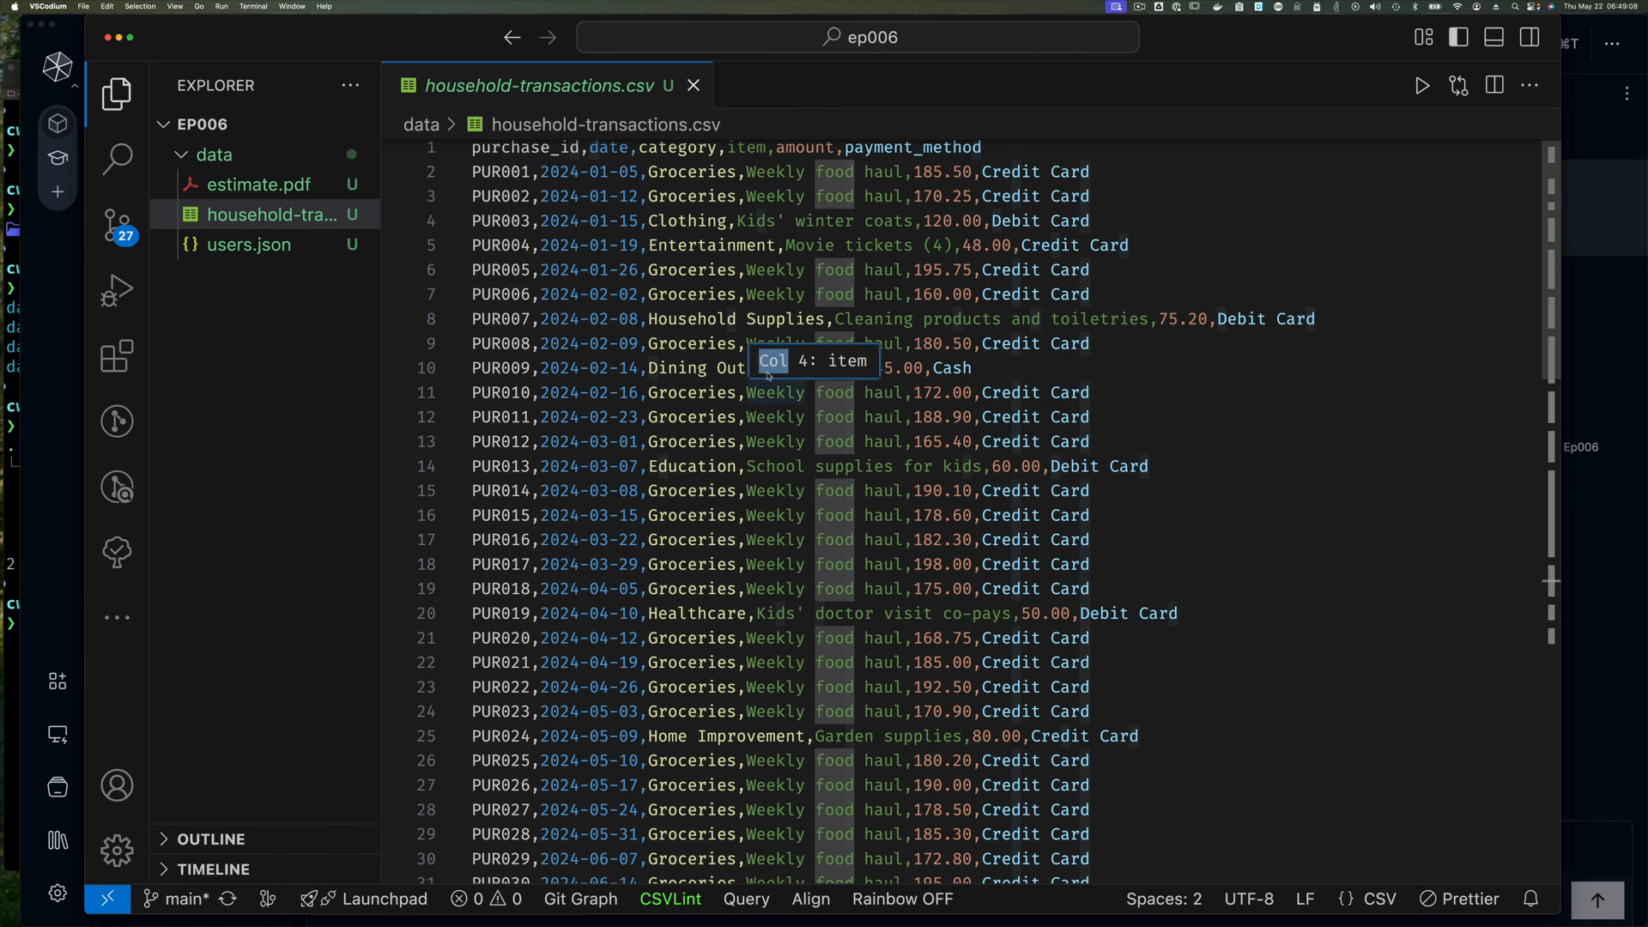
pyautogui.tripleClick(710, 371)
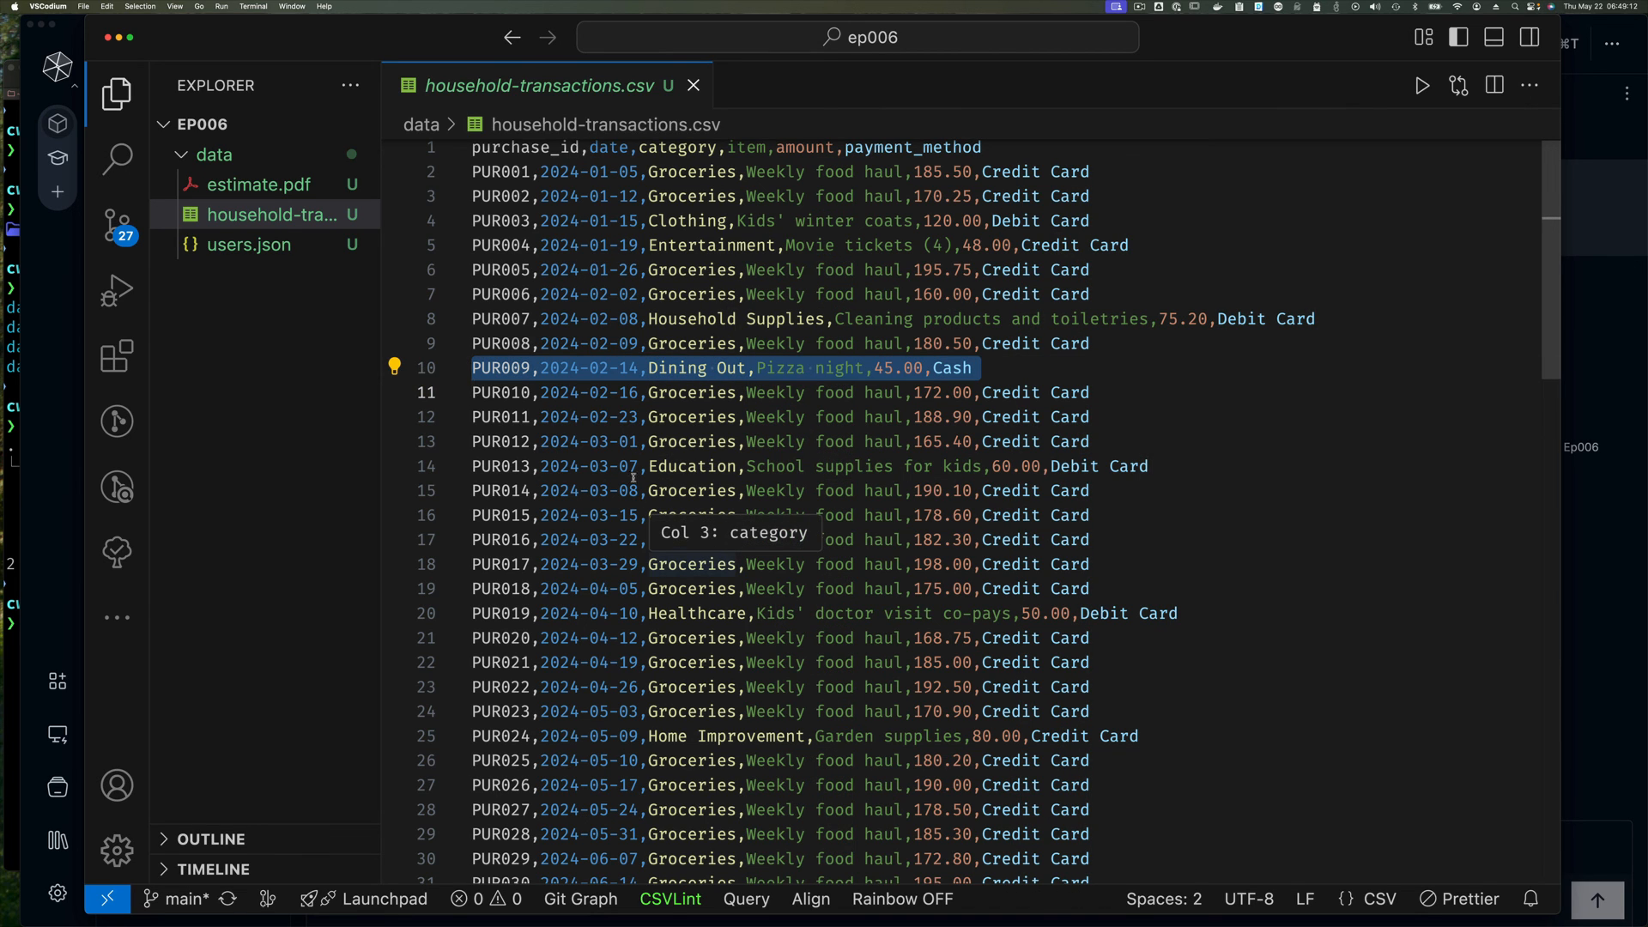
pyautogui.press('super+Tab')
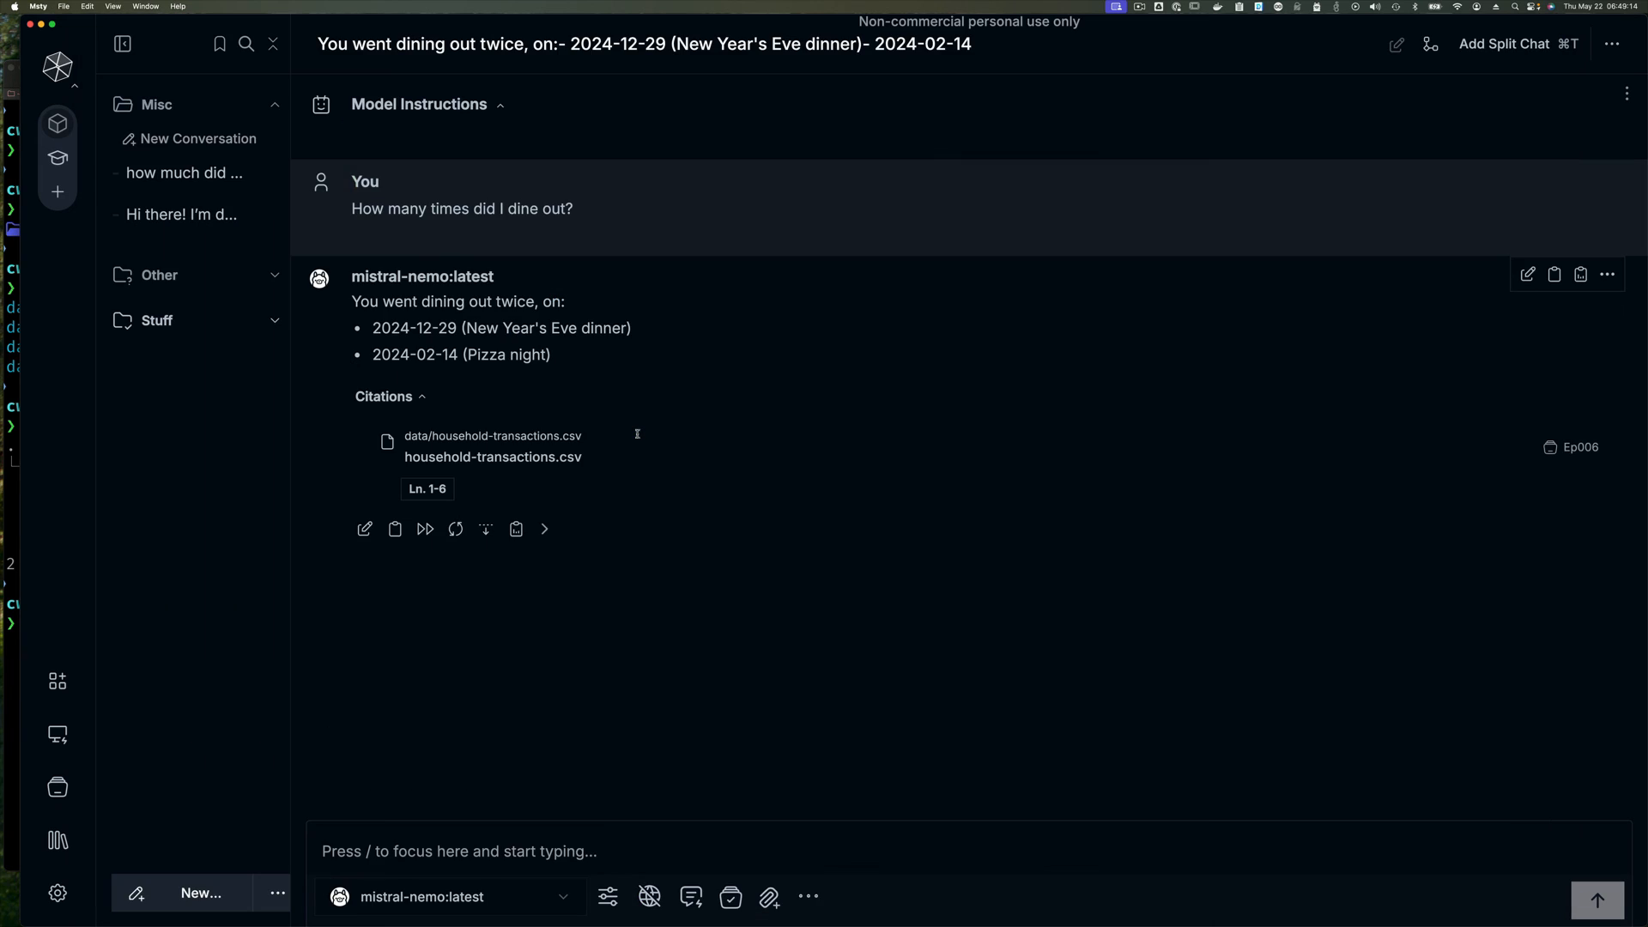